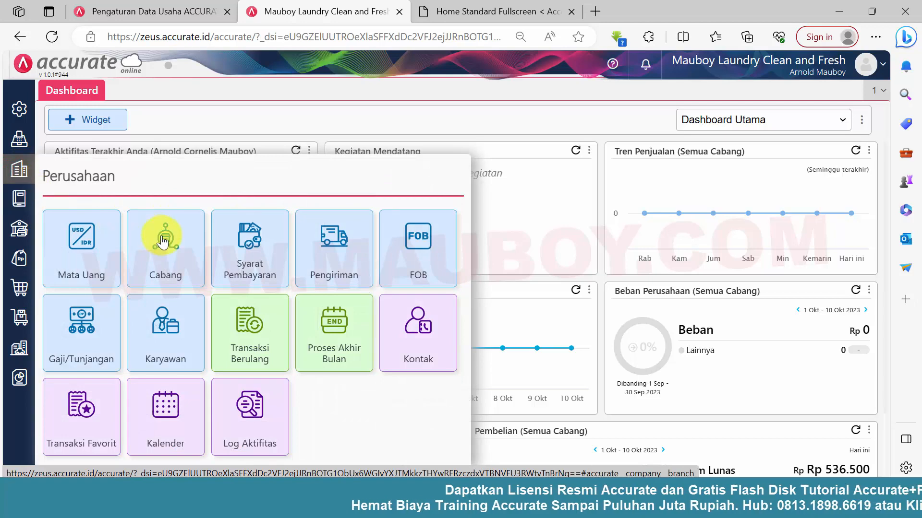
# Open Cabang settings and show the branch list with the Kupang and Soe branches
pyautogui.click(164, 244)
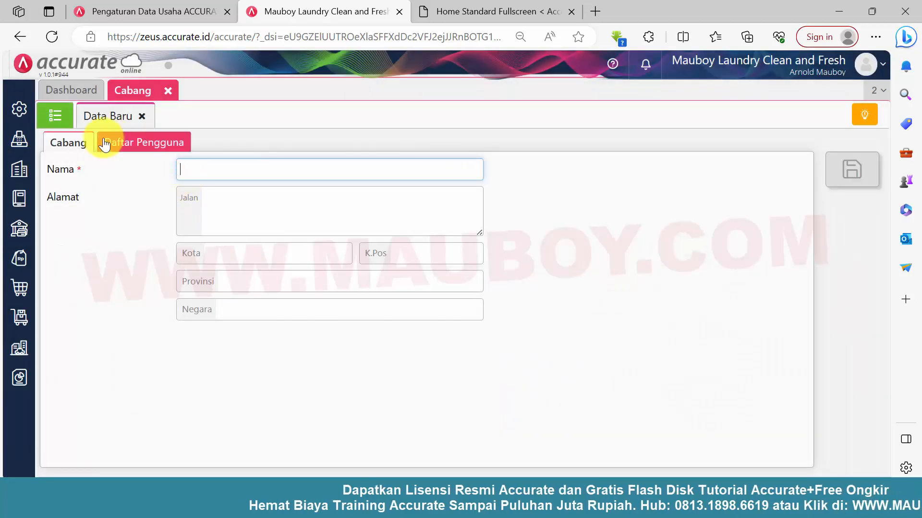
pyautogui.click(55, 117)
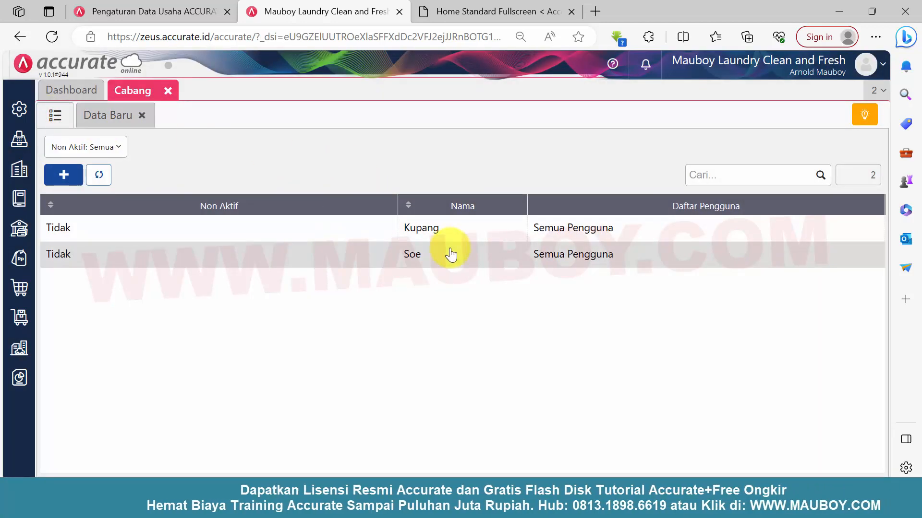
# Move the Nama column to the far left and open the Kupang branch record
pyautogui.moveTo(443, 206); pyautogui.dragTo(111, 229)
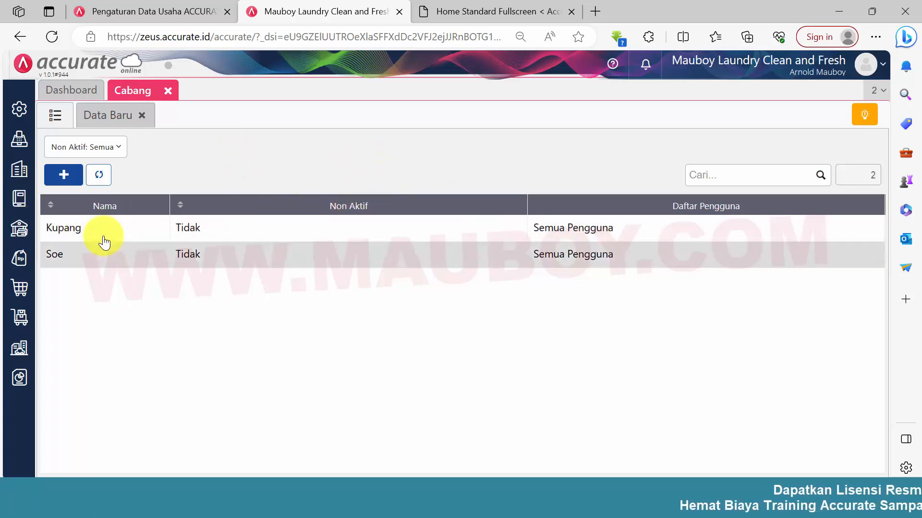
pyautogui.click(186, 230)
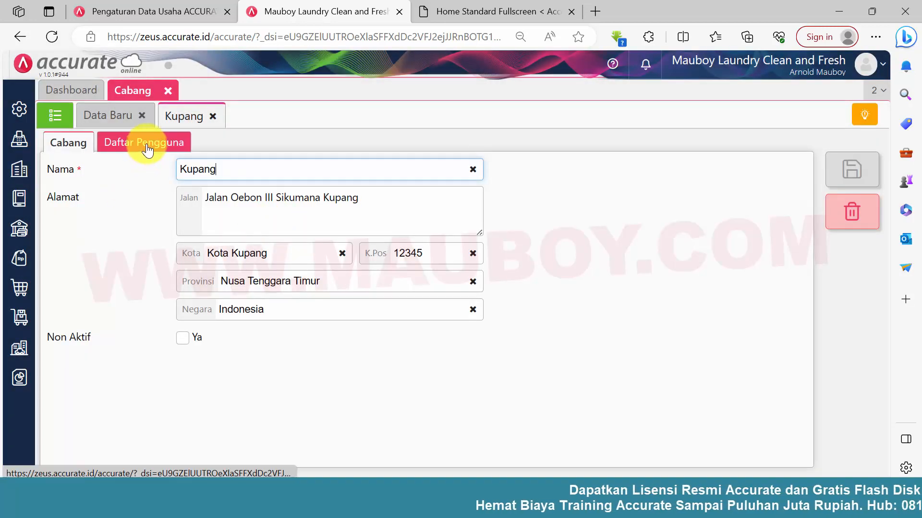
# Review the Soe branch record, then close the Soe, Kupang and Data Baru tabs
pyautogui.click(54, 118)
pyautogui.click(327, 253)
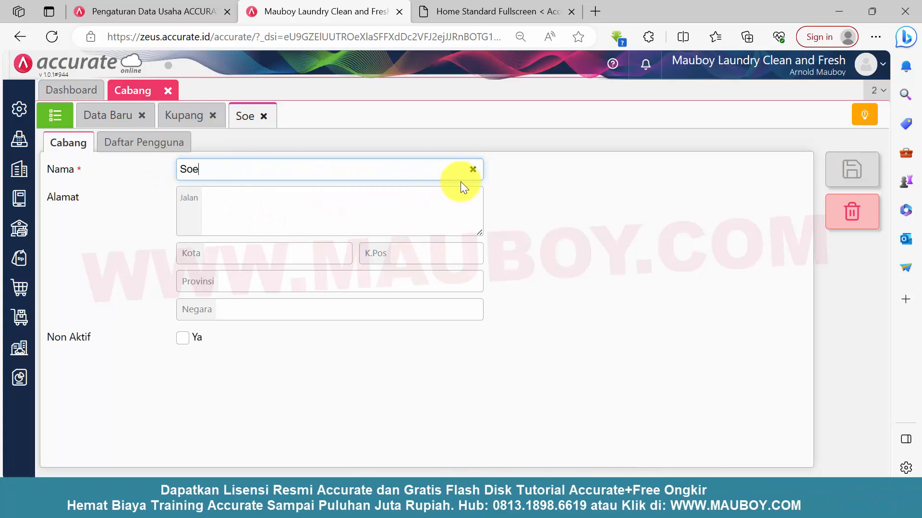
pyautogui.click(263, 117)
pyautogui.click(213, 116)
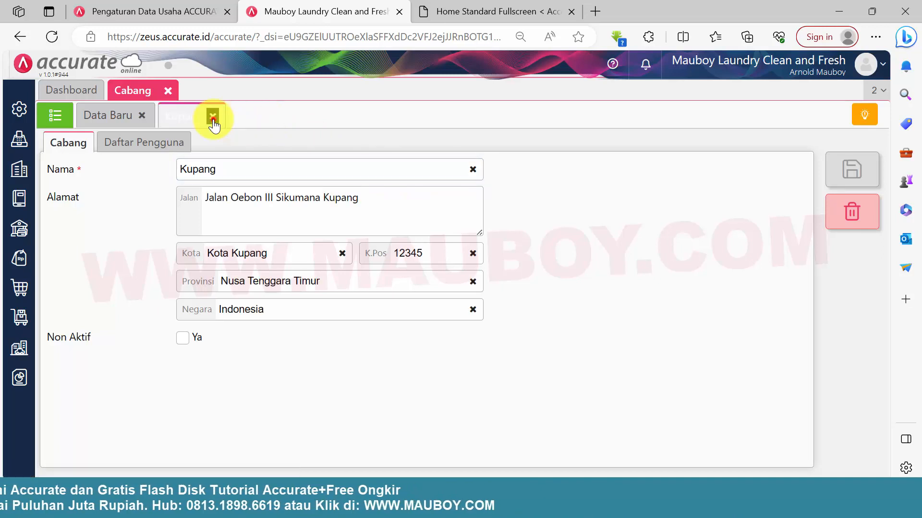
pyautogui.click(142, 116)
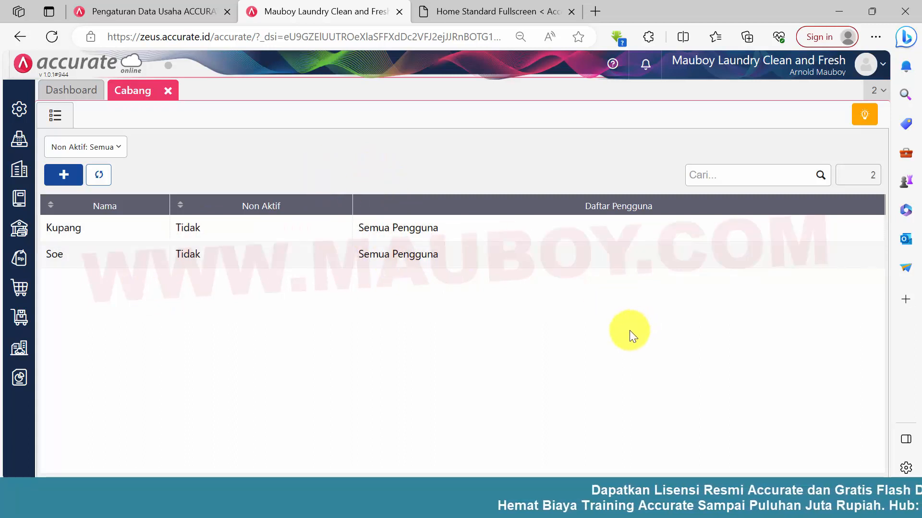
pyautogui.click(653, 503)
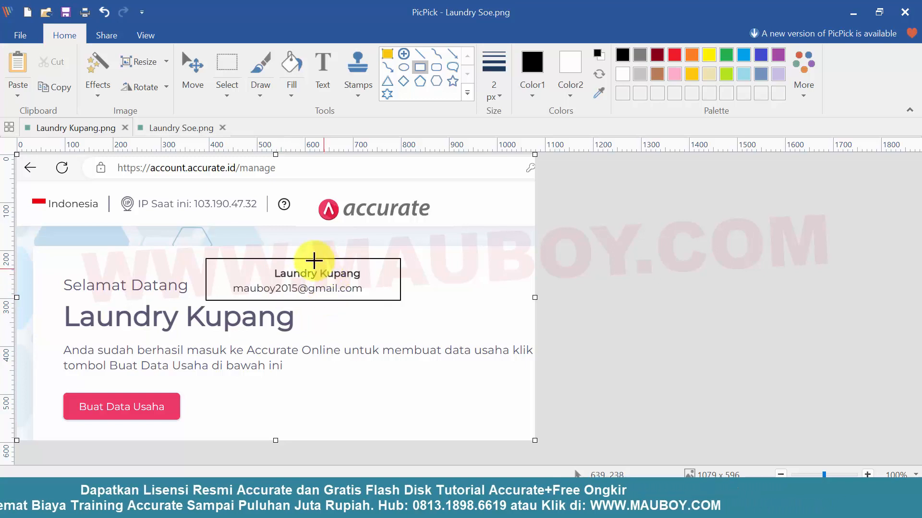
pyautogui.click(171, 129)
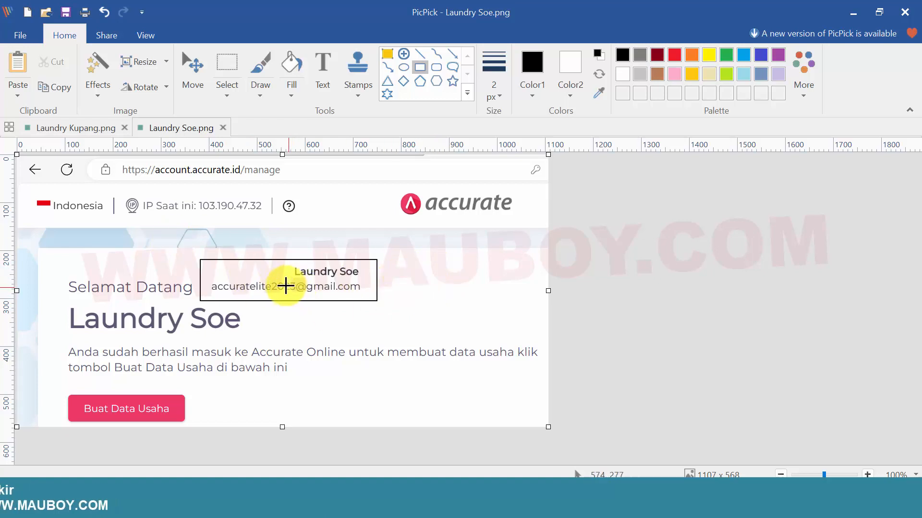
pyautogui.click(96, 128)
pyautogui.click(177, 128)
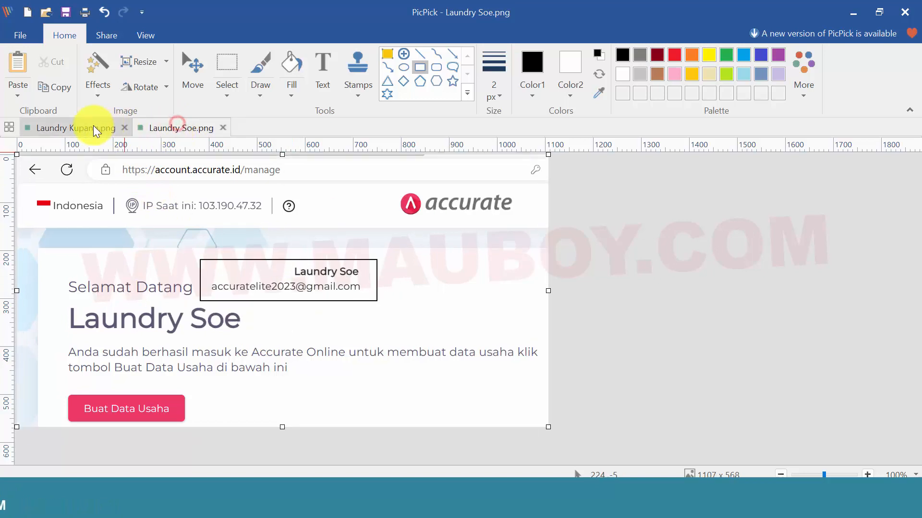
pyautogui.click(95, 127)
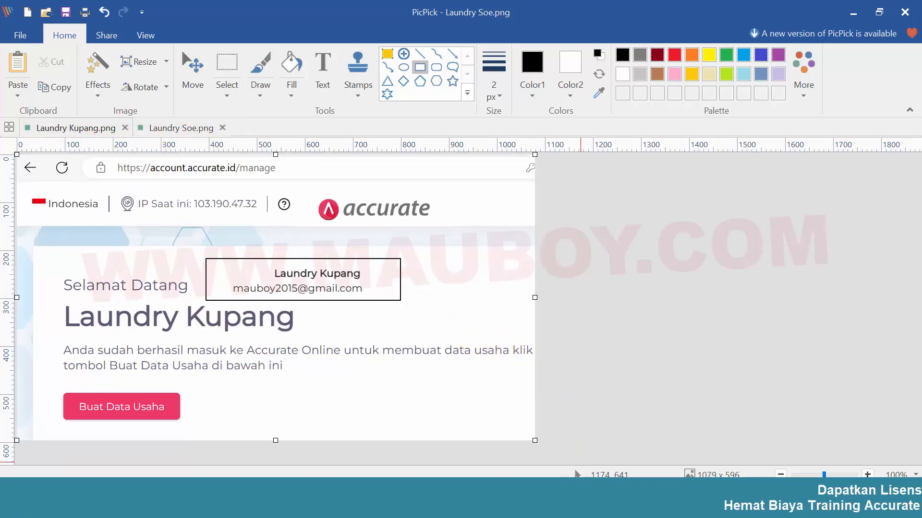
pyautogui.click(521, 504)
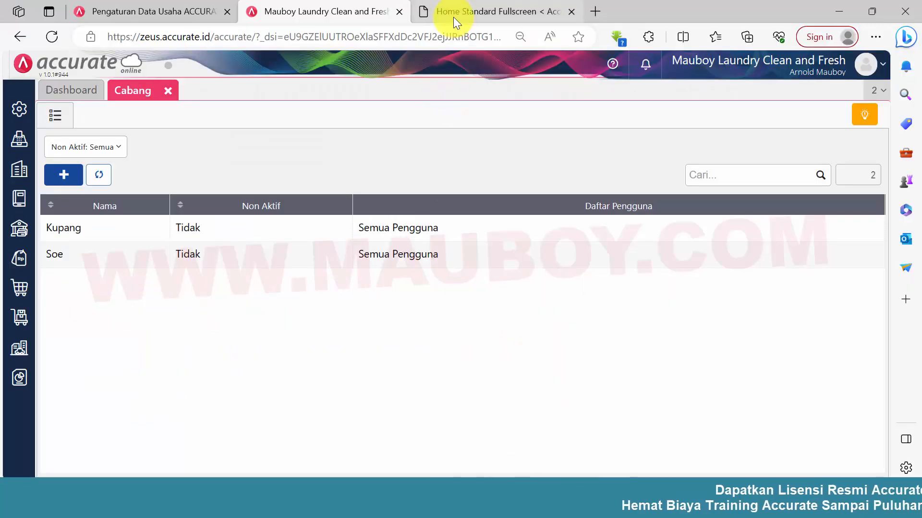
# Open the Accurate free-trial sign-up form from mauboy.com and enter the name Laundry Kupang
pyautogui.click(453, 15)
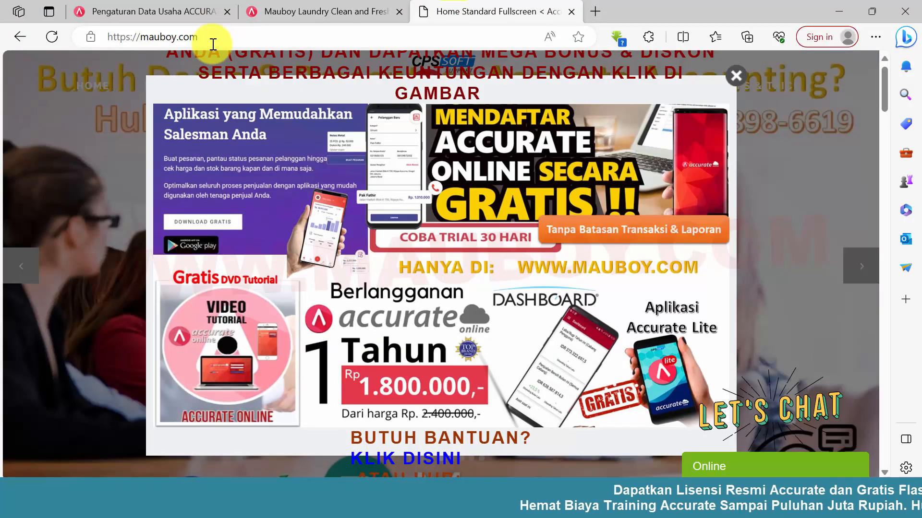
pyautogui.click(460, 281)
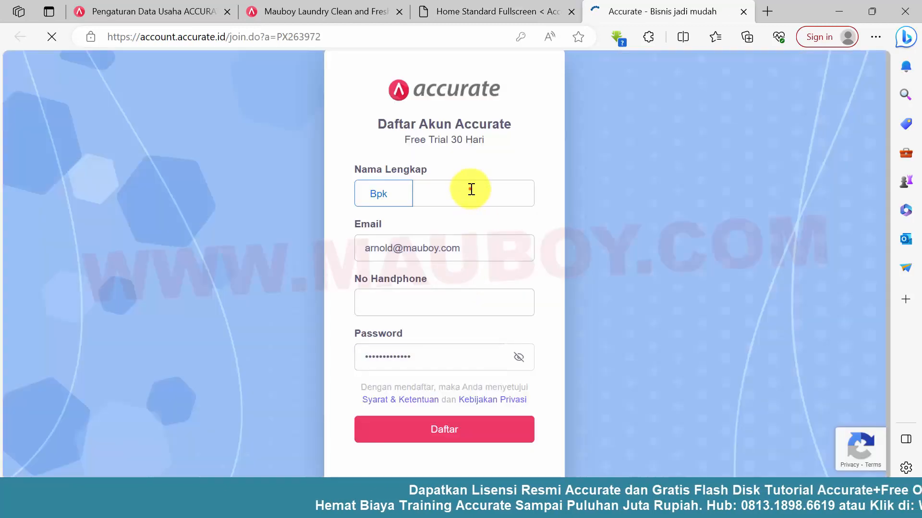
pyautogui.click(470, 189)
pyautogui.write('Laundry Kupang')
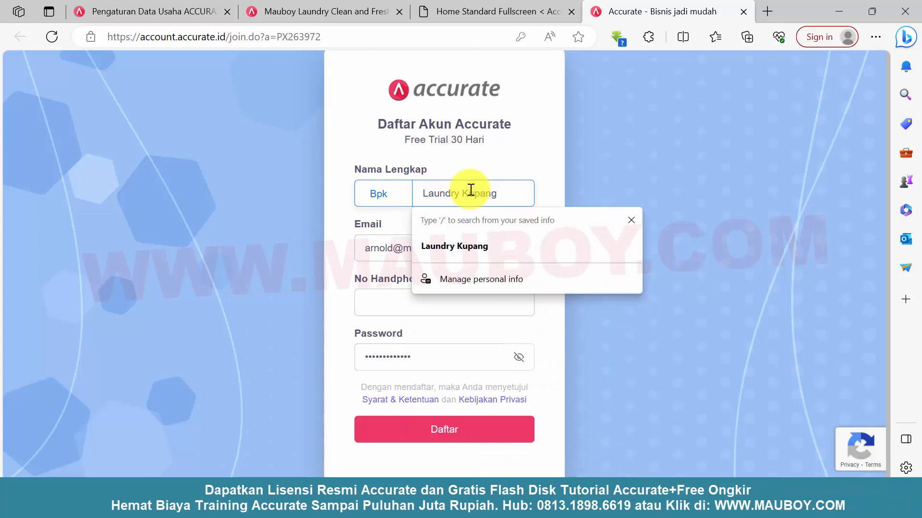
pyautogui.click(480, 237)
# Fill in the saved account e-mail and phone number on the sign-up form
pyautogui.moveTo(475, 253); pyautogui.dragTo(275, 254)
pyautogui.click(275, 254)
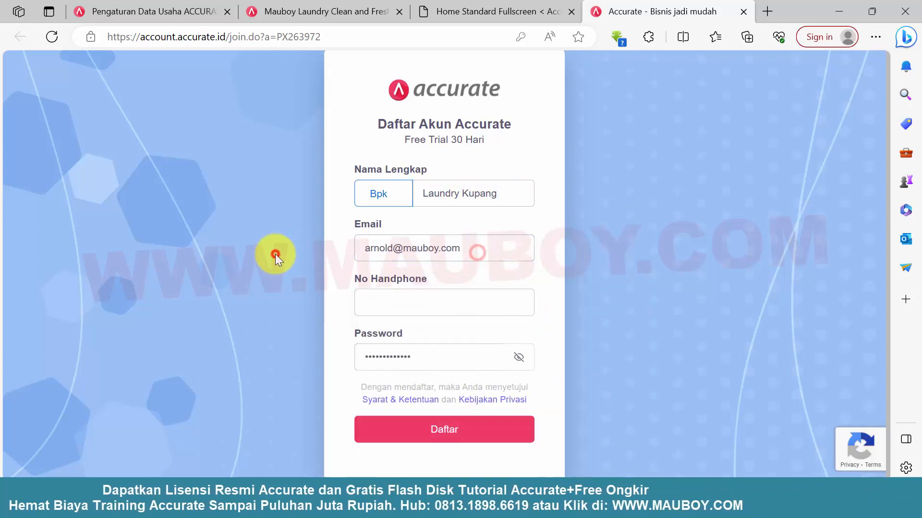
pyautogui.moveTo(479, 247); pyautogui.dragTo(347, 246)
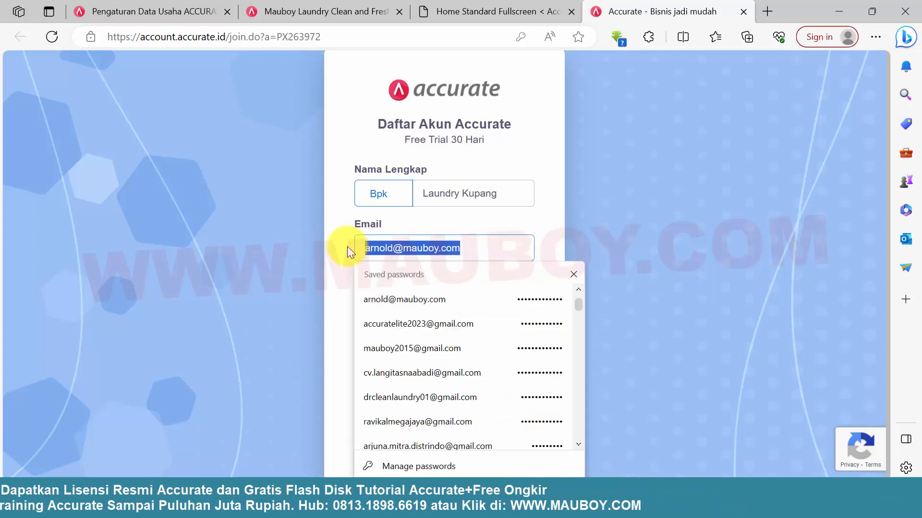
pyautogui.write('mauboy')
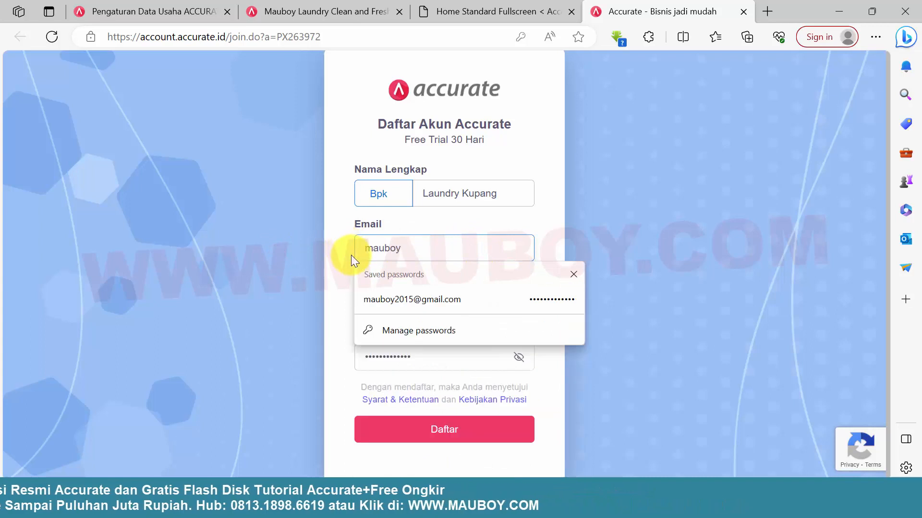
pyautogui.click(396, 299)
pyautogui.click(426, 308)
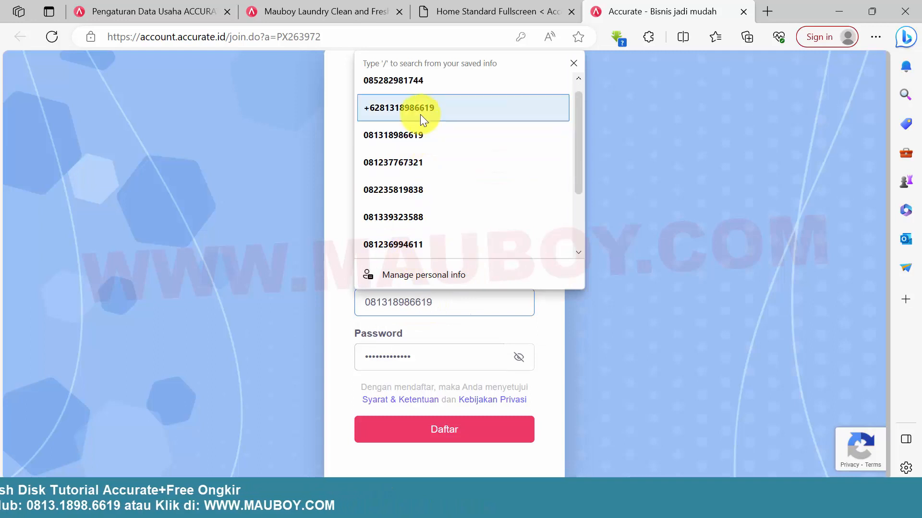
pyautogui.click(419, 133)
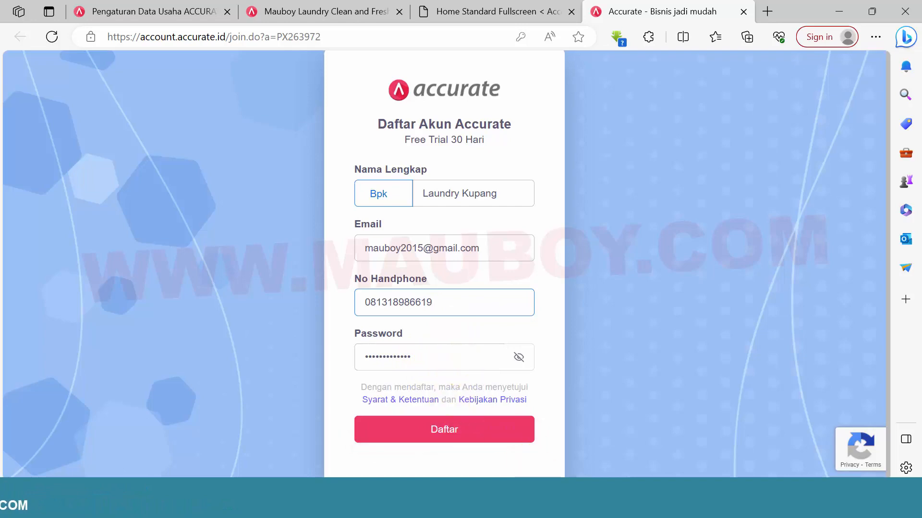
pyautogui.click(644, 493)
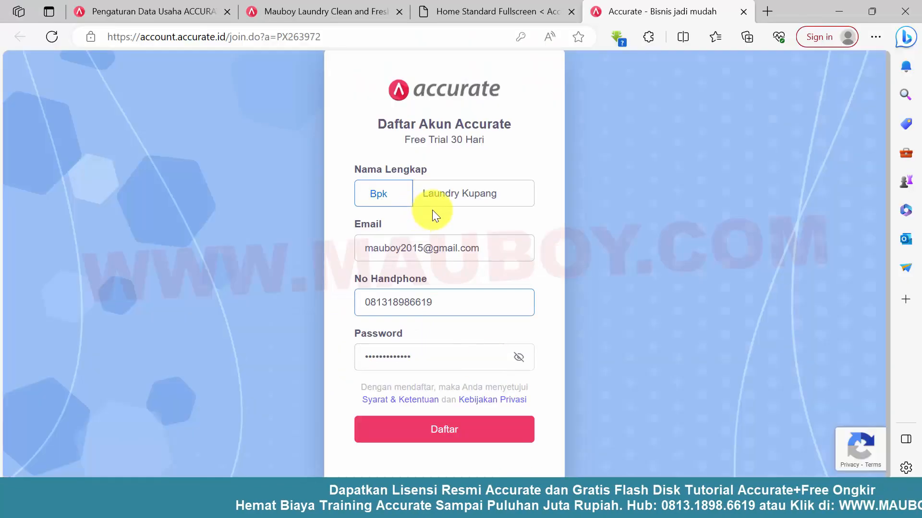
# Change the sign-up name from Laundry Kupang to Laundry Soe, then close the sign-up tab
pyautogui.click(496, 256)
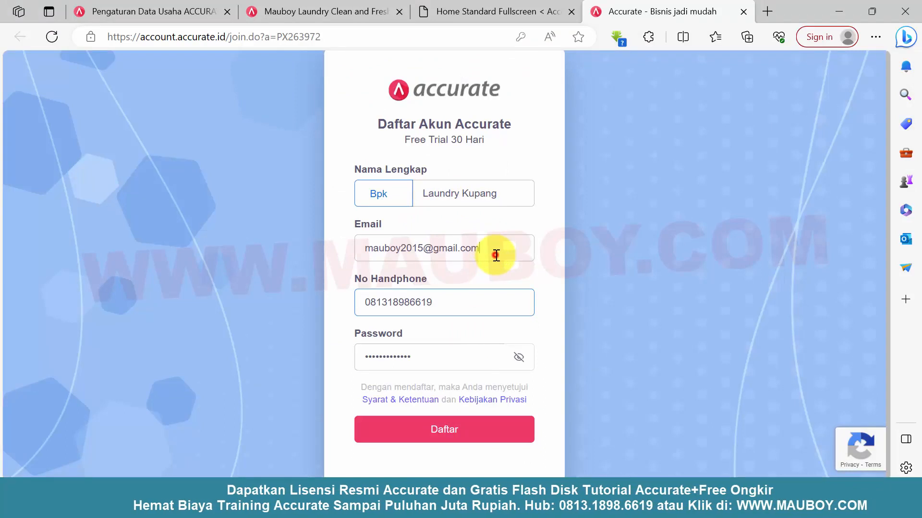
pyautogui.moveTo(496, 255); pyautogui.dragTo(354, 255)
pyautogui.click(466, 159)
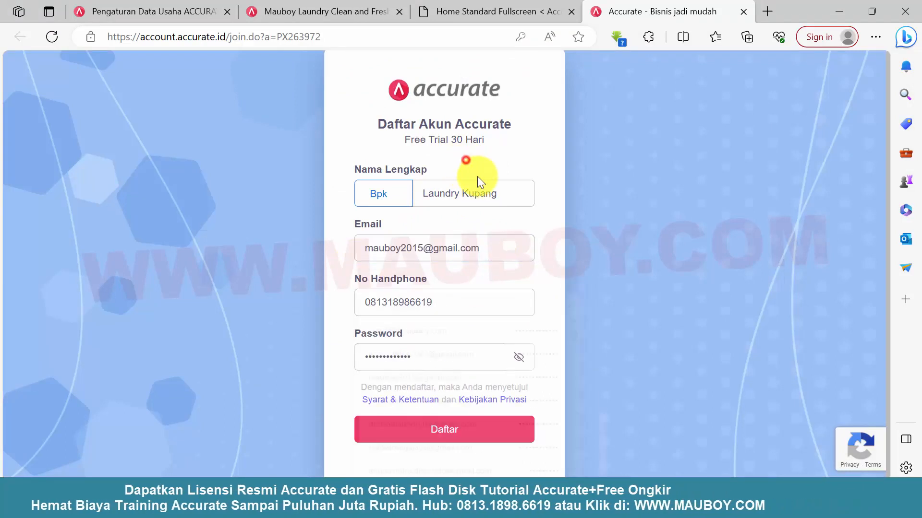
pyautogui.doubleClick(474, 197)
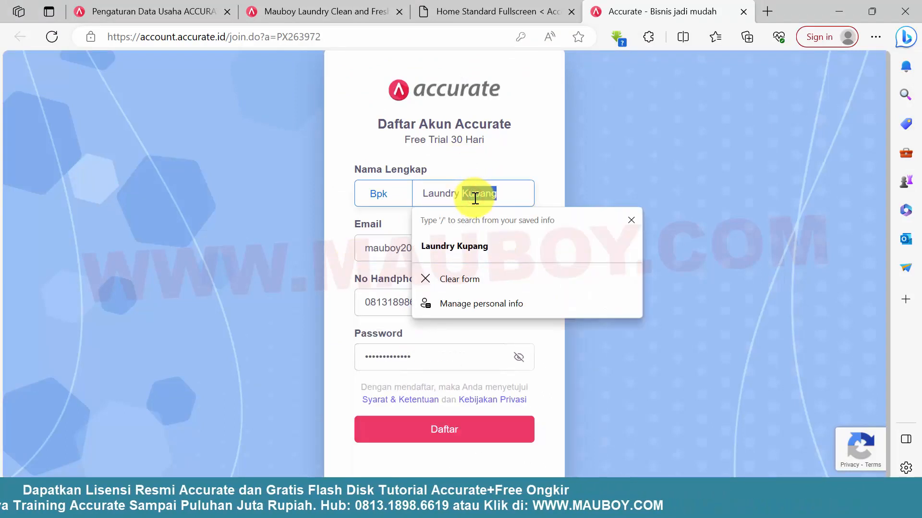
pyautogui.press('BackSpace')
pyautogui.write('So')
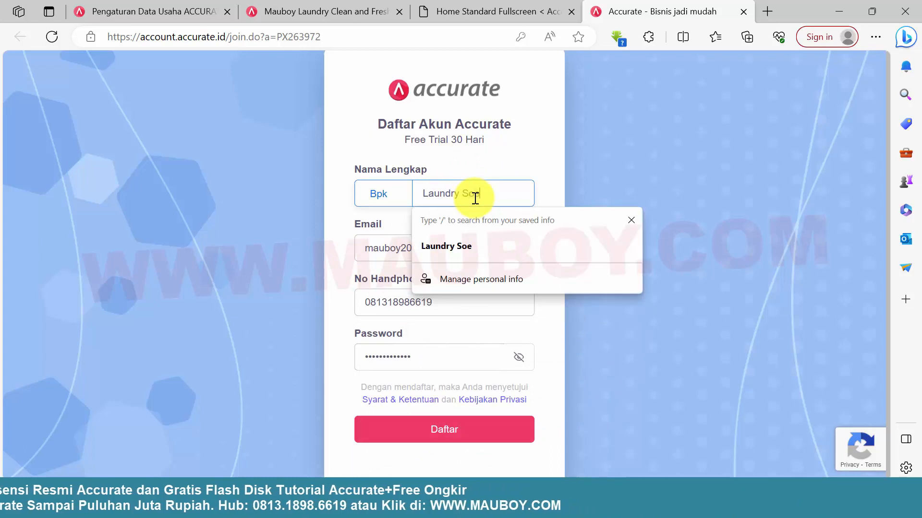
pyautogui.write('e')
pyautogui.click(526, 138)
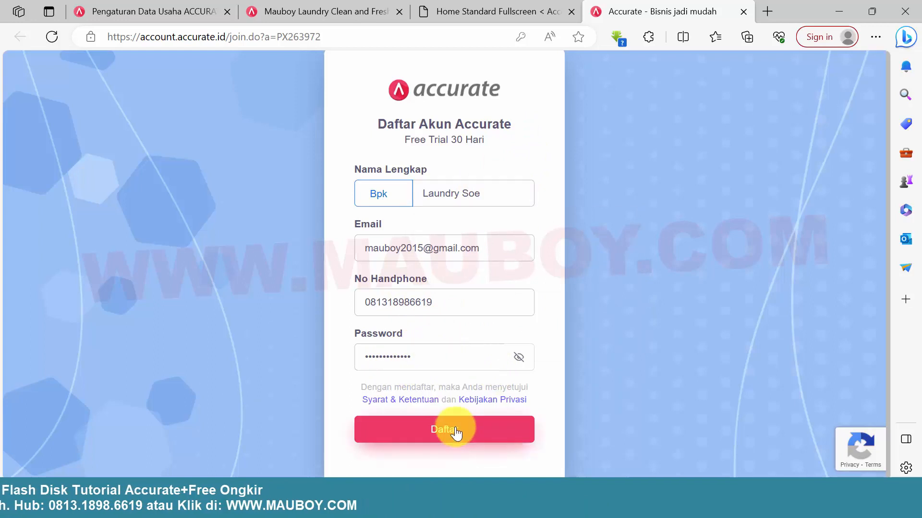
pyautogui.click(741, 11)
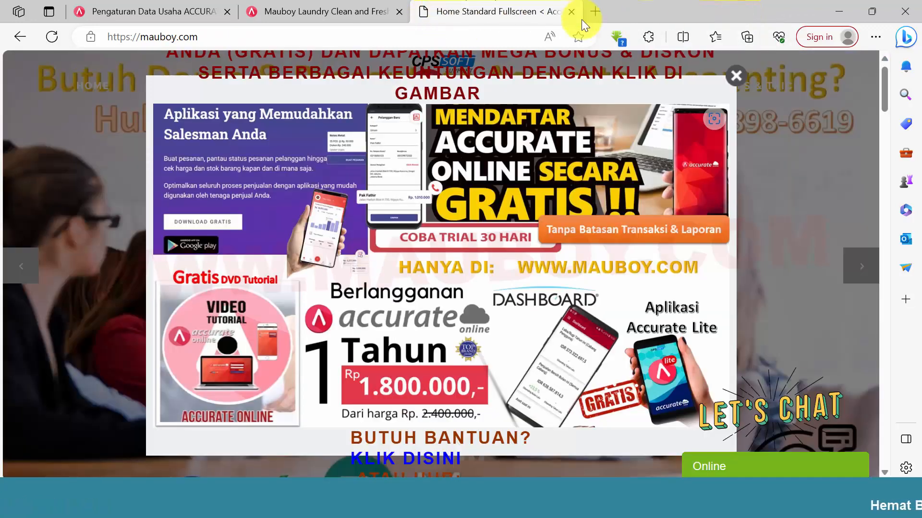
# Return to the Mauboy Laundry Clean and Fresh database tab and open the Pengaturan menu
pyautogui.click(331, 13)
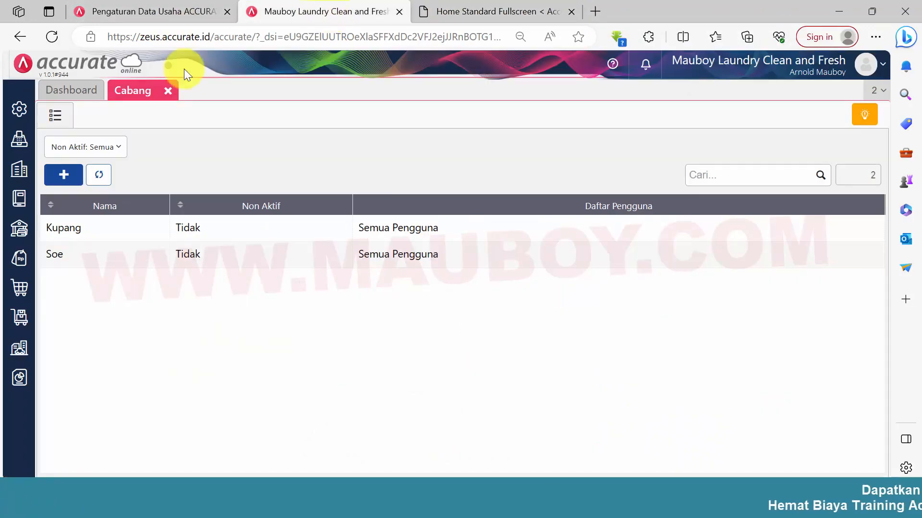
pyautogui.click(176, 12)
pyautogui.scroll(-8, 428, 301)
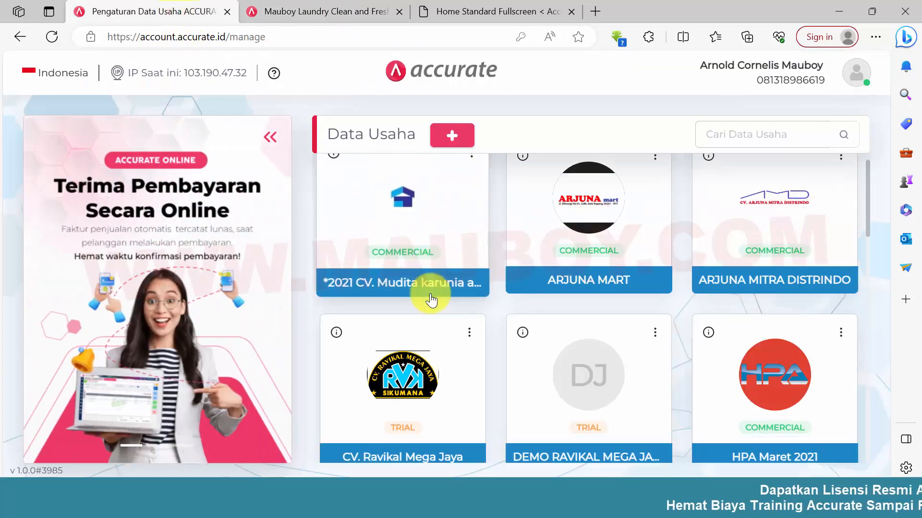
pyautogui.scroll(-3, 431, 300)
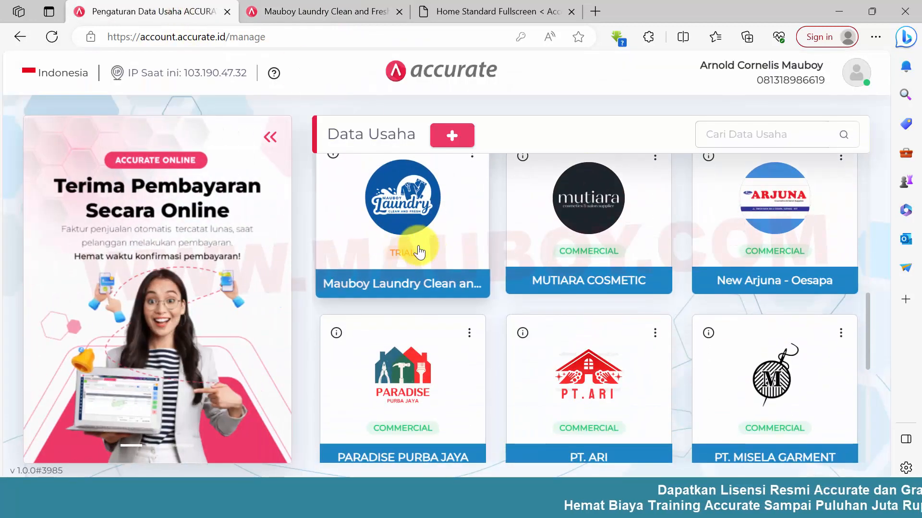
pyautogui.scroll(2, 419, 251)
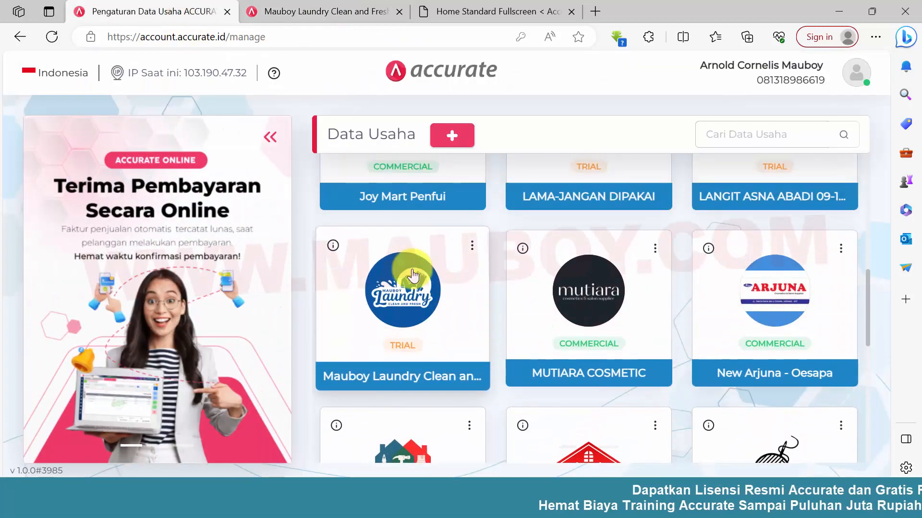
pyautogui.click(326, 16)
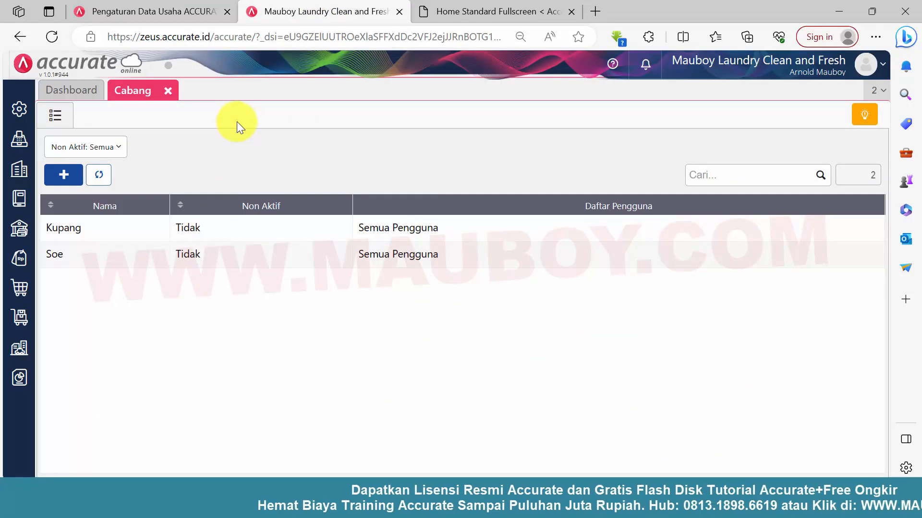
pyautogui.click(20, 110)
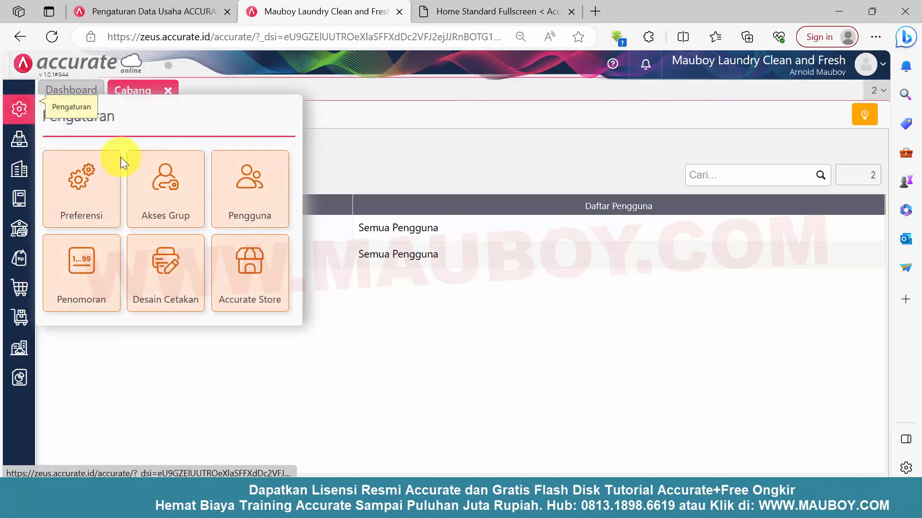
# Add the Kupang laundry's e-mail as a new Operator user and save it
pyautogui.click(276, 207)
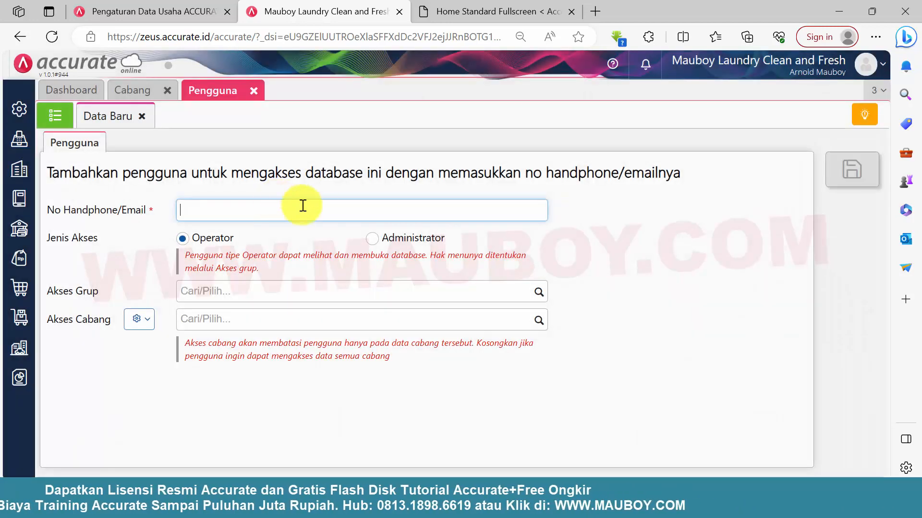
pyautogui.moveTo(234, 238); pyautogui.dragTo(192, 238)
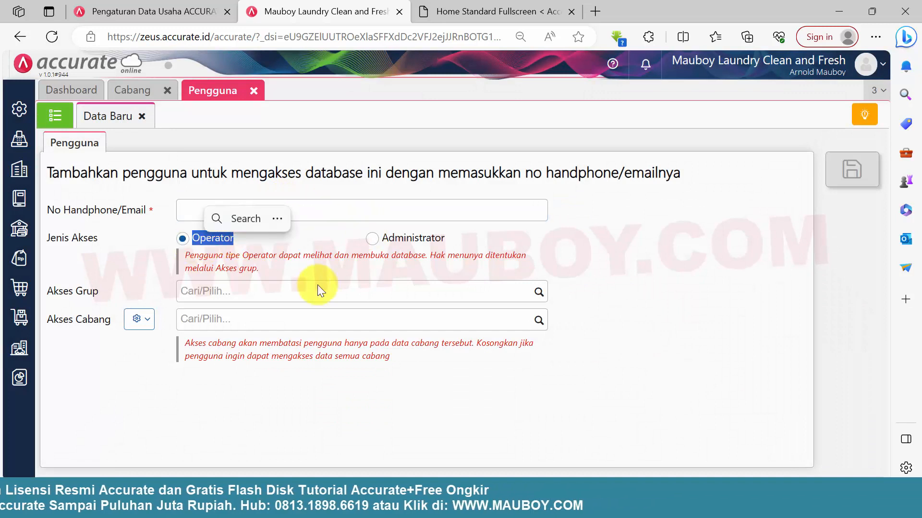
pyautogui.click(305, 214)
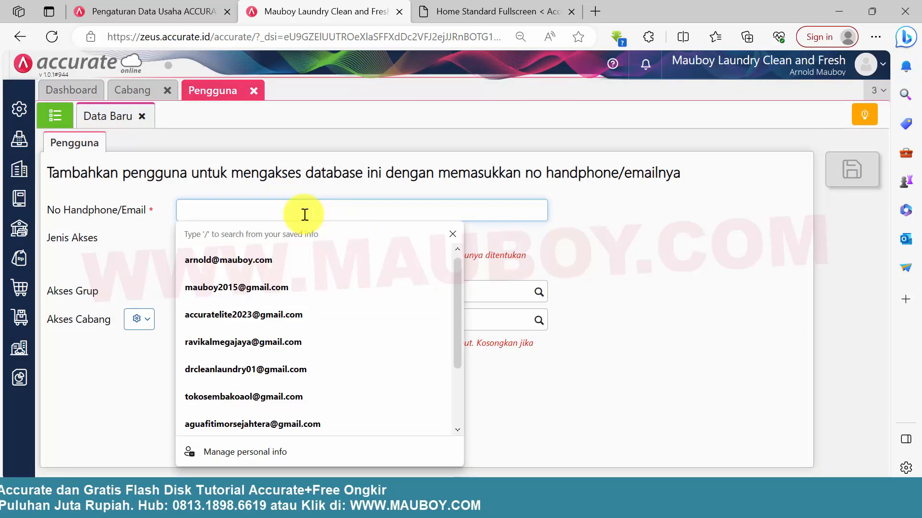
pyautogui.click(269, 286)
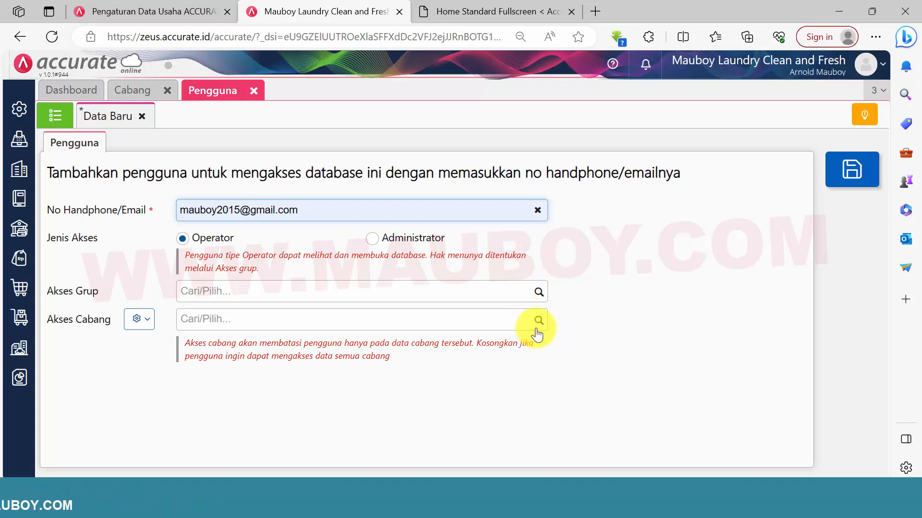
pyautogui.click(863, 173)
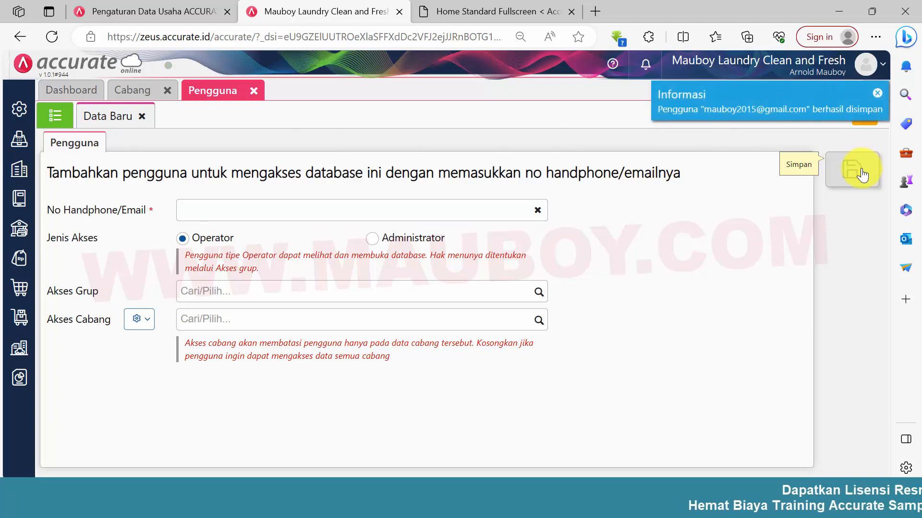
# Check the Laundry Soe account details in the PicPick screenshot
pyautogui.click(335, 215)
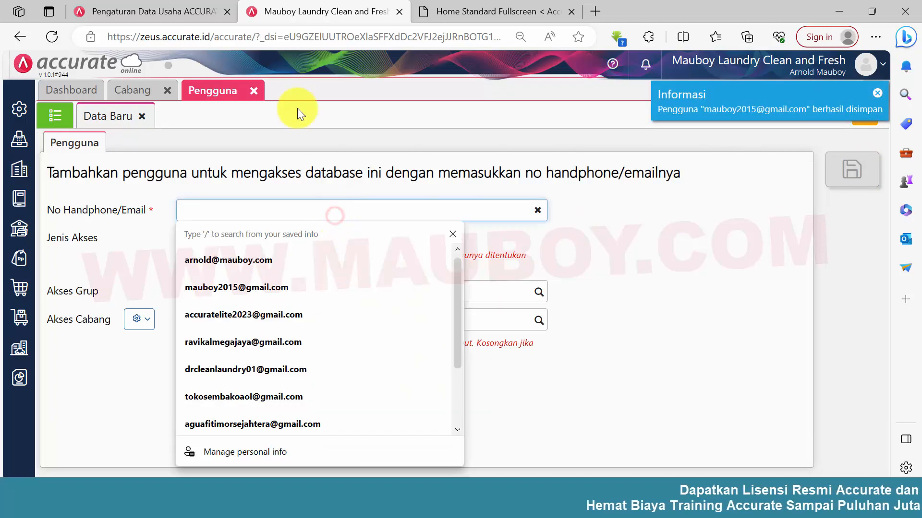
pyautogui.click(612, 505)
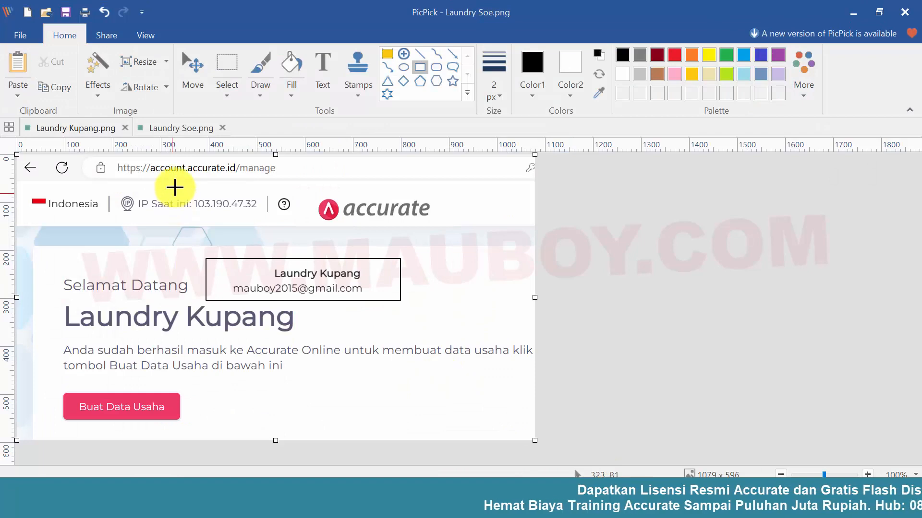
pyautogui.click(176, 128)
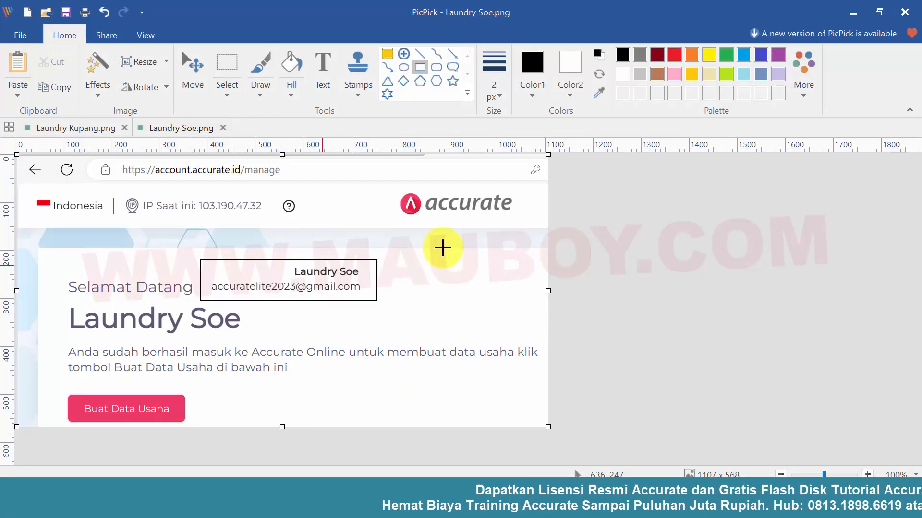
# Save the Soe laundry's e-mail as a second Operator user and show the user list
pyautogui.click(853, 12)
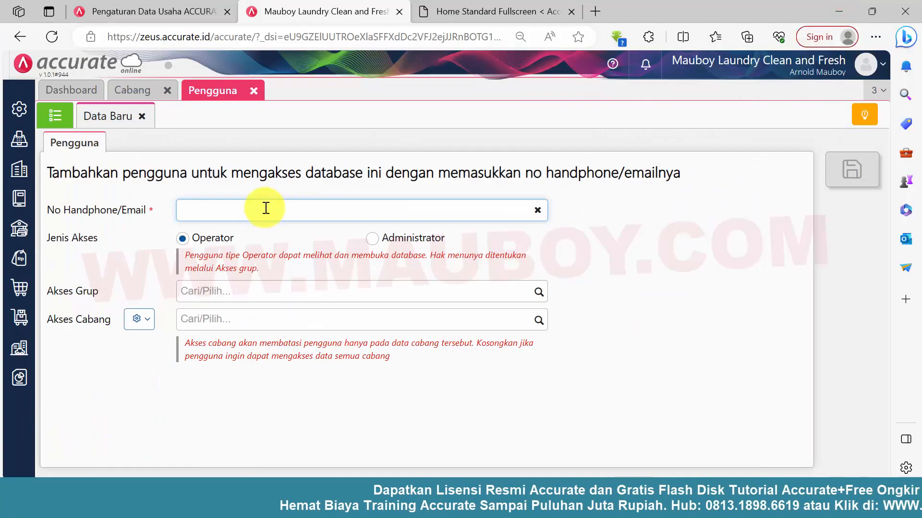
pyautogui.click(265, 208)
pyautogui.click(256, 313)
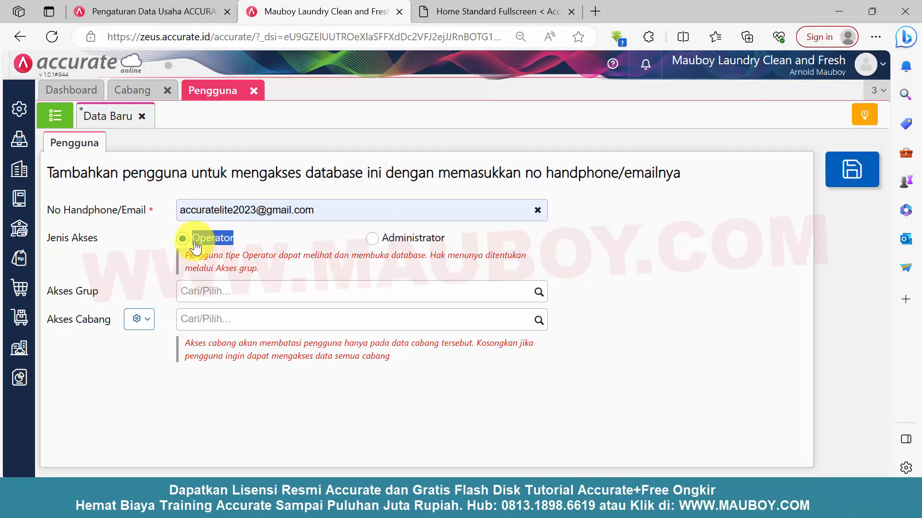
pyautogui.click(373, 237)
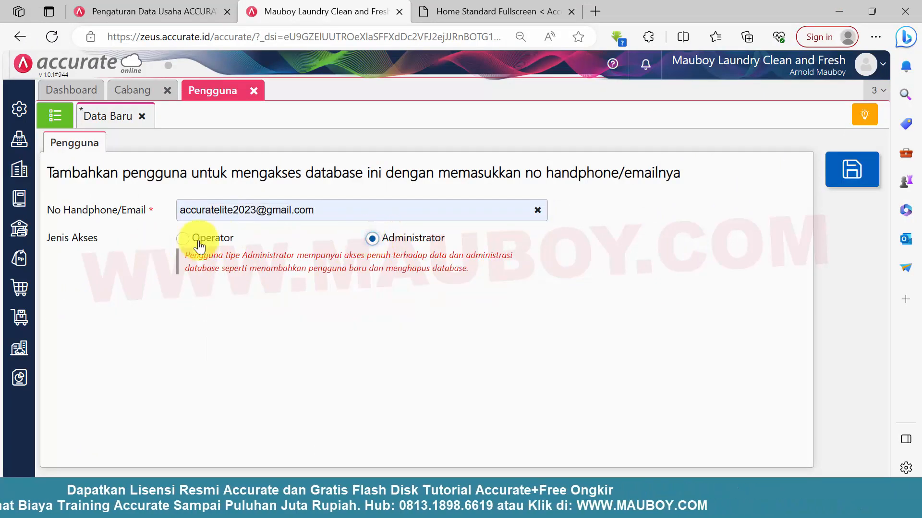
pyautogui.click(183, 238)
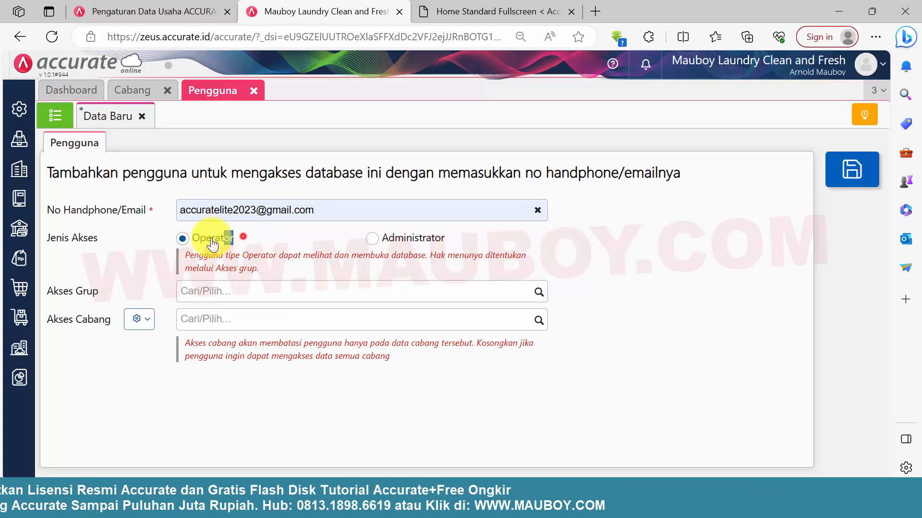
pyautogui.click(373, 238)
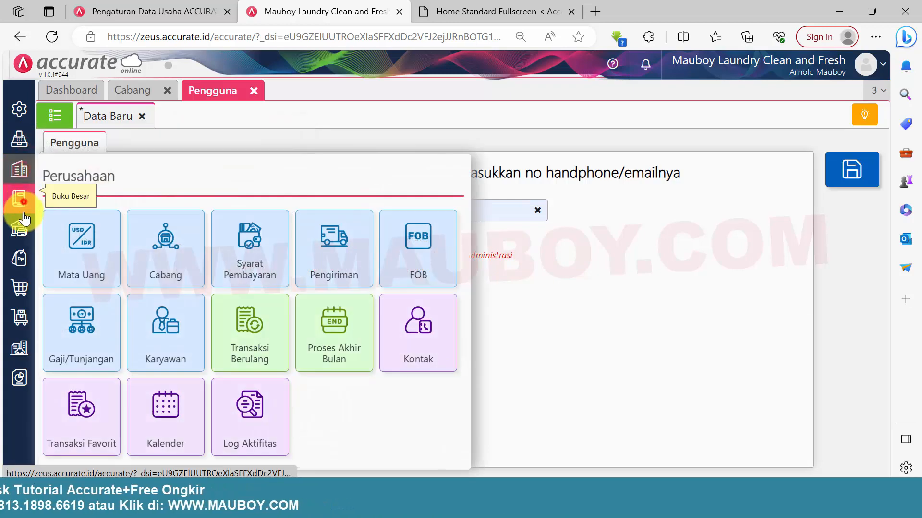
pyautogui.moveTo(19, 228)
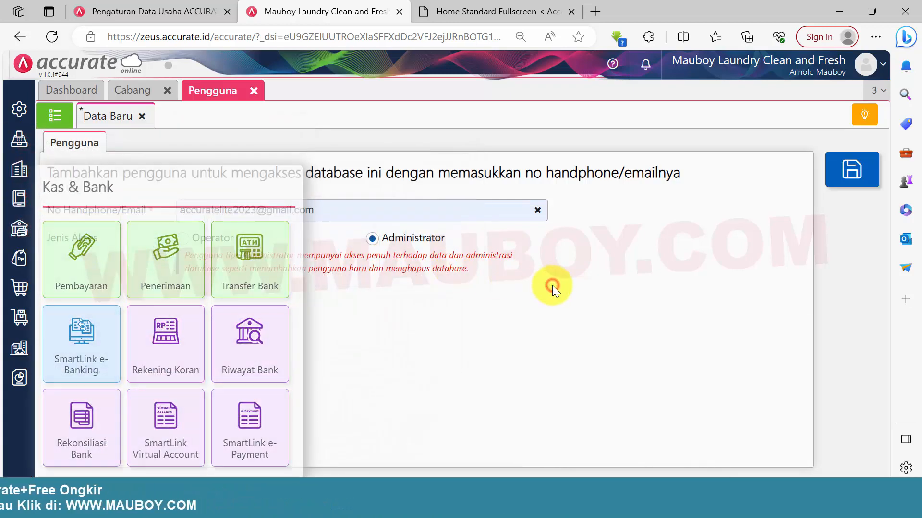
pyautogui.click(183, 240)
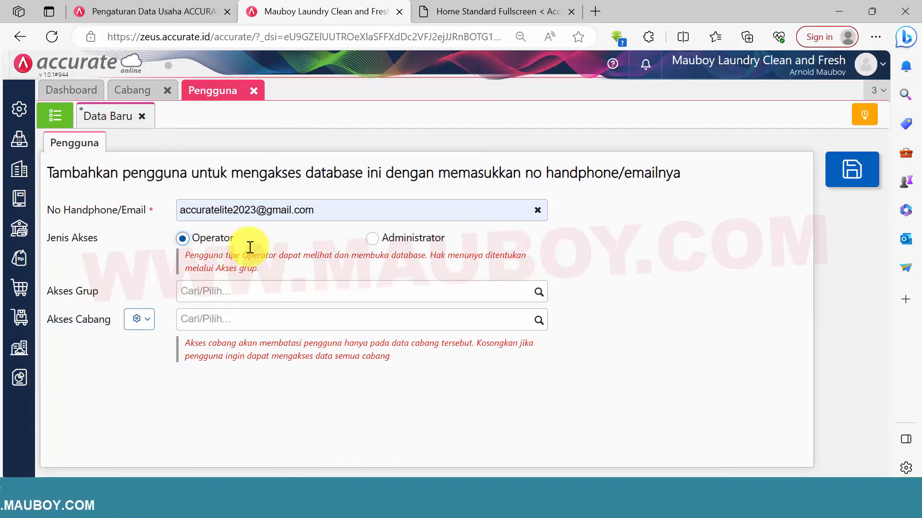
pyautogui.click(852, 181)
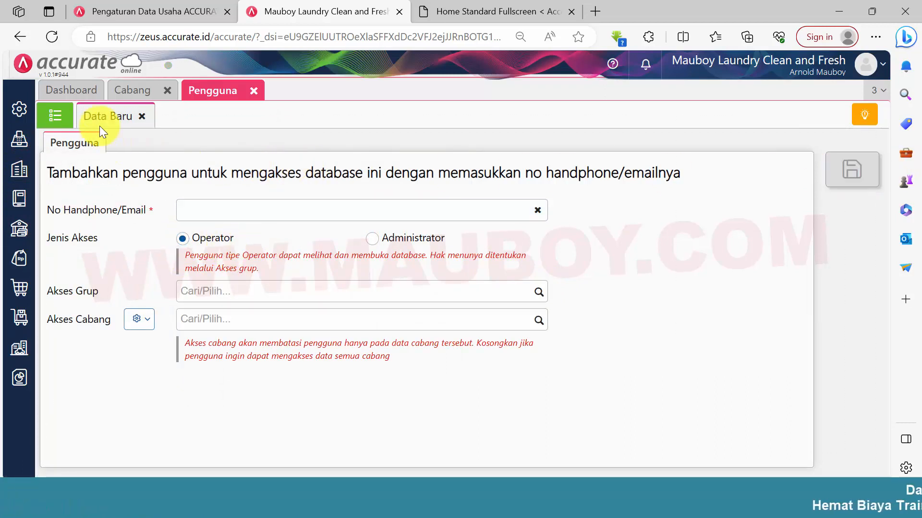
pyautogui.click(55, 119)
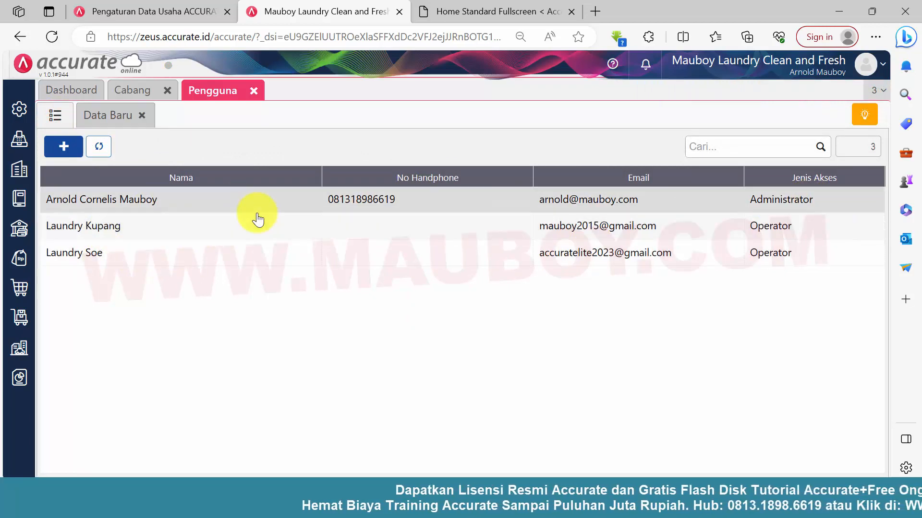
# Close the Pengguna and Cabang tabs to return to the Dashboard, then open settings
pyautogui.click(255, 93)
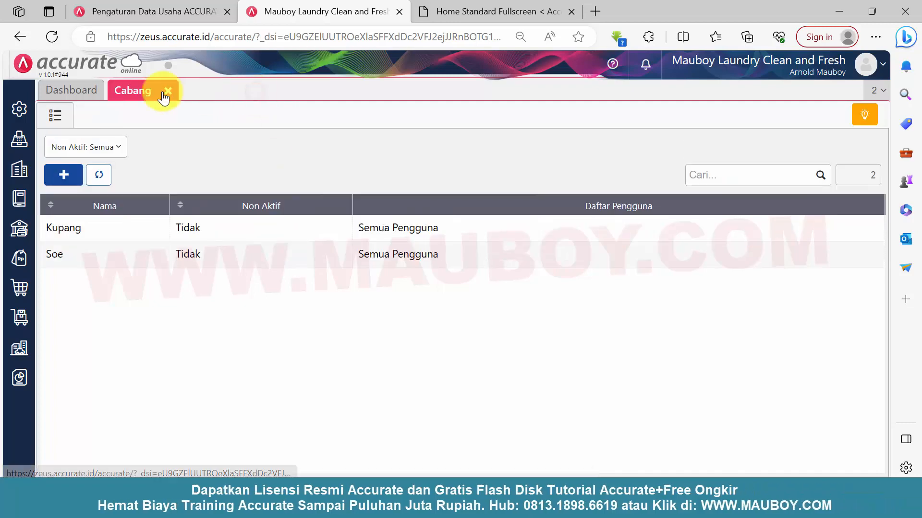
pyautogui.click(167, 90)
pyautogui.click(21, 111)
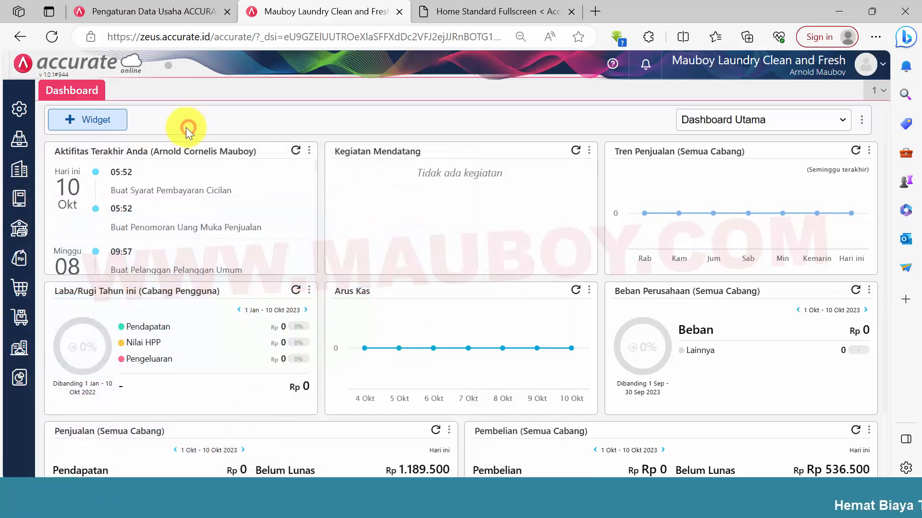
# Create a new access group named Admin Cabang Kupang
pyautogui.moveTo(20, 109)
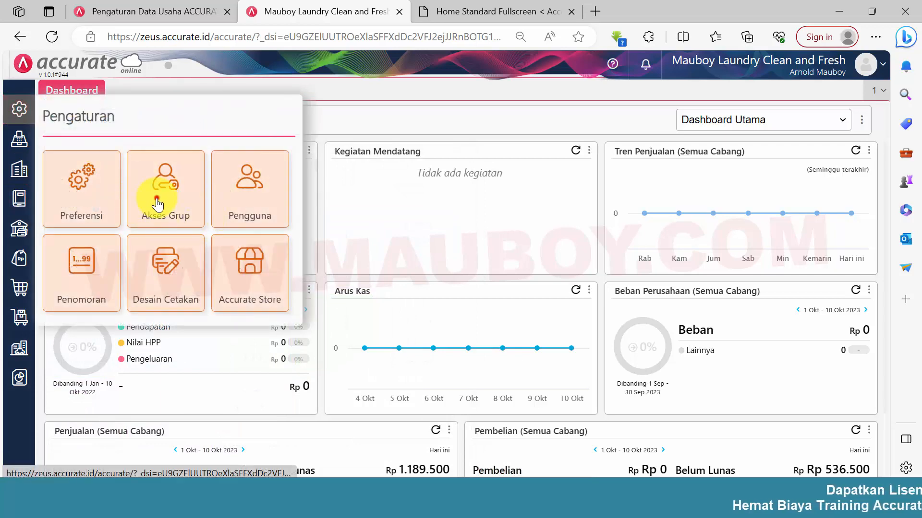
pyautogui.click(158, 204)
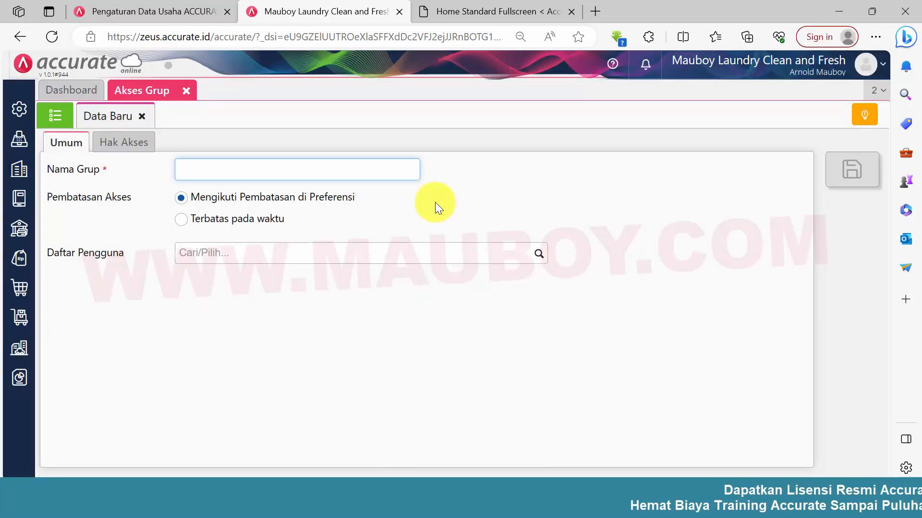
pyautogui.click(302, 172)
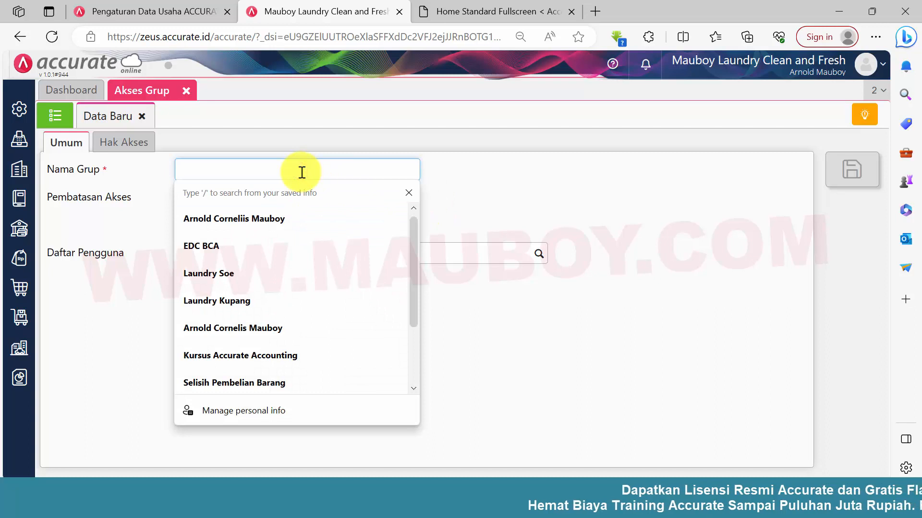
pyautogui.write('Admin Caba')
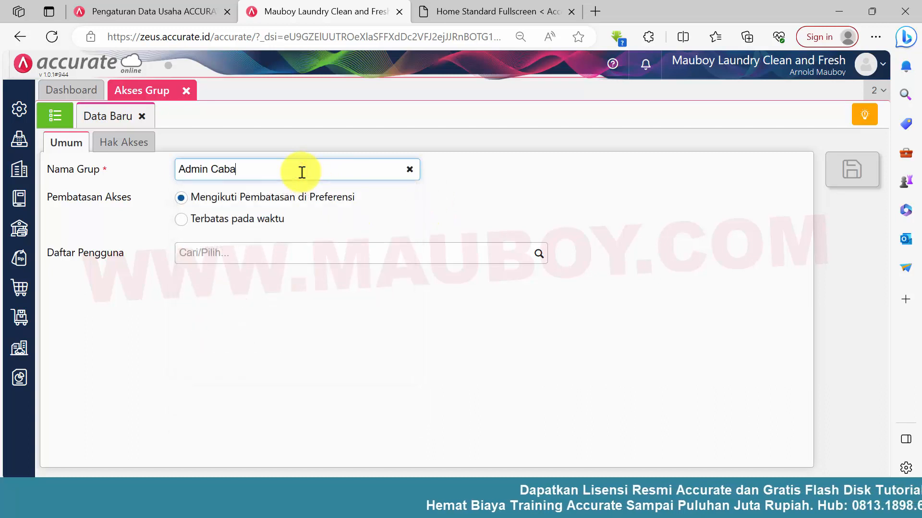
pyautogui.write('ng')
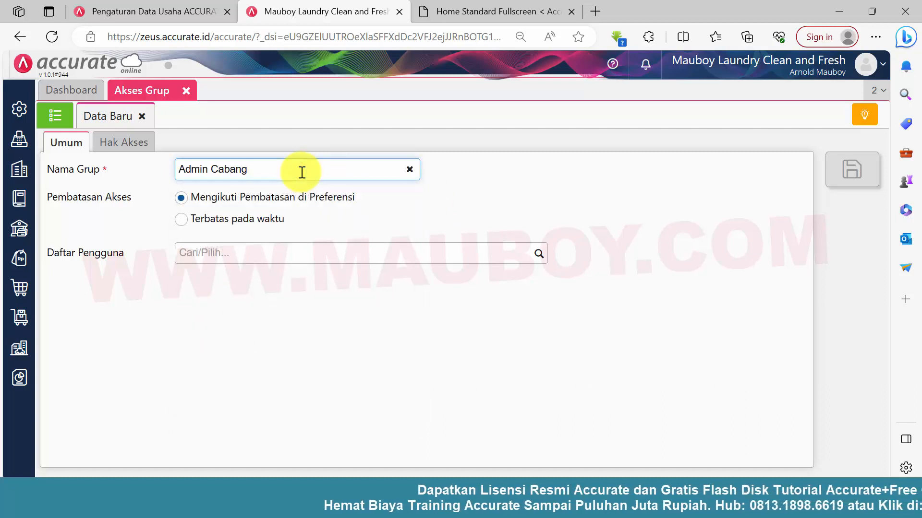
pyautogui.write(' Kupa')
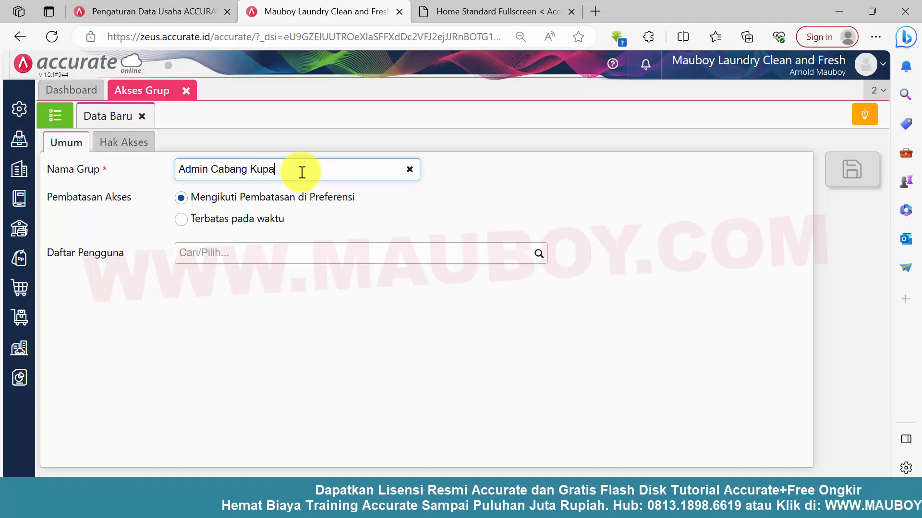
pyautogui.write('ng')
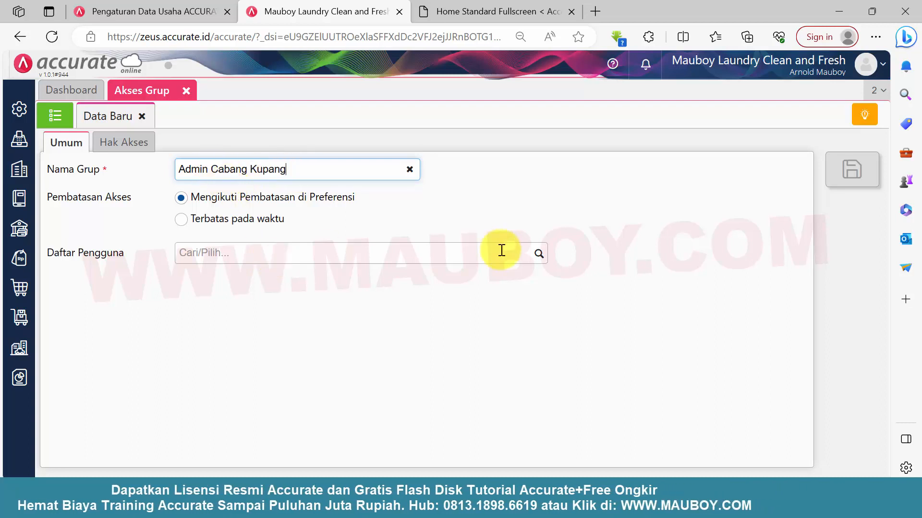
# Add Laundry Kupang to the group's Daftar Pengguna and show its Hak Akses permissions
pyautogui.click(535, 254)
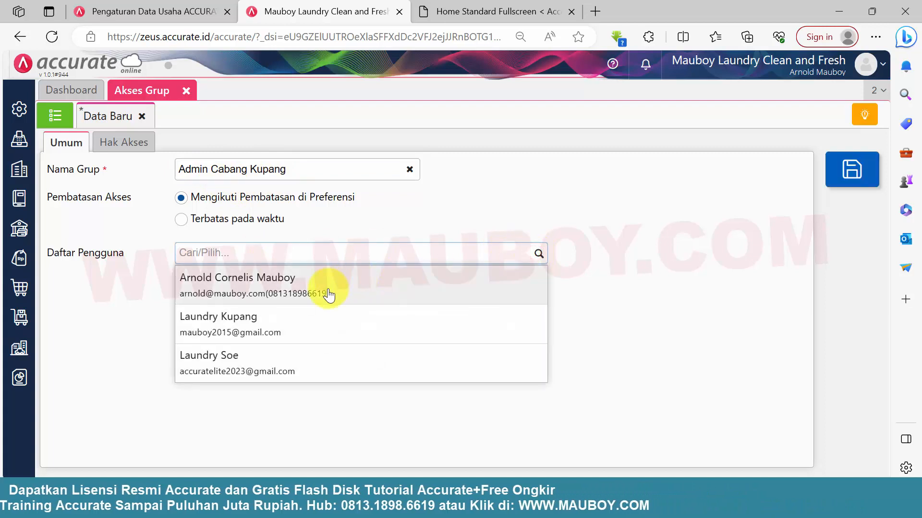
pyautogui.click(283, 326)
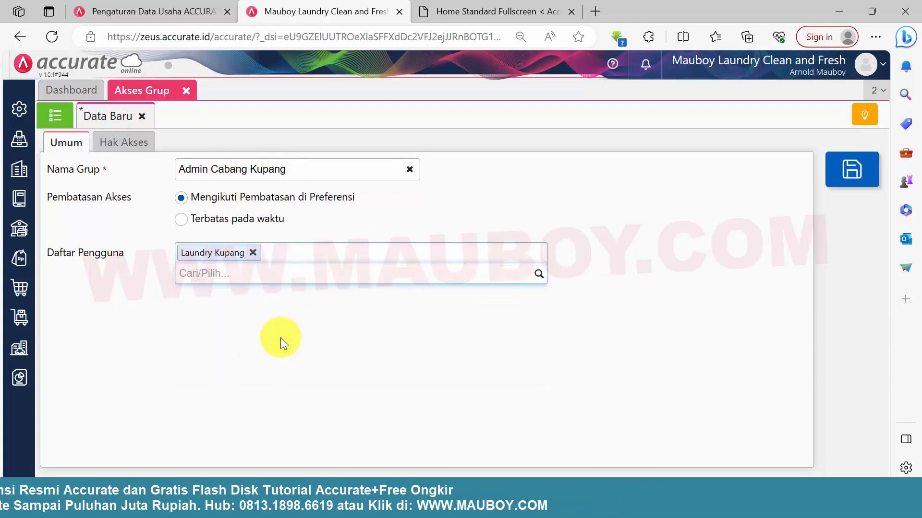
pyautogui.moveTo(127, 255); pyautogui.dragTo(48, 255)
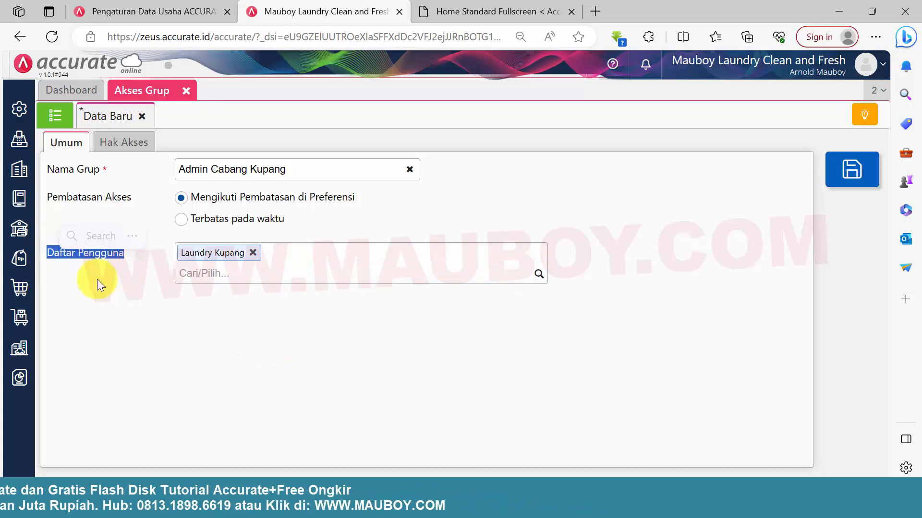
pyautogui.click(123, 142)
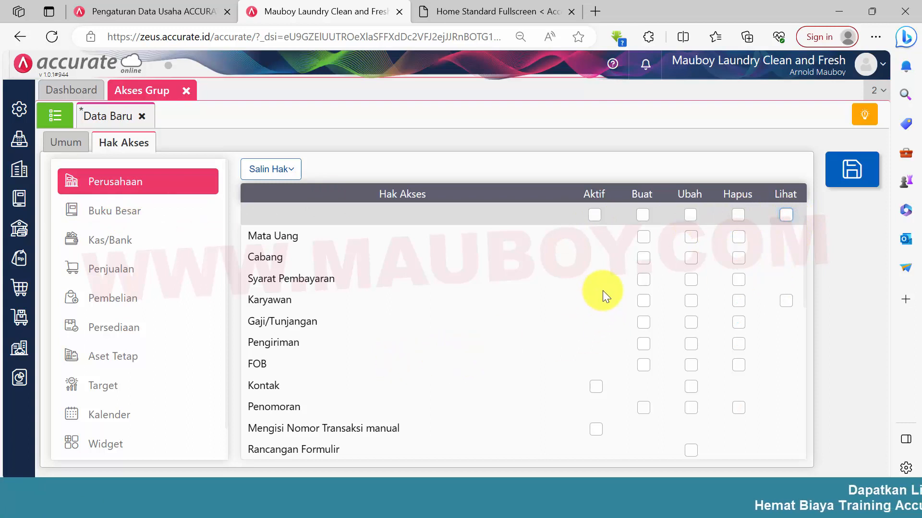
# Clear every Buku Besar right except Buat on Pencatatan Beban
pyautogui.scroll(-3, 664, 296)
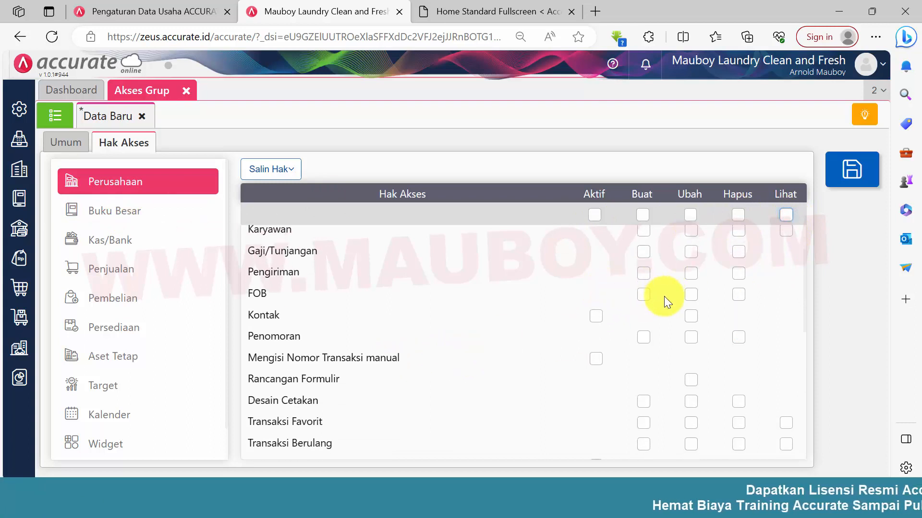
pyautogui.scroll(-5, 403, 330)
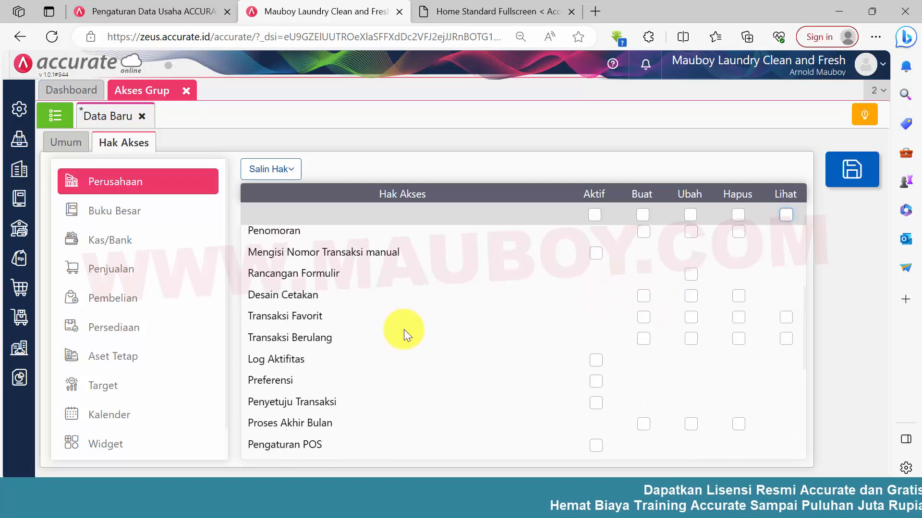
pyautogui.click(102, 210)
pyautogui.click(597, 216)
pyautogui.click(645, 215)
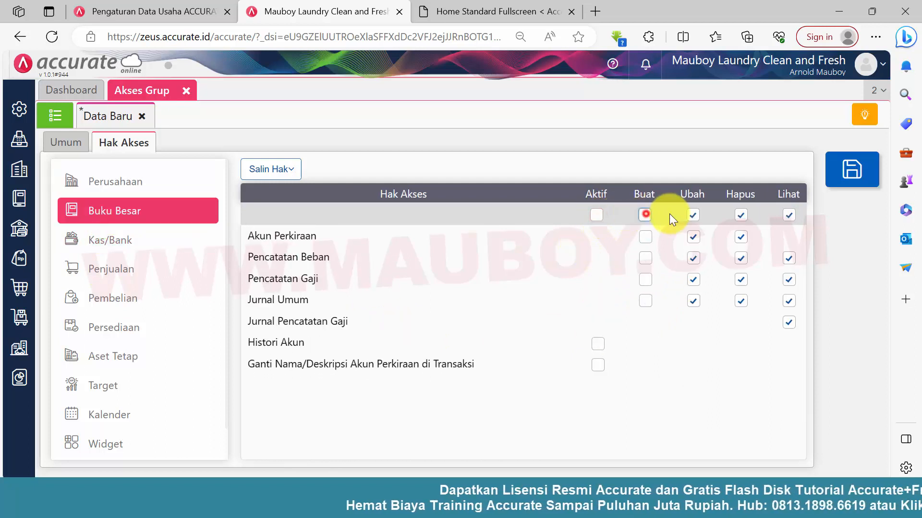
pyautogui.click(693, 216)
pyautogui.click(788, 215)
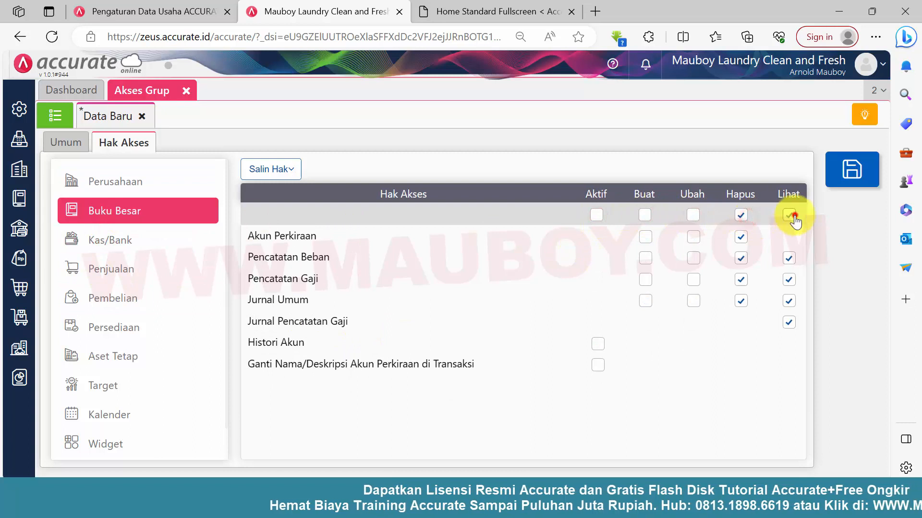
pyautogui.click(740, 215)
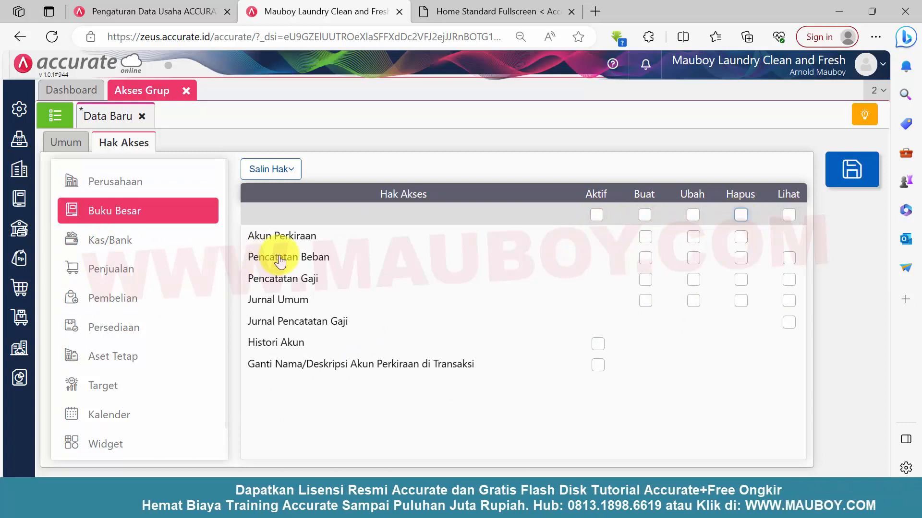
pyautogui.moveTo(329, 258); pyautogui.dragTo(238, 260)
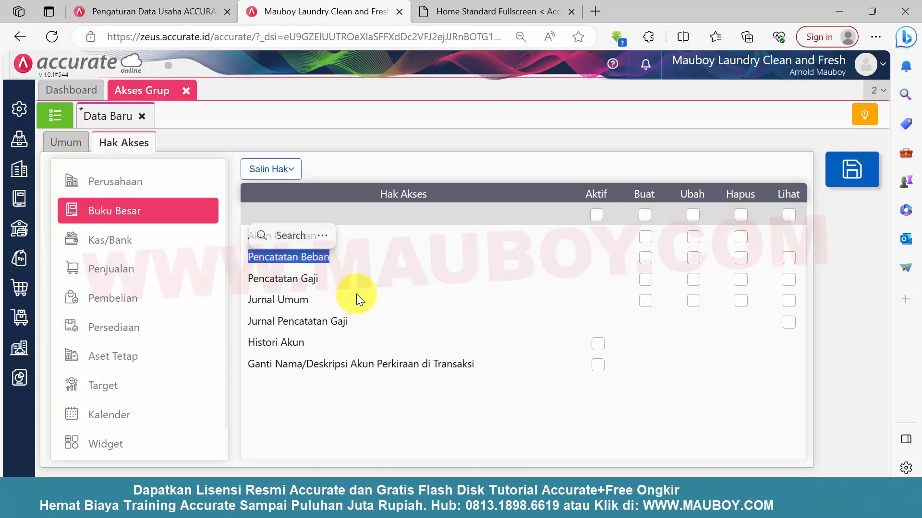
pyautogui.click(334, 383)
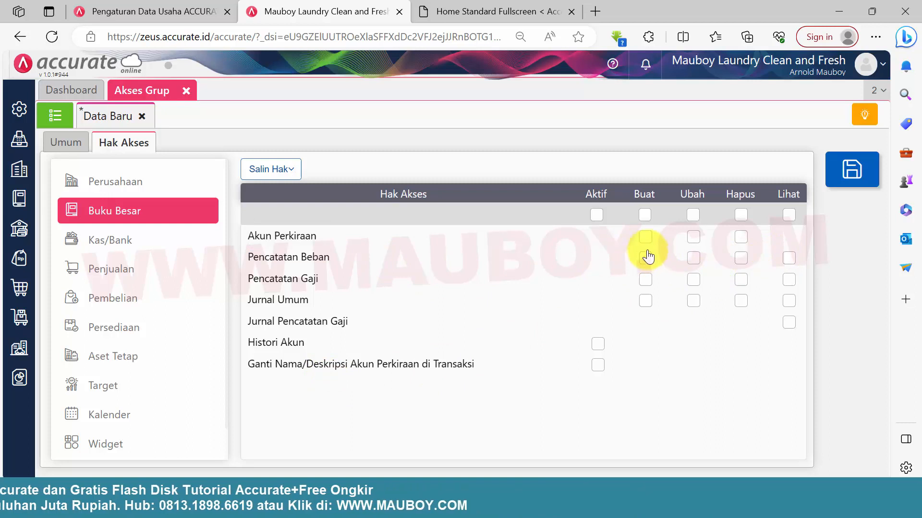
pyautogui.click(350, 257)
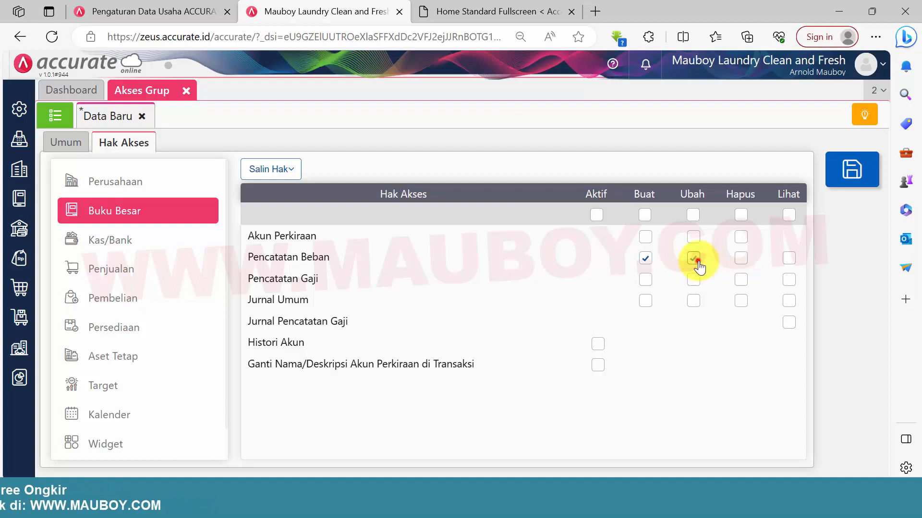
# In Kas/Bank, grant Buat and Lihat on Pembayaran, Penerimaan and Transfer Kas/Bank
pyautogui.click(132, 246)
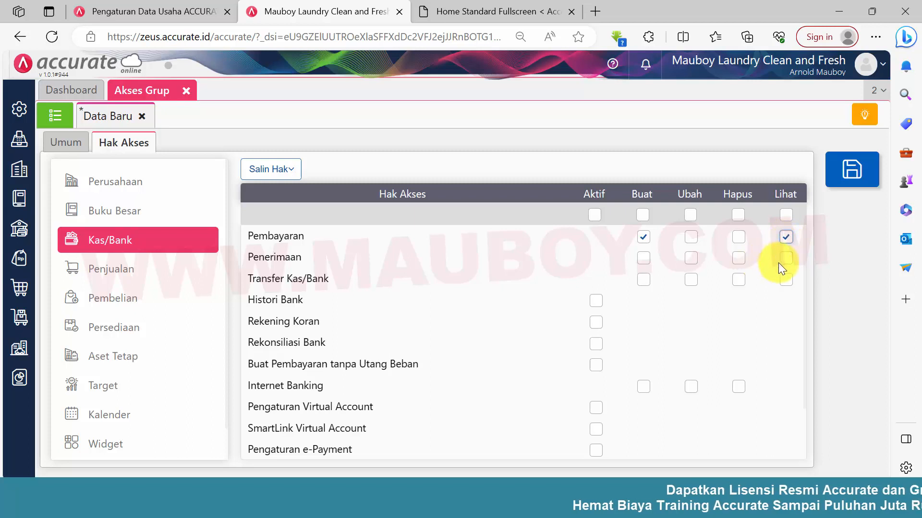
pyautogui.click(644, 262)
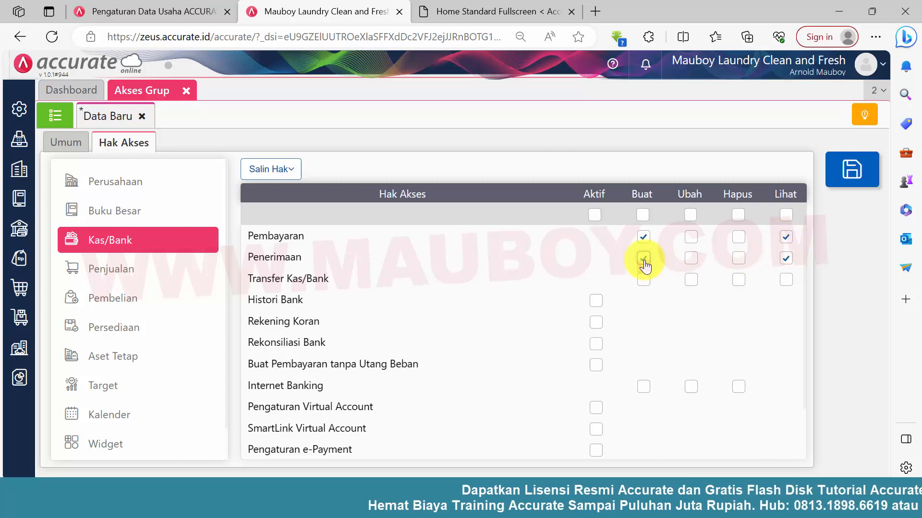
pyautogui.click(644, 280)
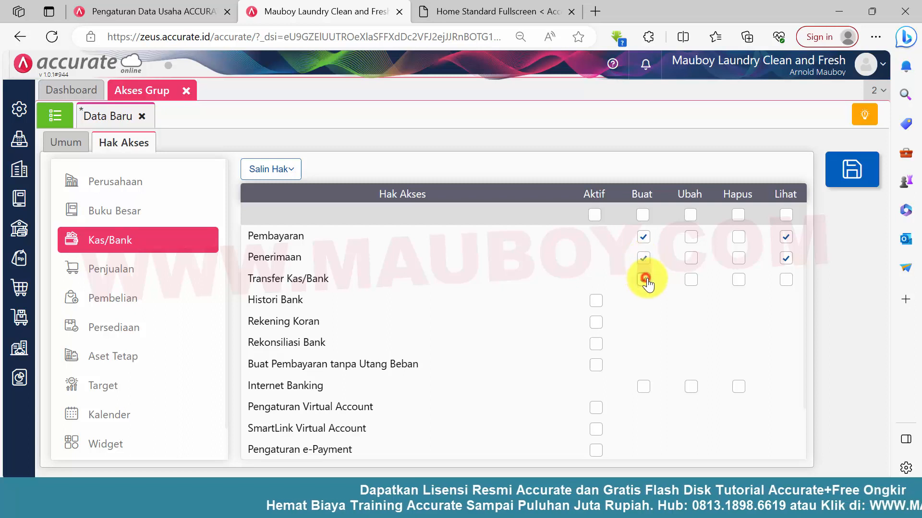
pyautogui.click(786, 279)
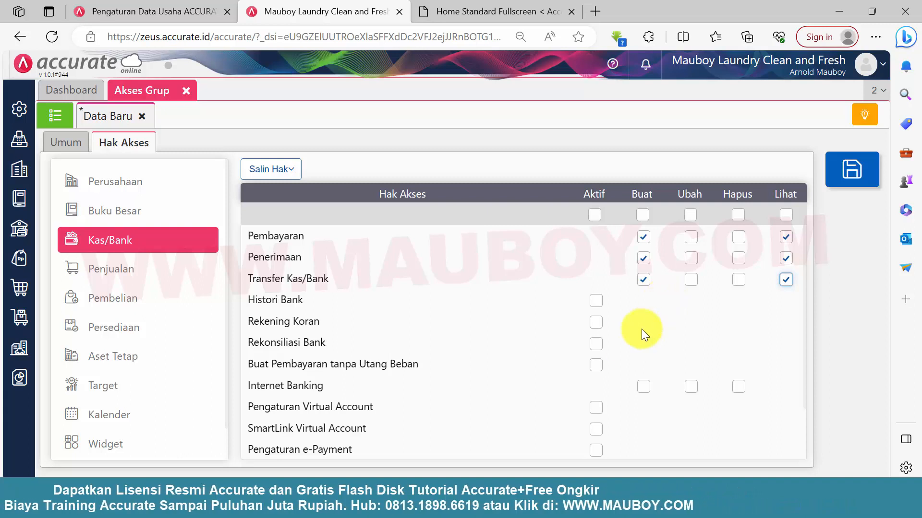
pyautogui.scroll(-2, 596, 346)
# Remove the Ubah and Hapus rights from all Penjualan items
pyautogui.click(154, 270)
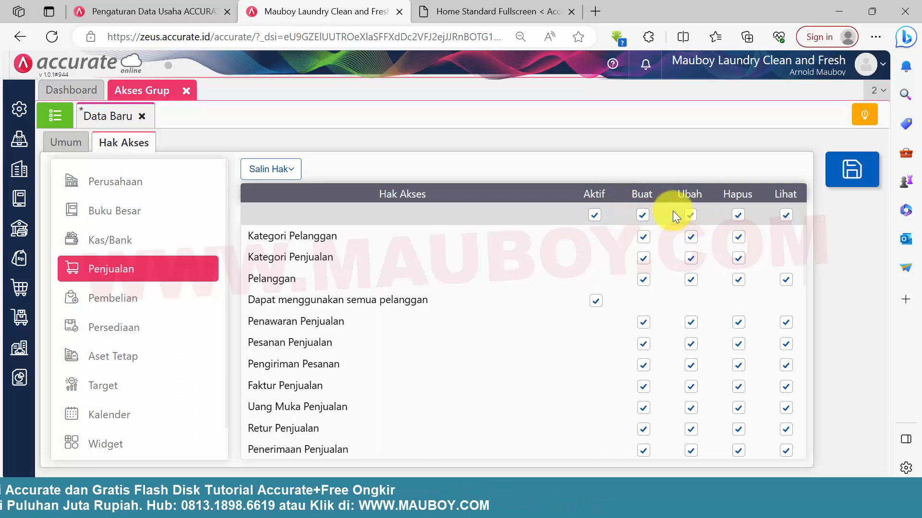
pyautogui.click(690, 215)
pyautogui.click(738, 215)
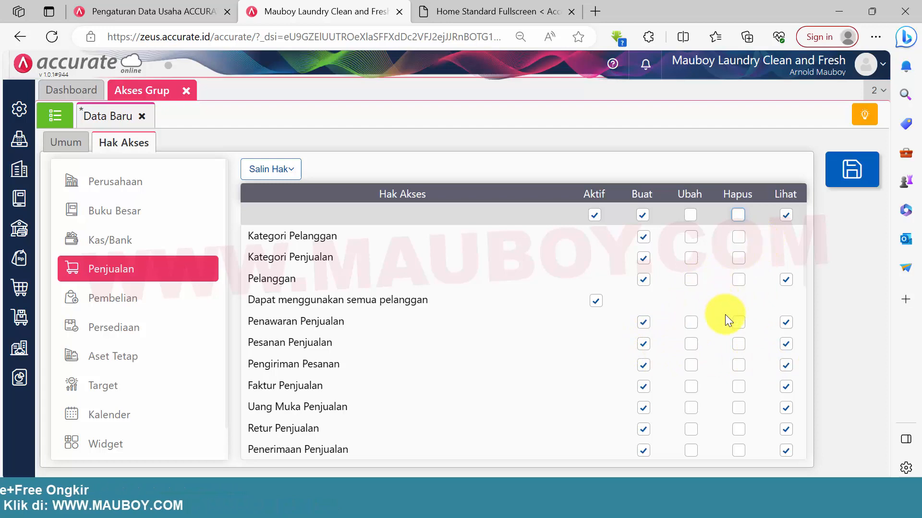
# Switch off Aktif for Dapat Mengubah Tanggal Penjualan
pyautogui.scroll(-6, 691, 344)
pyautogui.scroll(2, 683, 342)
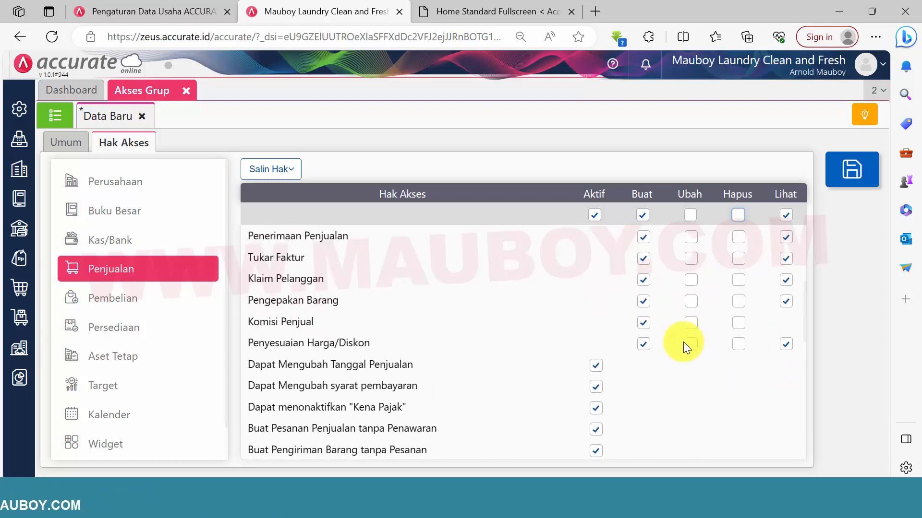
pyautogui.scroll(1, 683, 342)
pyautogui.scroll(-3, 306, 344)
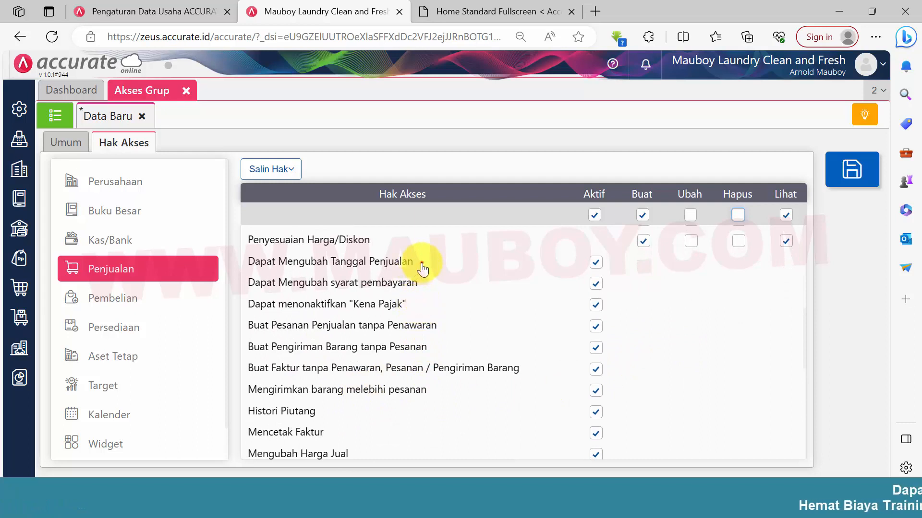
pyautogui.moveTo(301, 272); pyautogui.dragTo(302, 268)
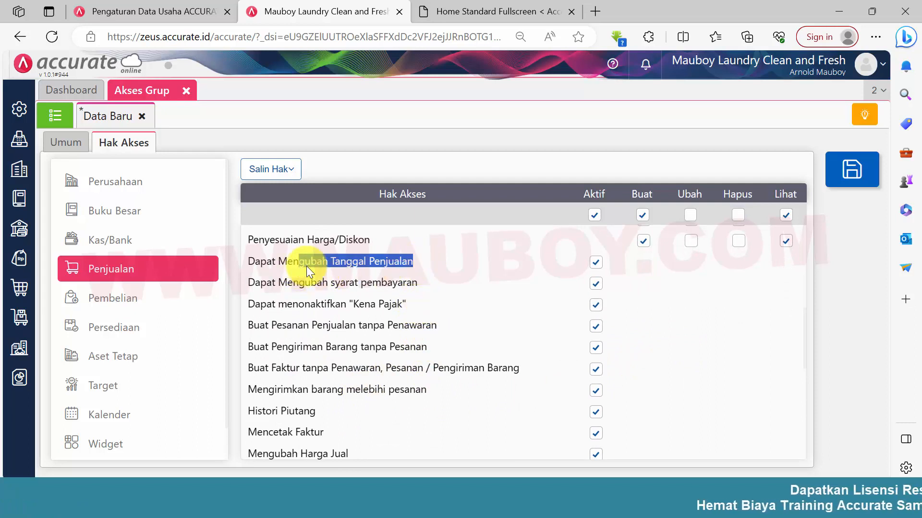
pyautogui.click(666, 269)
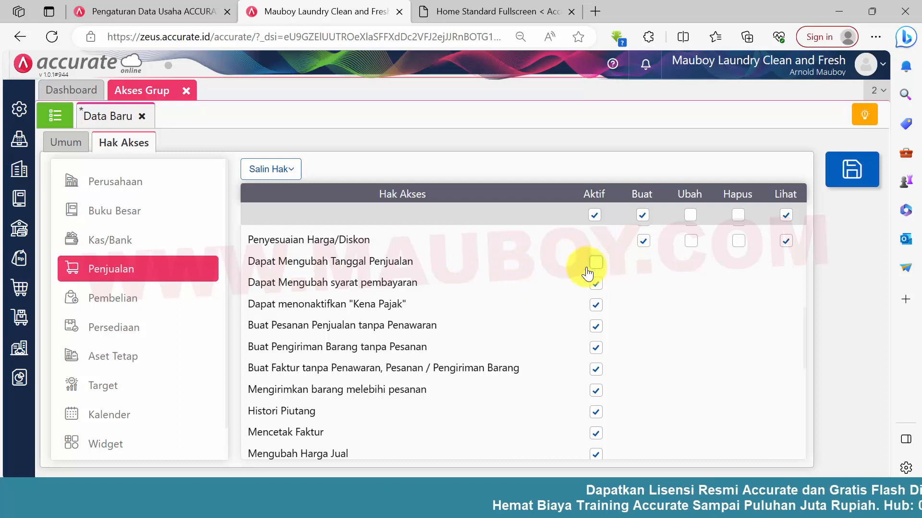
pyautogui.moveTo(419, 261); pyautogui.dragTo(304, 263)
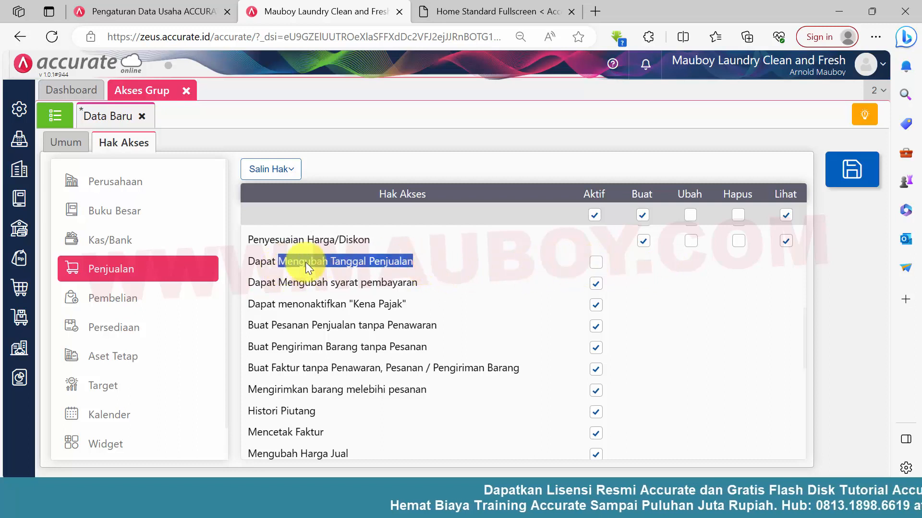
pyautogui.click(638, 277)
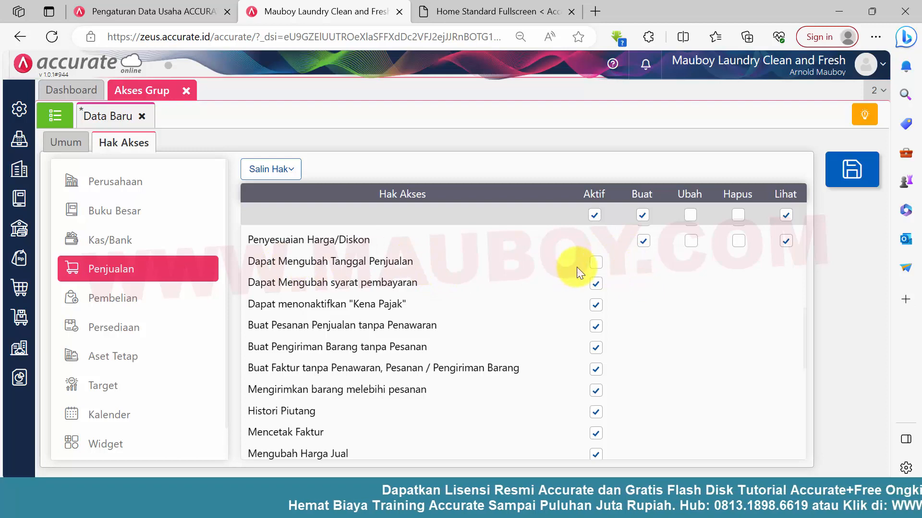
pyautogui.scroll(-7, 590, 317)
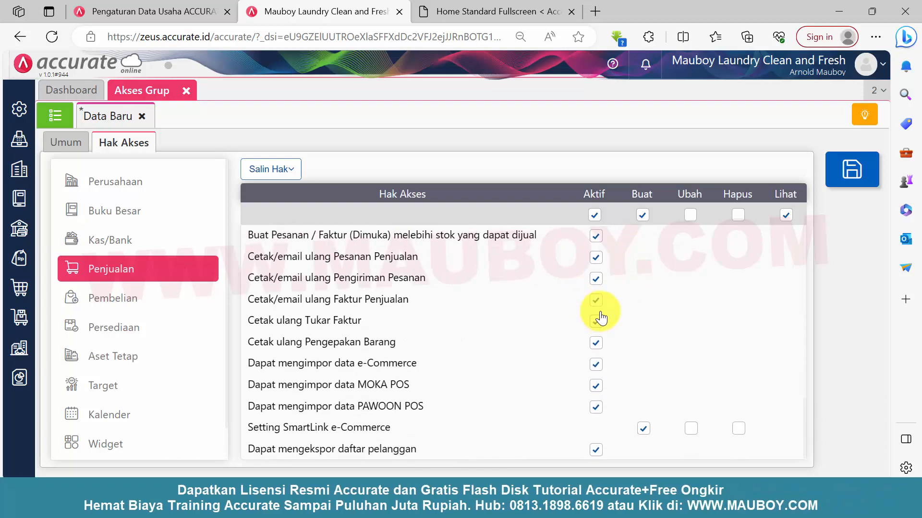
# Clear Ubah and Hapus on all Pembelian items, then bring up the Persediaan rights
pyautogui.click(155, 299)
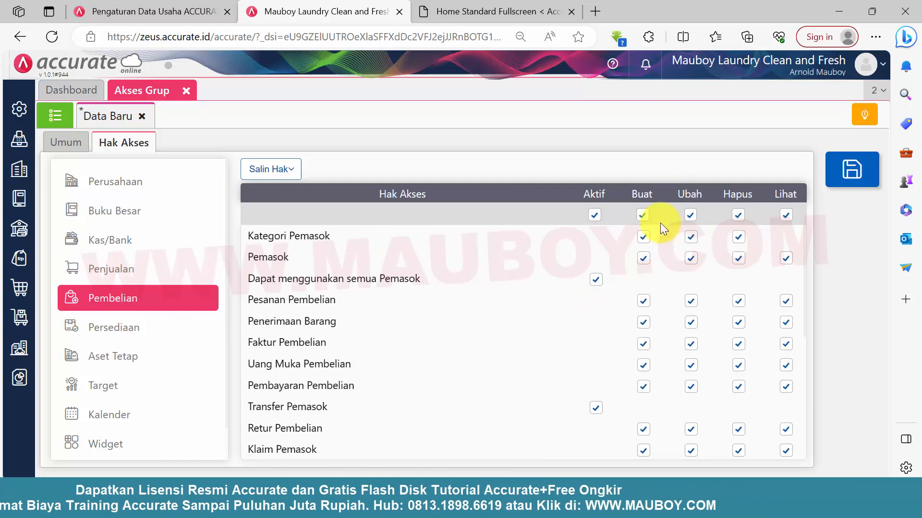
pyautogui.click(690, 215)
pyautogui.click(738, 215)
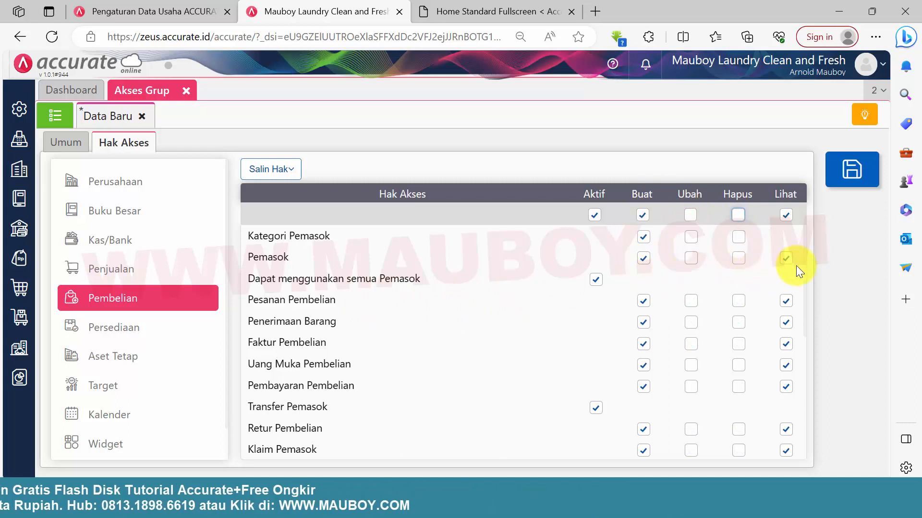
pyautogui.click(184, 333)
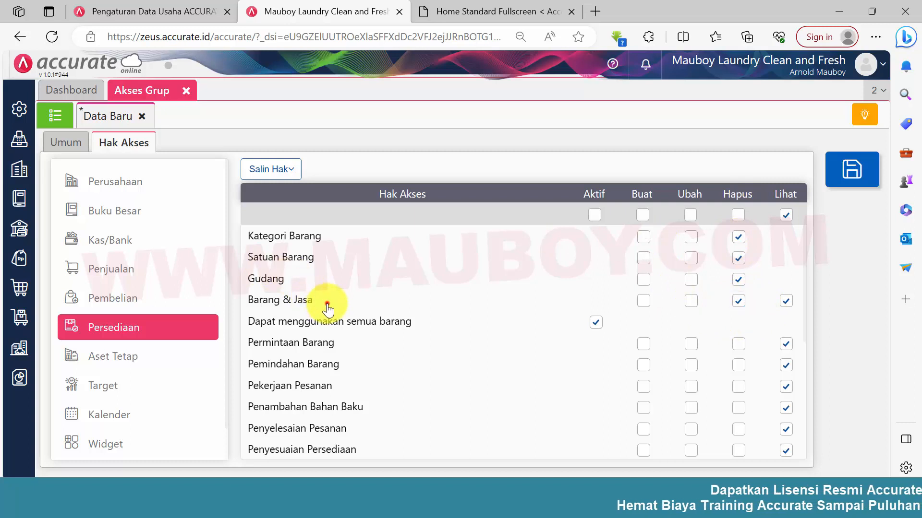
# Check the Aset Tetap, Target, Kalender and Widget rights, then show the Laporan list
pyautogui.moveTo(327, 304); pyautogui.dragTo(248, 263)
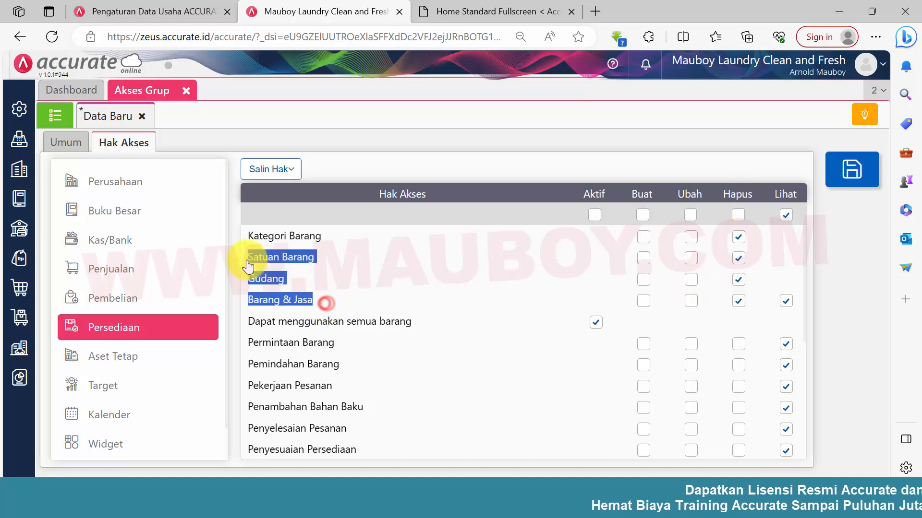
pyautogui.click(467, 252)
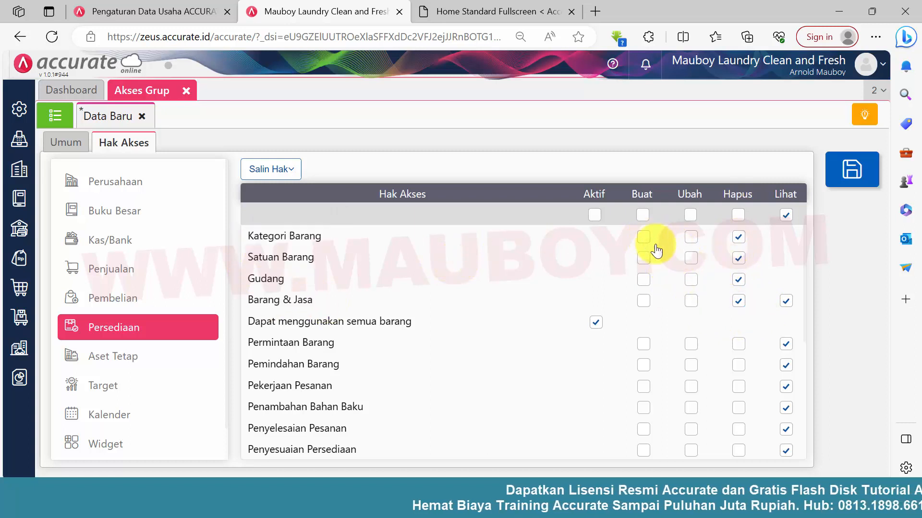
pyautogui.scroll(-5, 760, 353)
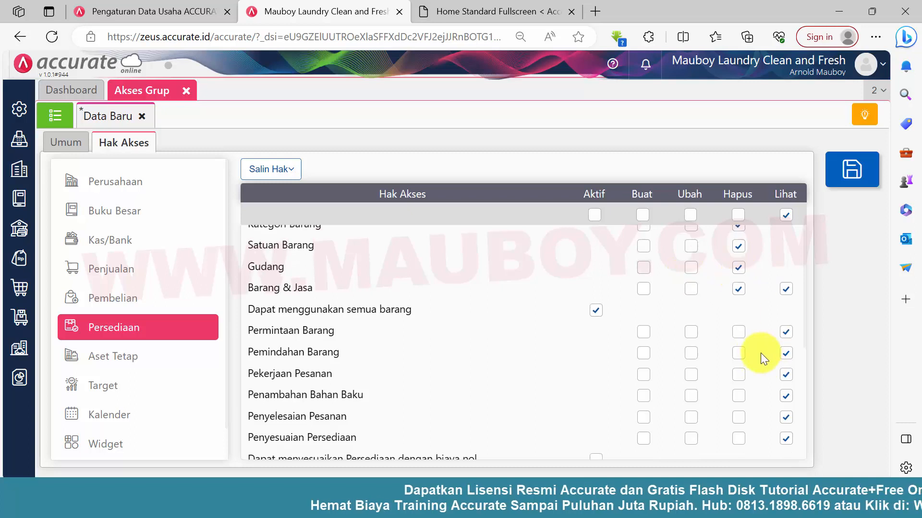
pyautogui.click(139, 364)
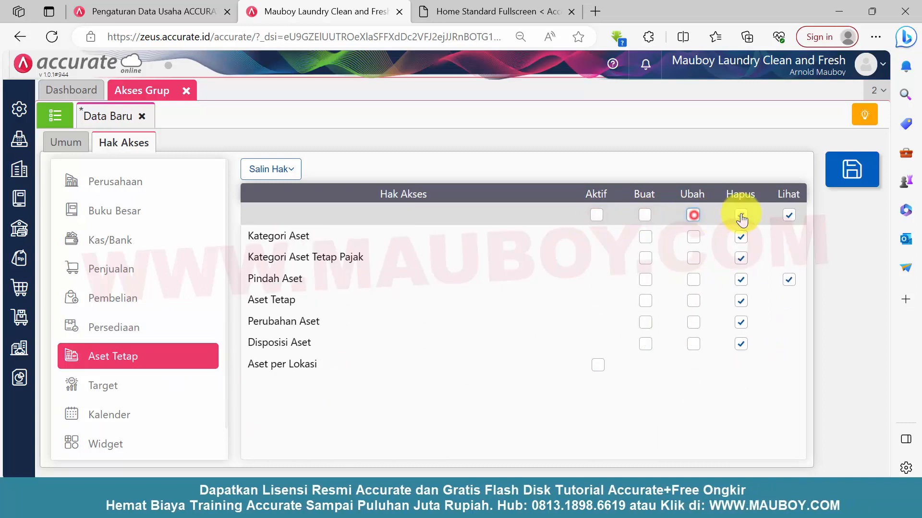
pyautogui.click(130, 387)
pyautogui.click(174, 416)
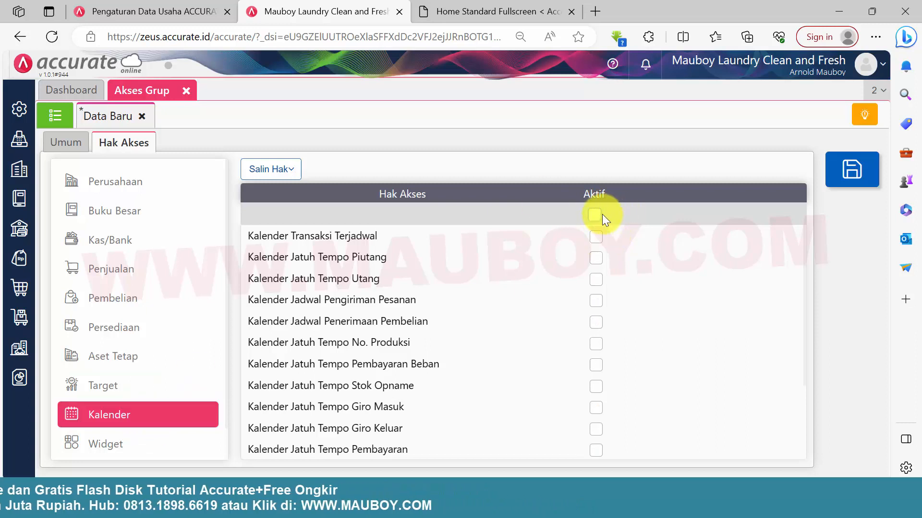
pyautogui.click(111, 453)
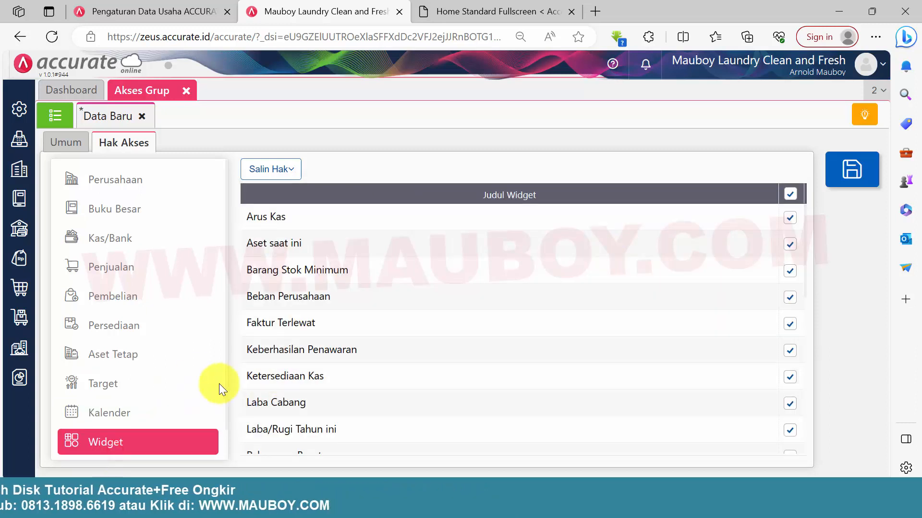
pyautogui.scroll(-1, 219, 384)
pyautogui.click(110, 449)
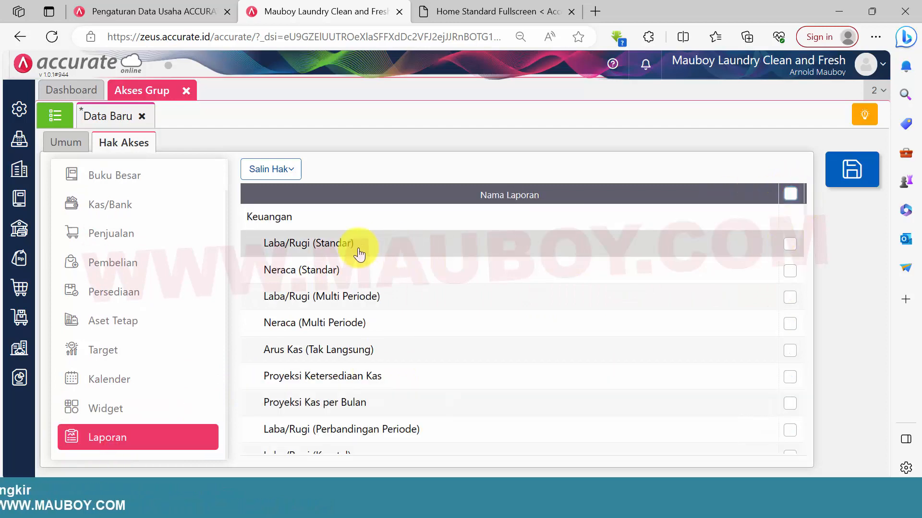
# Allow Histori Bank and the receivables reports, from Faktur Belum Lunas to Sisa Kredit Pelanggan
pyautogui.scroll(-12, 393, 243)
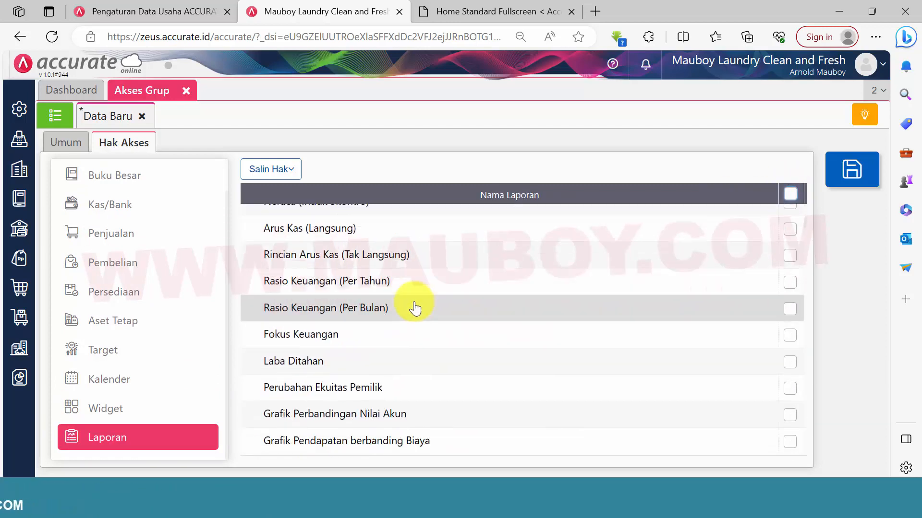
pyautogui.scroll(-13, 583, 304)
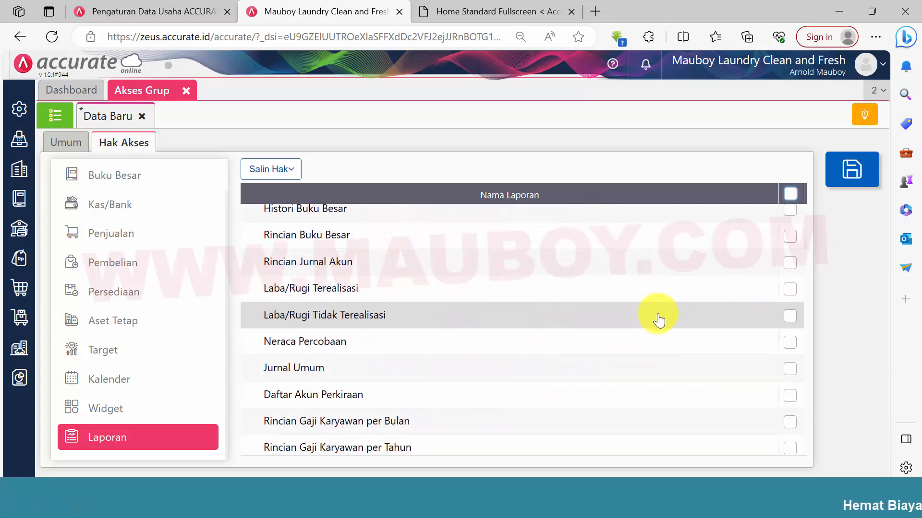
pyautogui.scroll(3, 737, 308)
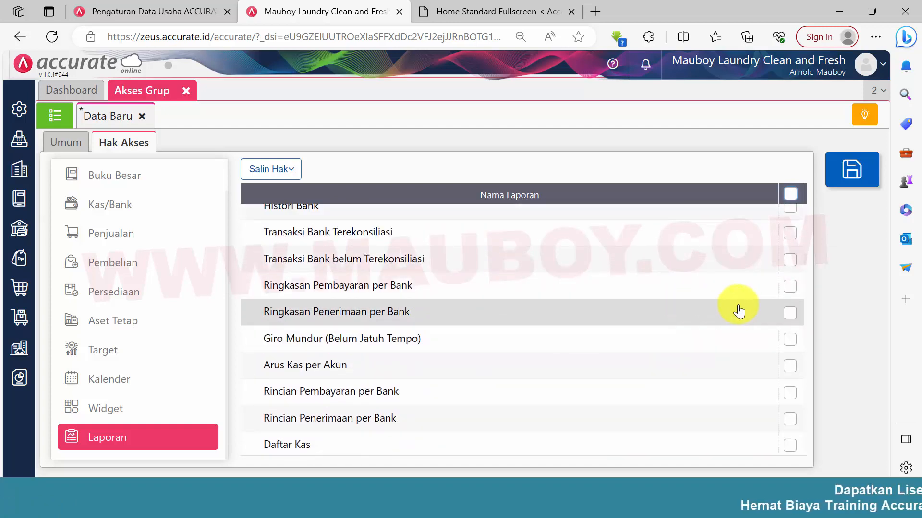
pyautogui.click(789, 245)
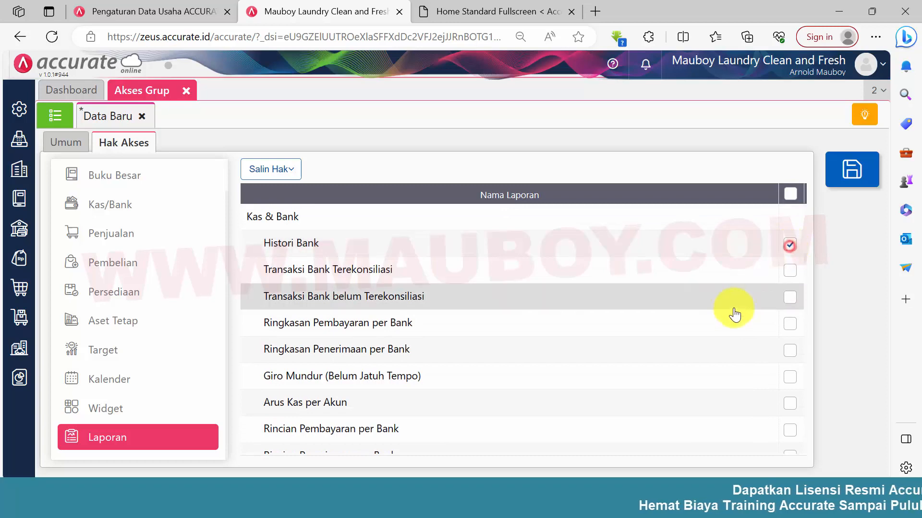
pyautogui.scroll(-7, 735, 314)
pyautogui.scroll(-2, 749, 317)
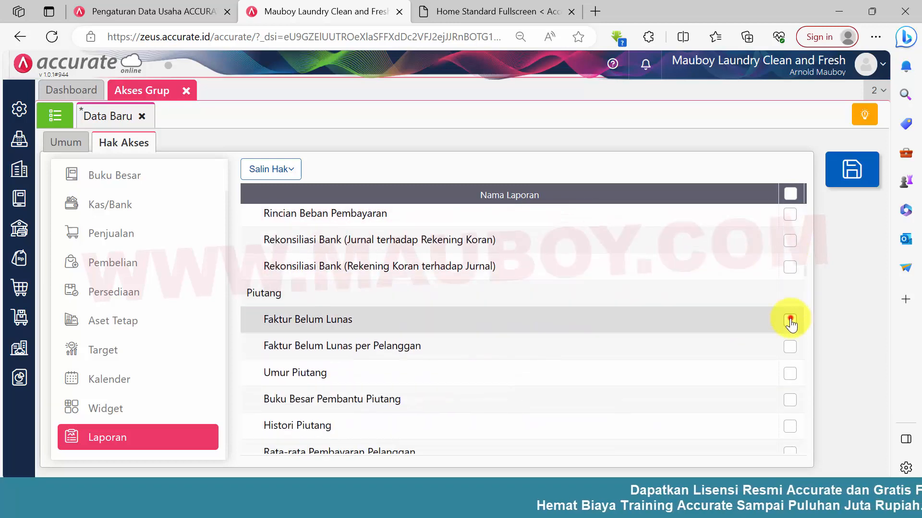
pyautogui.click(788, 320)
pyautogui.click(784, 345)
pyautogui.click(786, 372)
pyautogui.scroll(-2, 785, 368)
pyautogui.click(788, 312)
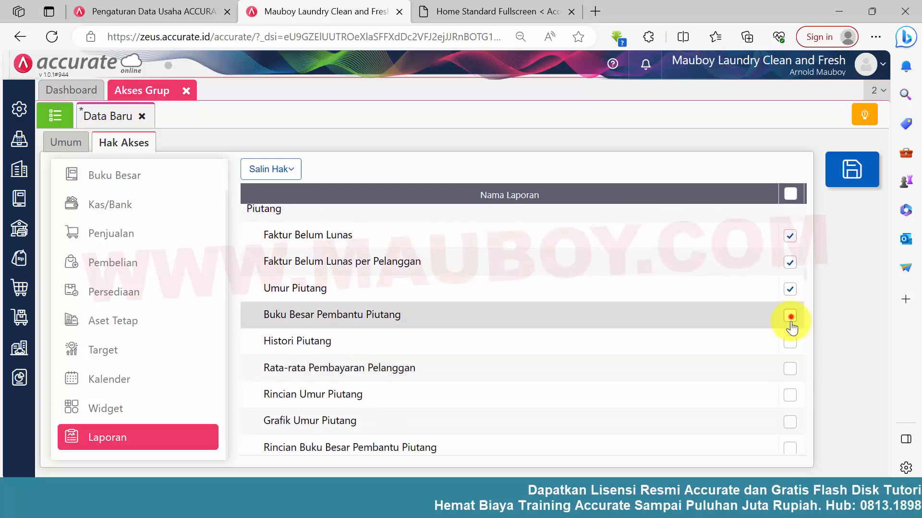
pyautogui.click(788, 339)
pyautogui.click(789, 366)
pyautogui.click(790, 393)
pyautogui.scroll(-3, 789, 389)
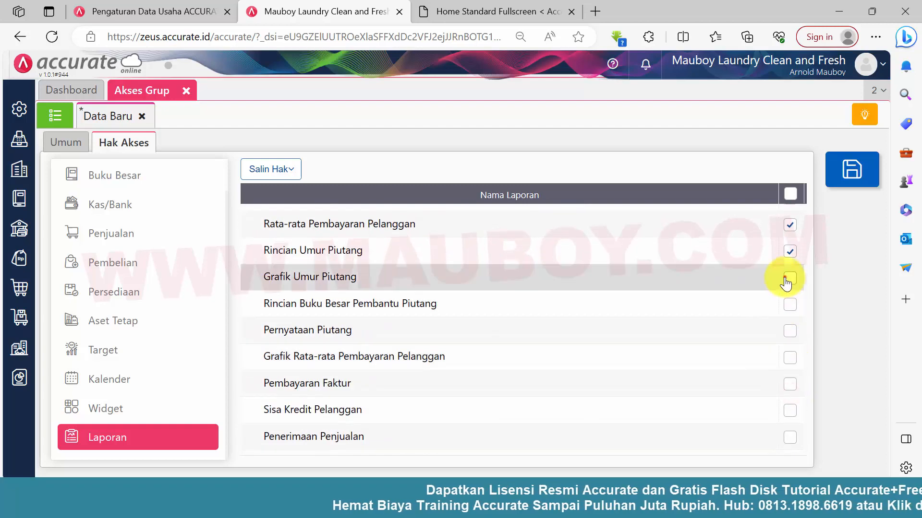
pyautogui.click(789, 278)
pyautogui.click(789, 305)
pyautogui.click(790, 333)
pyautogui.click(789, 357)
pyautogui.click(789, 384)
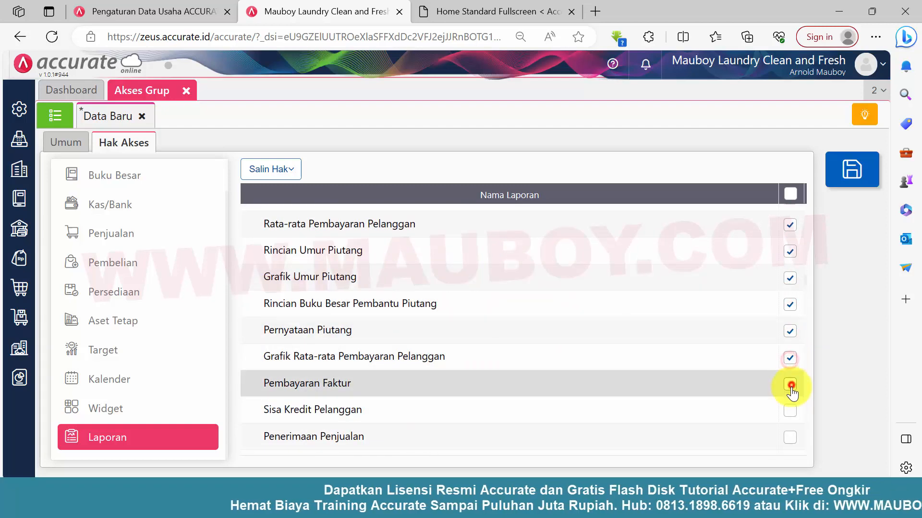
pyautogui.scroll(-2, 788, 385)
pyautogui.click(788, 384)
pyautogui.click(789, 390)
# Allow the sales reports from Penerimaan Penjualan through Grafik Penjualan Bulanan
pyautogui.scroll(-3, 788, 389)
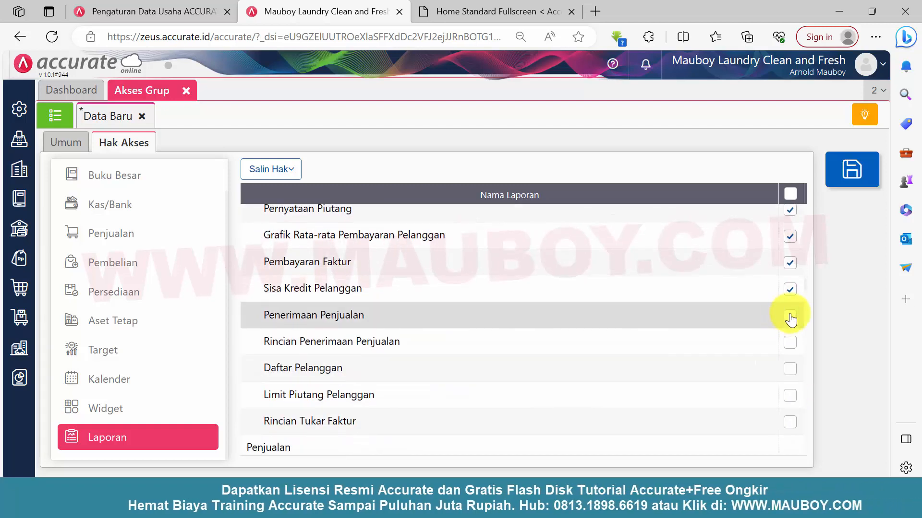
pyautogui.click(789, 315)
pyautogui.click(790, 342)
pyautogui.click(789, 369)
pyautogui.scroll(-1, 790, 374)
pyautogui.click(790, 368)
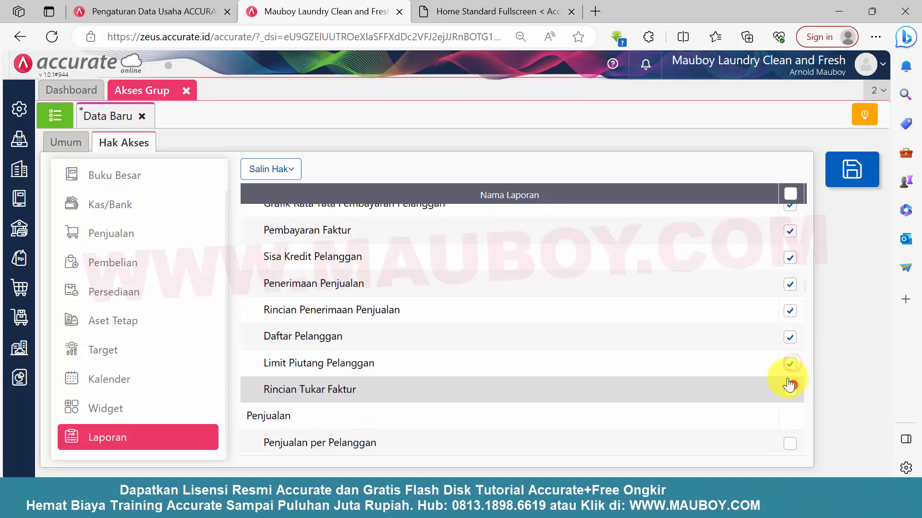
pyautogui.scroll(-3, 788, 374)
pyautogui.click(790, 279)
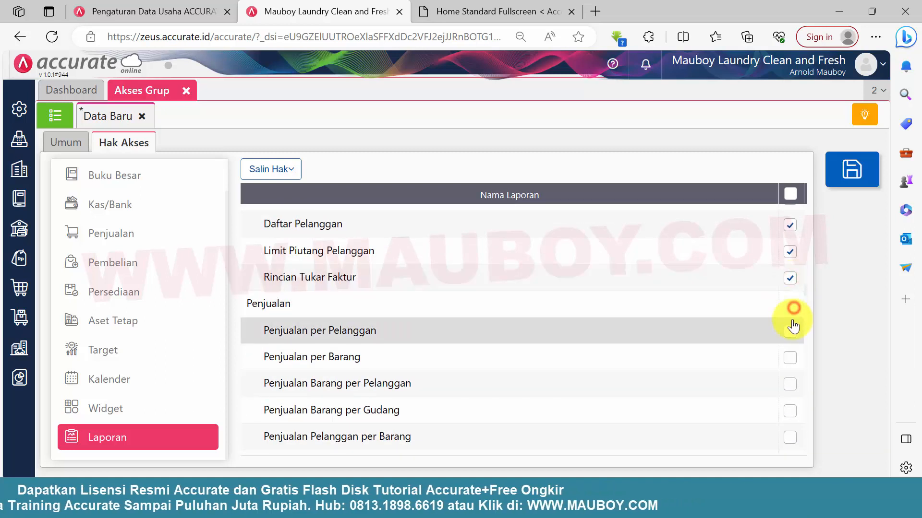
pyautogui.click(790, 331)
pyautogui.click(790, 358)
pyautogui.scroll(-1, 790, 374)
pyautogui.click(787, 363)
pyautogui.scroll(-3, 788, 336)
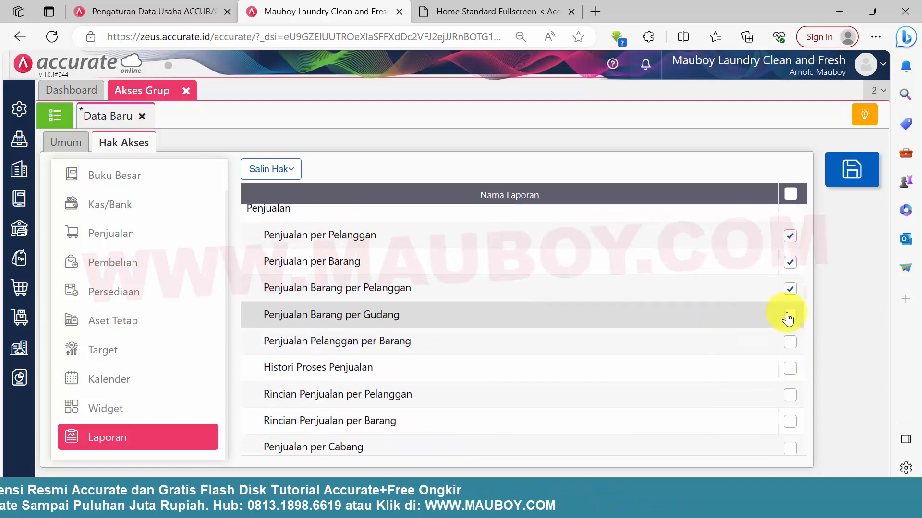
pyautogui.click(788, 315)
pyautogui.click(789, 338)
pyautogui.click(789, 365)
pyautogui.scroll(-3, 788, 370)
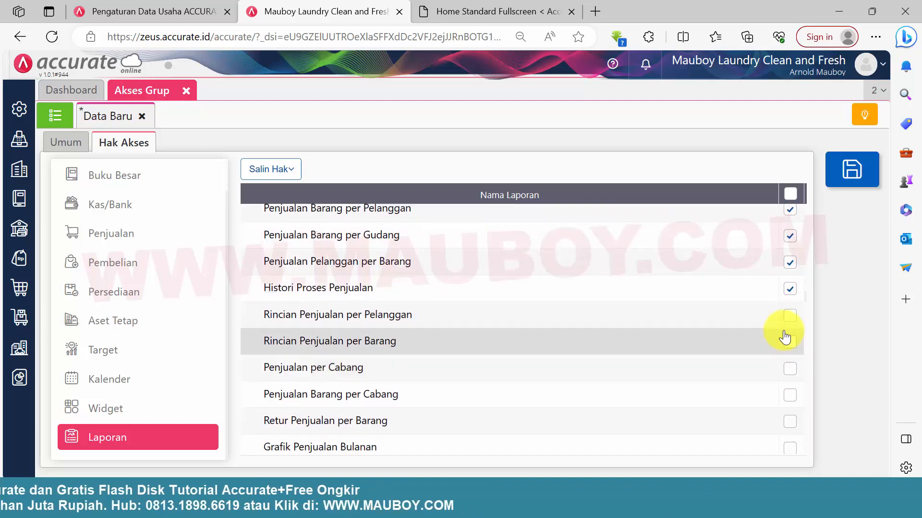
pyautogui.click(790, 317)
pyautogui.click(791, 342)
pyautogui.scroll(-3, 790, 331)
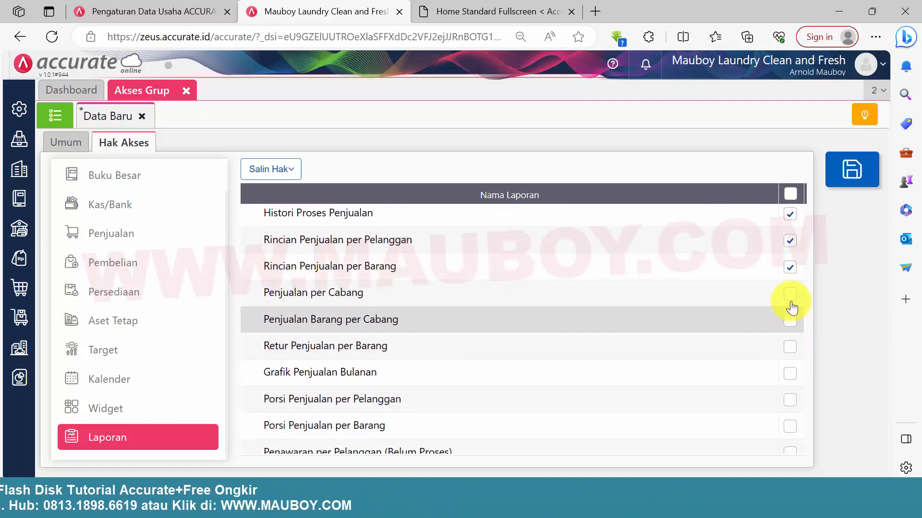
pyautogui.click(790, 293)
pyautogui.click(790, 321)
pyautogui.click(790, 349)
pyautogui.click(788, 367)
# Allow the quotation, order, target, delivery and Faktur Penjualan reports
pyautogui.scroll(-3, 788, 360)
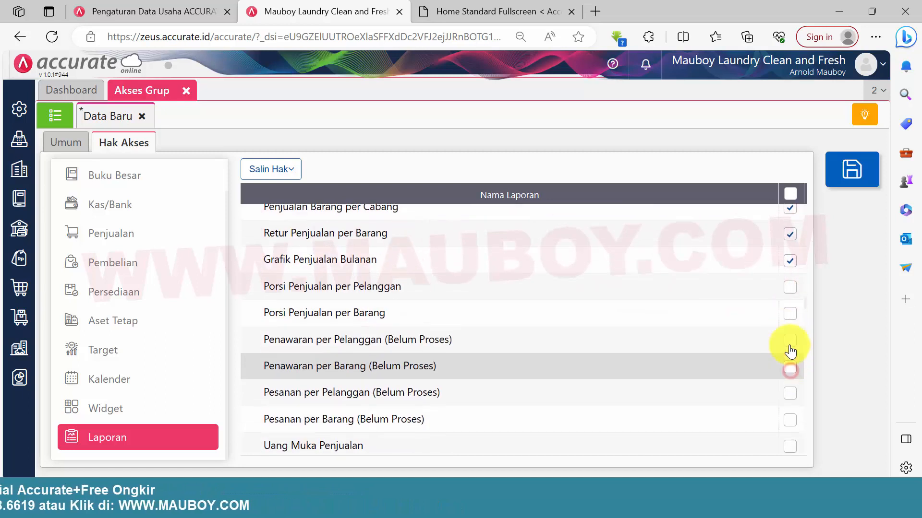
pyautogui.click(790, 281)
pyautogui.click(790, 328)
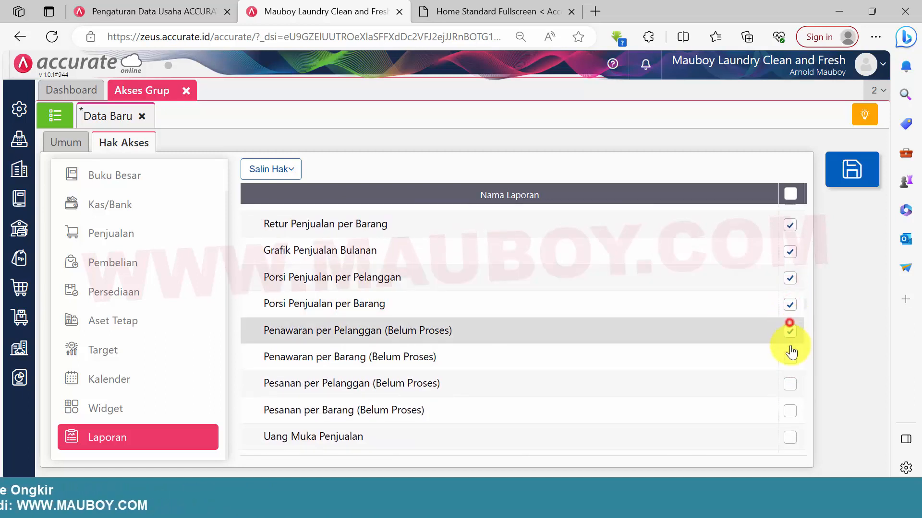
pyautogui.click(790, 355)
pyautogui.click(790, 382)
pyautogui.scroll(-3, 791, 381)
pyautogui.click(790, 278)
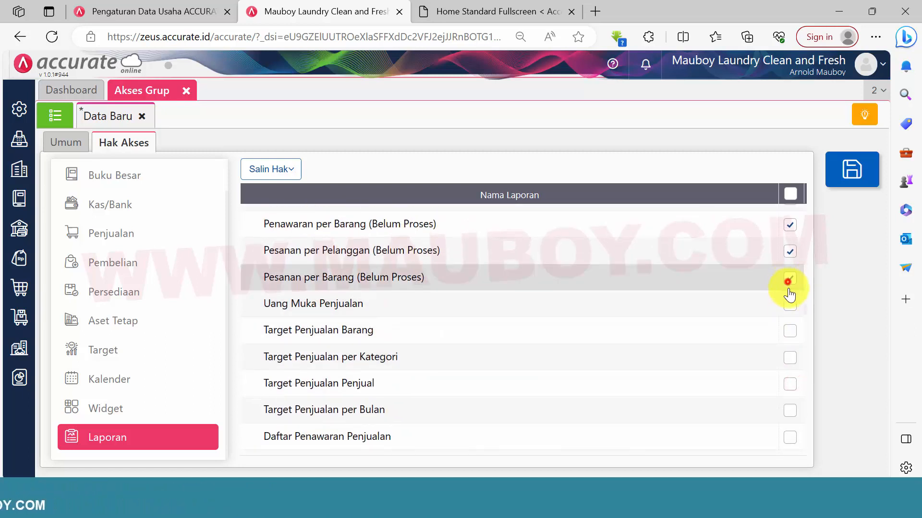
pyautogui.click(789, 304)
pyautogui.click(790, 332)
pyautogui.click(791, 360)
pyautogui.scroll(-3, 790, 358)
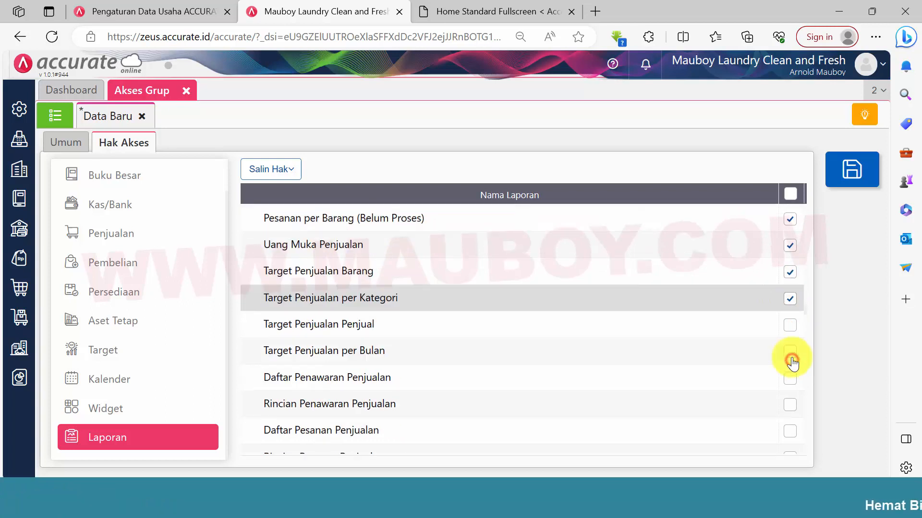
pyautogui.click(790, 272)
pyautogui.click(790, 298)
pyautogui.click(790, 328)
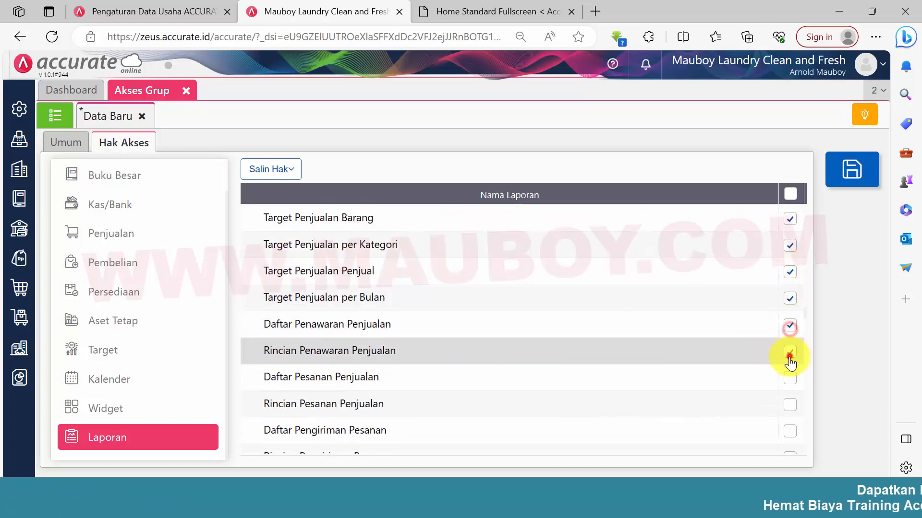
pyautogui.click(790, 352)
pyautogui.scroll(-3, 789, 356)
pyautogui.click(790, 345)
pyautogui.click(790, 315)
pyautogui.click(790, 291)
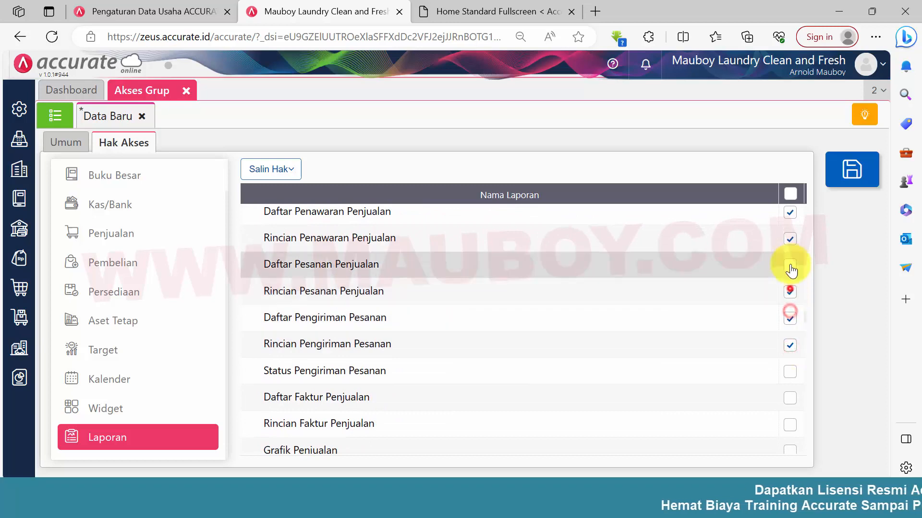
pyautogui.click(790, 265)
pyautogui.scroll(-3, 788, 323)
pyautogui.click(789, 260)
pyautogui.click(790, 286)
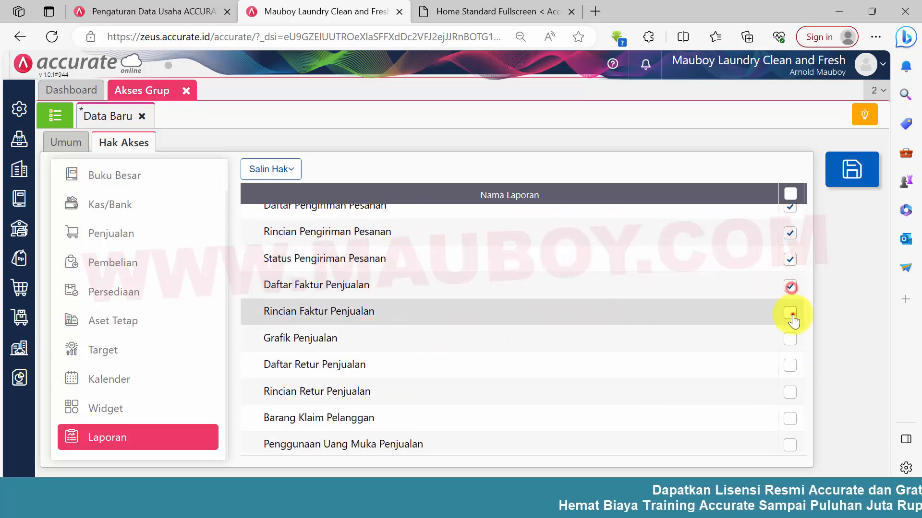
pyautogui.click(790, 313)
# Allow the price/discount adjustment and POS receipt reports, then save the group
pyautogui.scroll(-5, 791, 344)
pyautogui.scroll(-4, 792, 346)
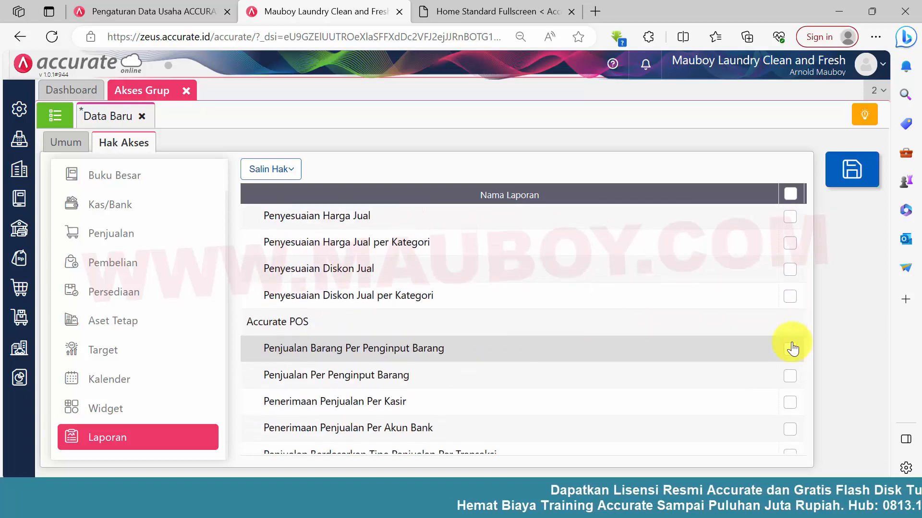
pyautogui.click(790, 292)
pyautogui.click(790, 267)
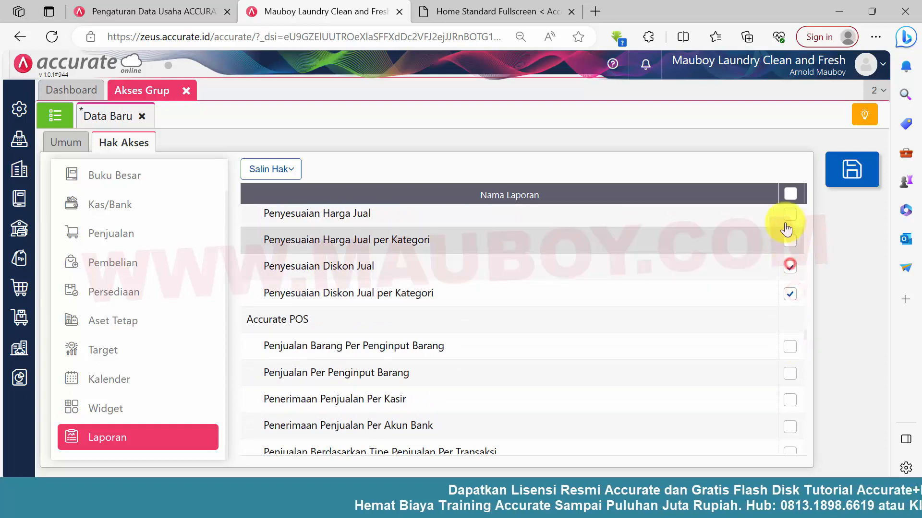
pyautogui.click(790, 214)
pyautogui.click(789, 346)
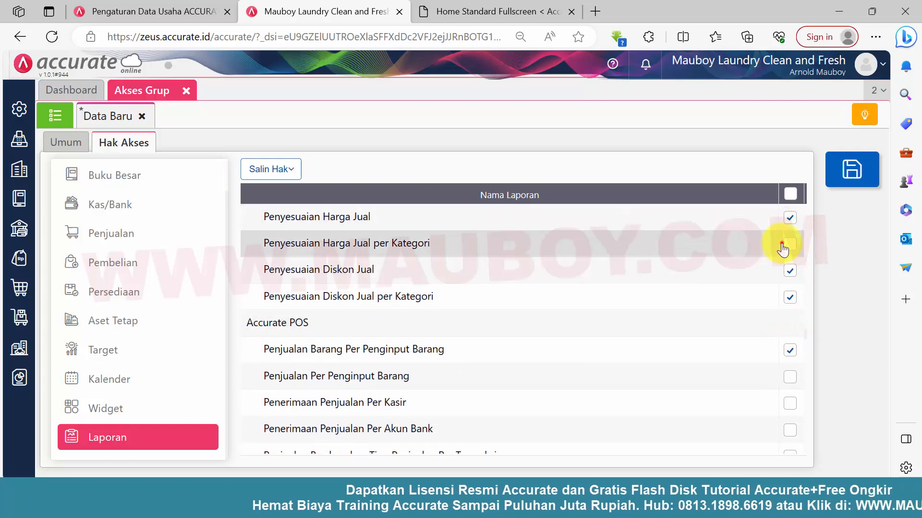
pyautogui.click(789, 244)
pyautogui.scroll(-4, 792, 294)
pyautogui.click(789, 280)
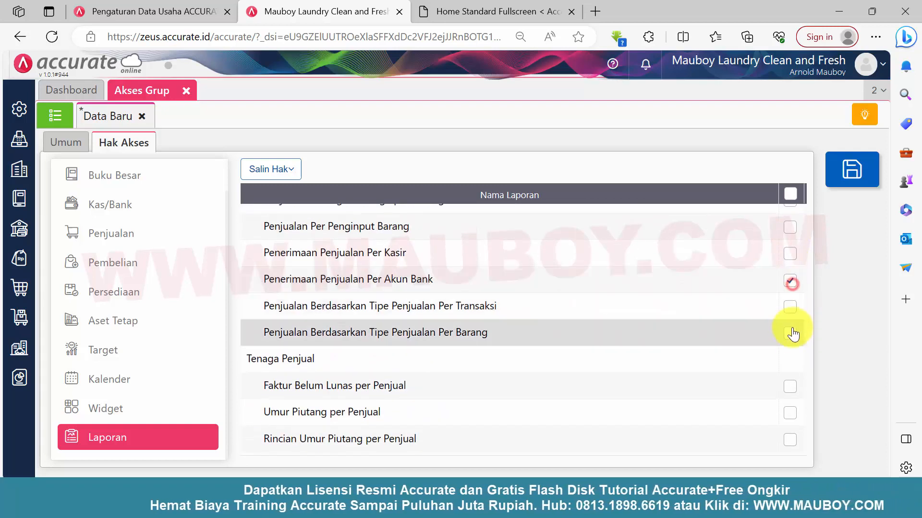
pyautogui.click(790, 333)
pyautogui.click(789, 254)
pyautogui.click(790, 226)
pyautogui.scroll(3, 785, 232)
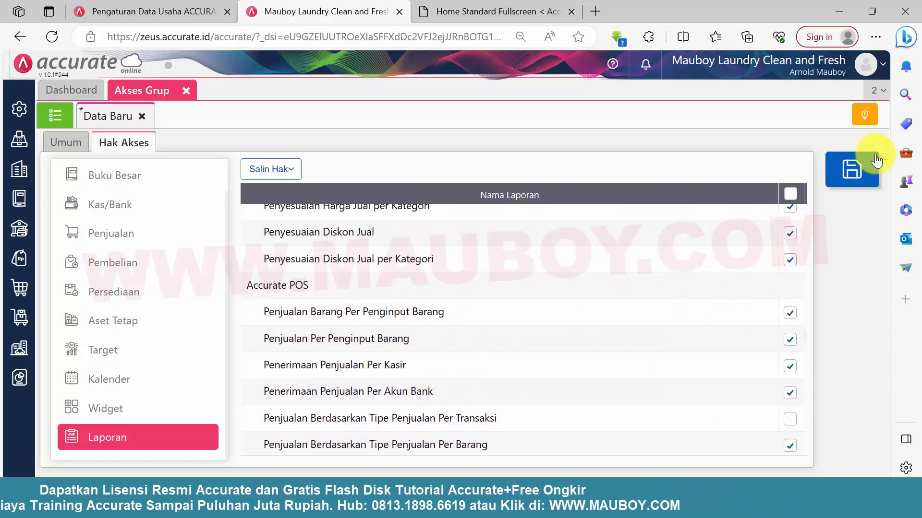
pyautogui.click(852, 169)
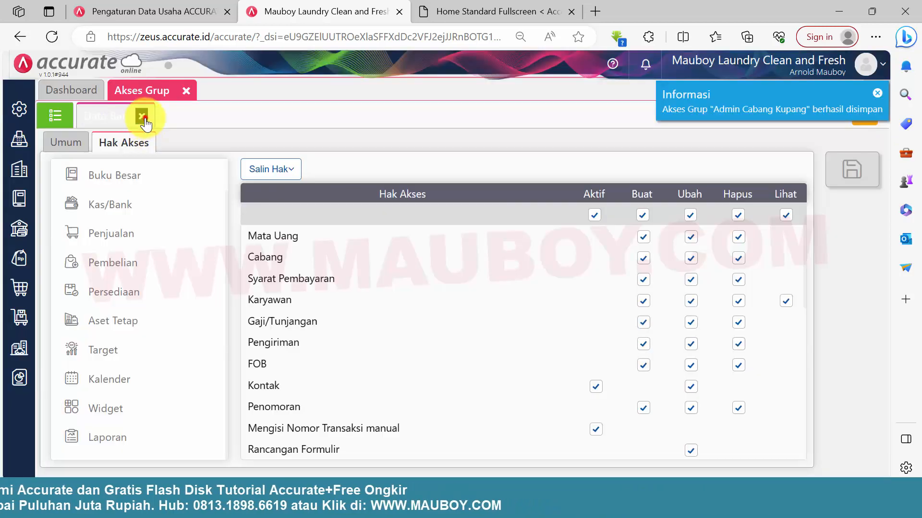
# Close the saved Admin Cabang Kupang group form to return to Akses Grup
pyautogui.click(142, 117)
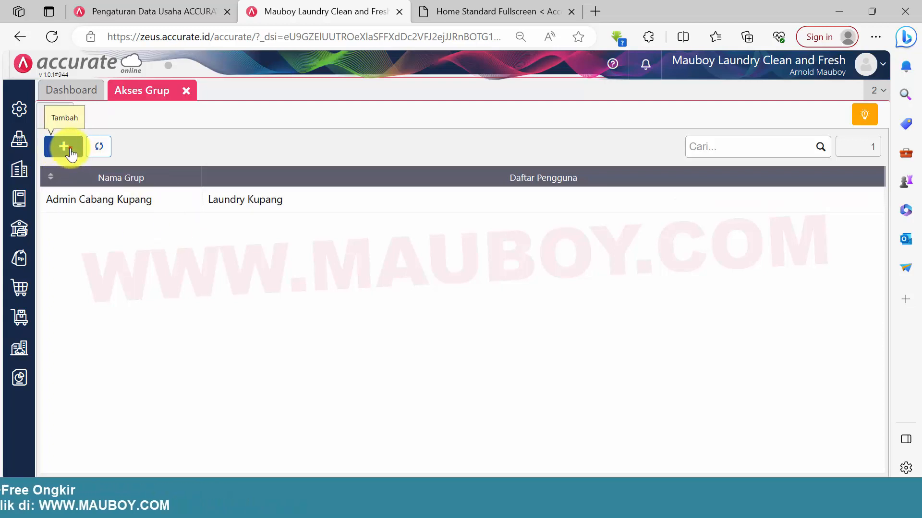
pyautogui.click(261, 172)
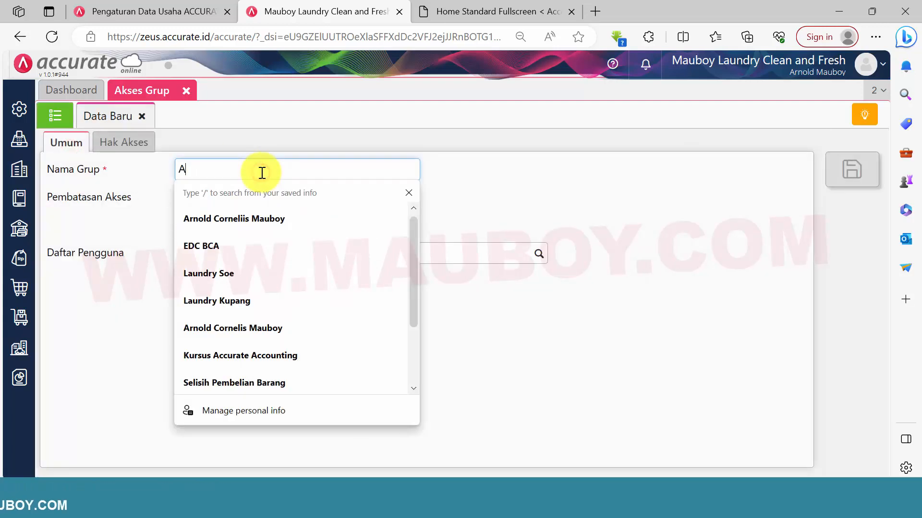
pyautogui.write('Admin C')
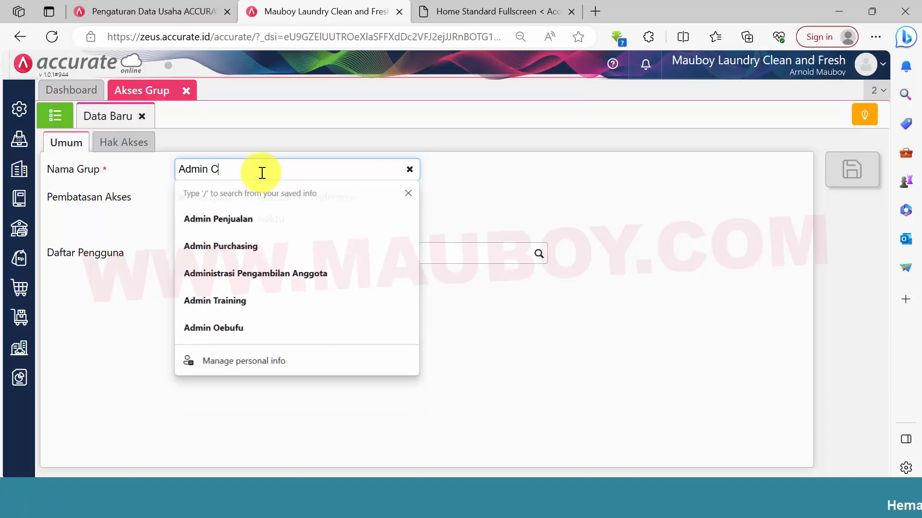
pyautogui.write('abang Soe')
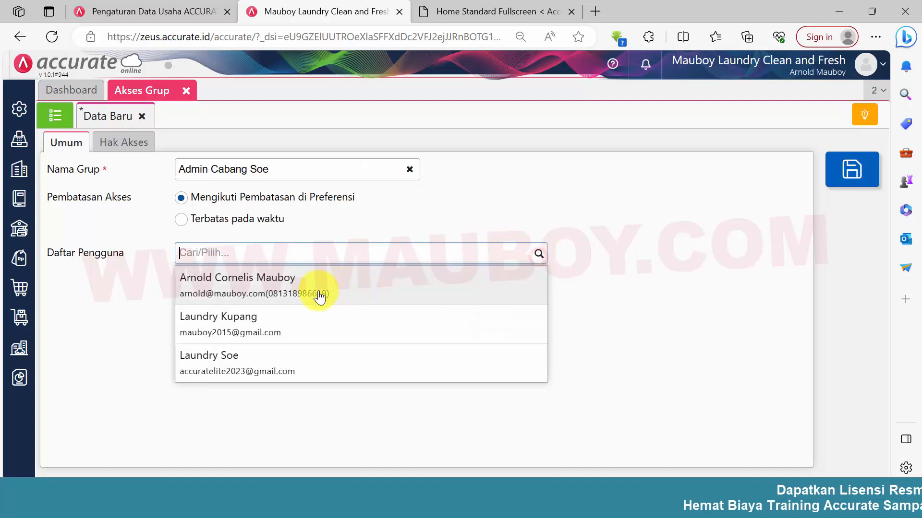
pyautogui.click(263, 372)
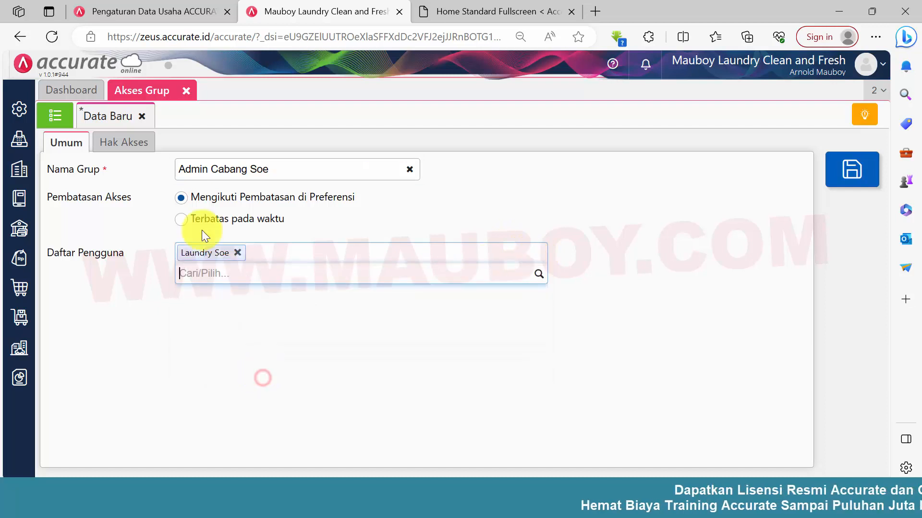
pyautogui.click(126, 143)
pyautogui.click(273, 170)
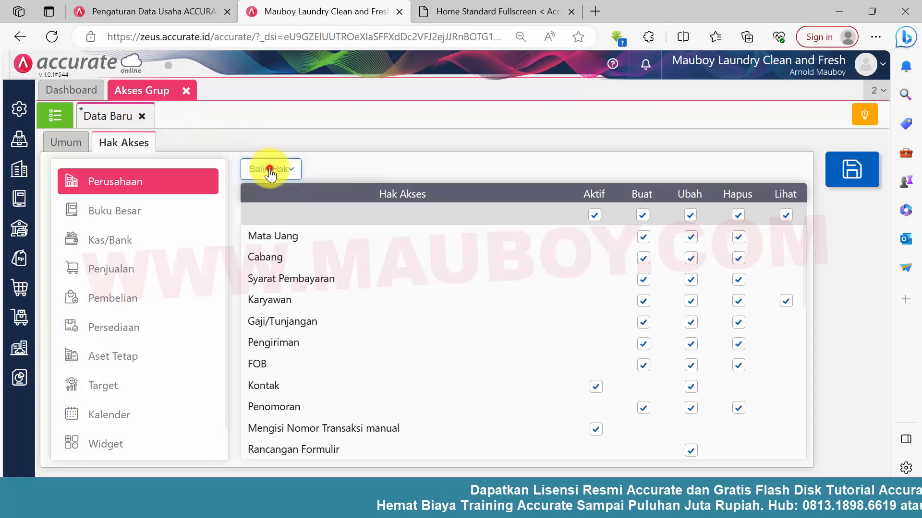
pyautogui.click(141, 116)
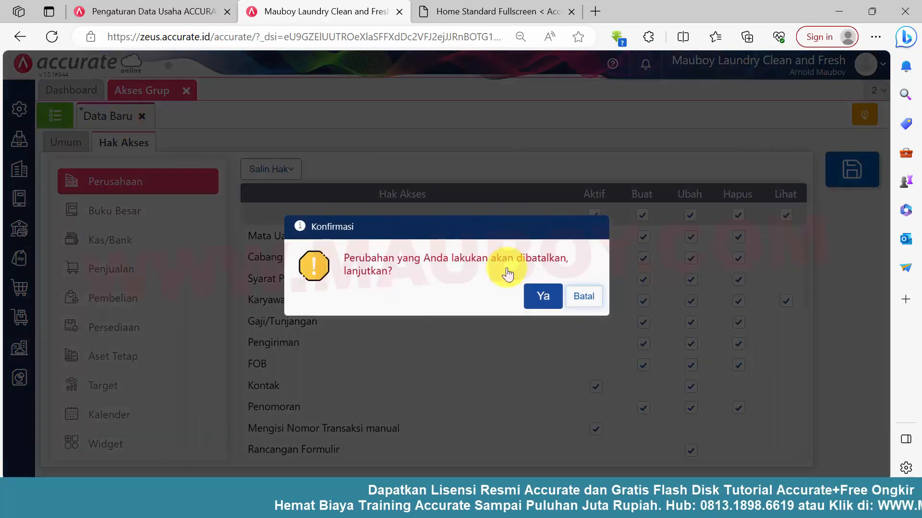
pyautogui.click(541, 300)
pyautogui.click(99, 146)
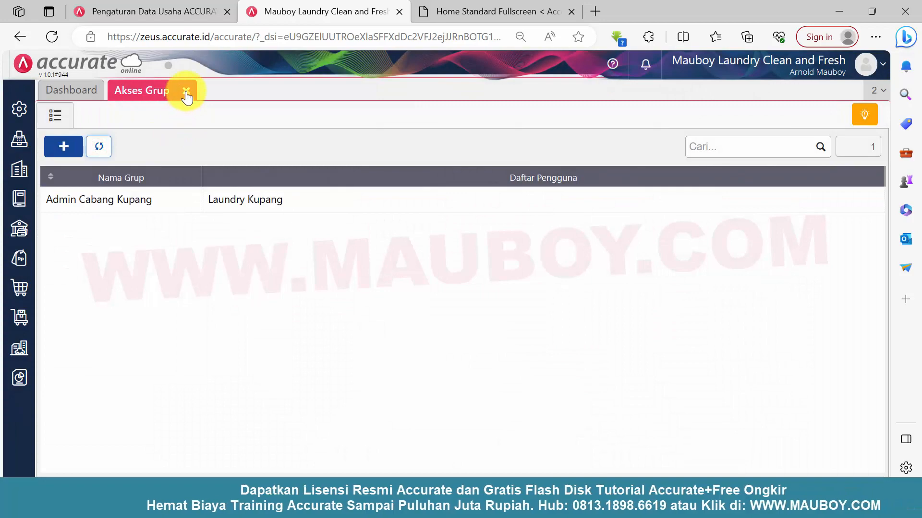
# Open a new access group form from Pengaturan > Akses Grup
pyautogui.click(187, 91)
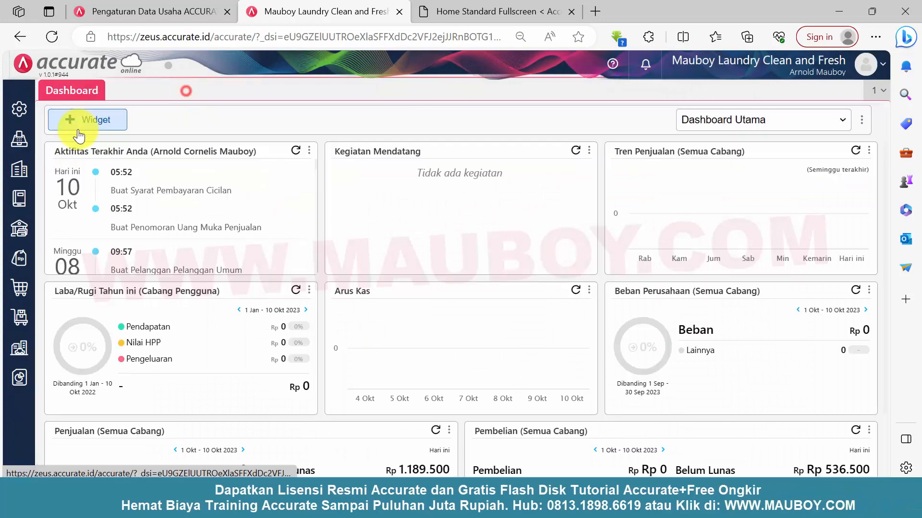
pyautogui.click(19, 177)
pyautogui.click(19, 109)
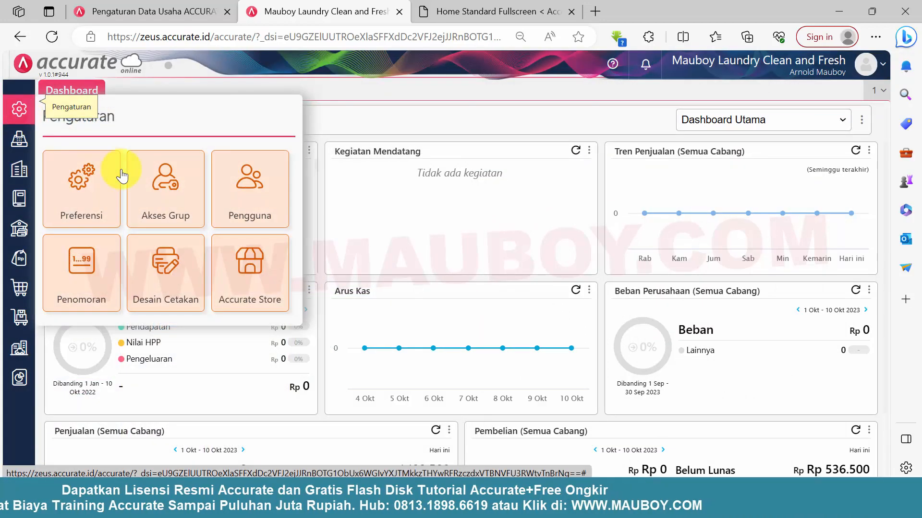
pyautogui.click(160, 181)
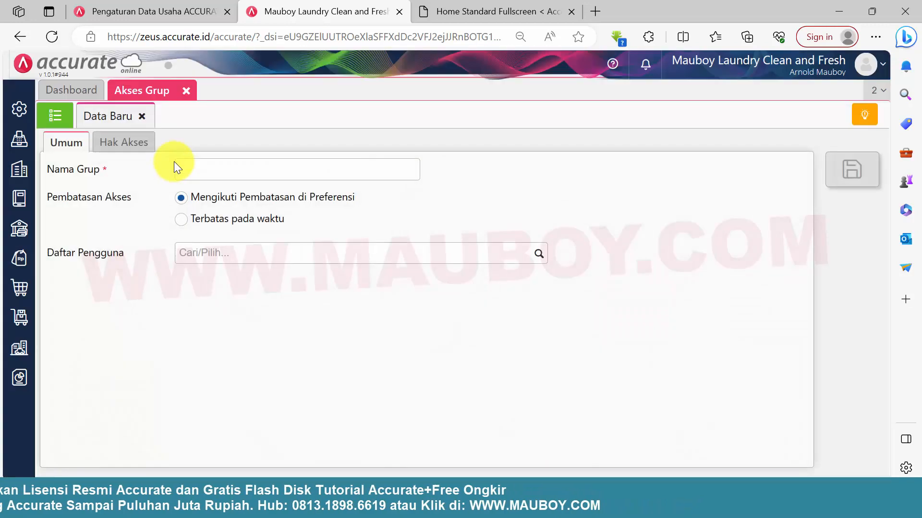
# Name the group 'Admin Cabang Soe', add user Laundry Soe, and show its Hak Akses
pyautogui.click(232, 178)
pyautogui.write('Admin Cabang Soe')
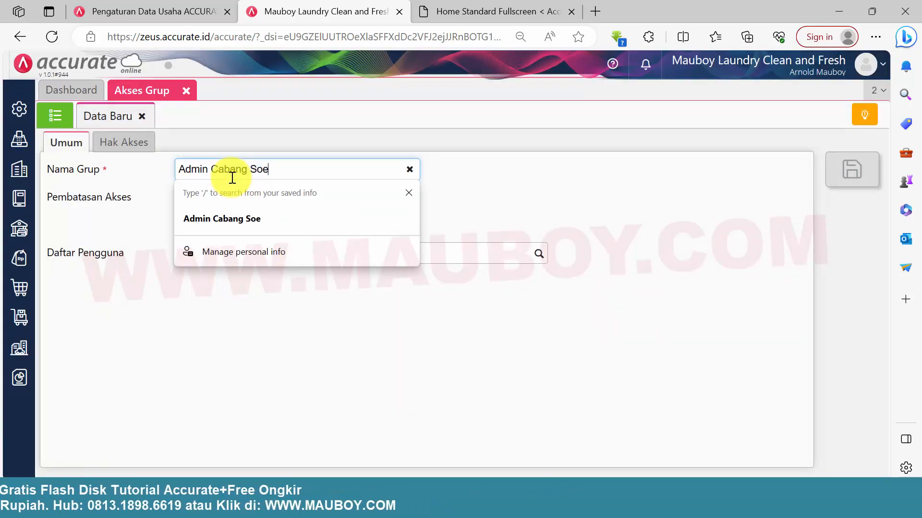
pyautogui.press('Tab')
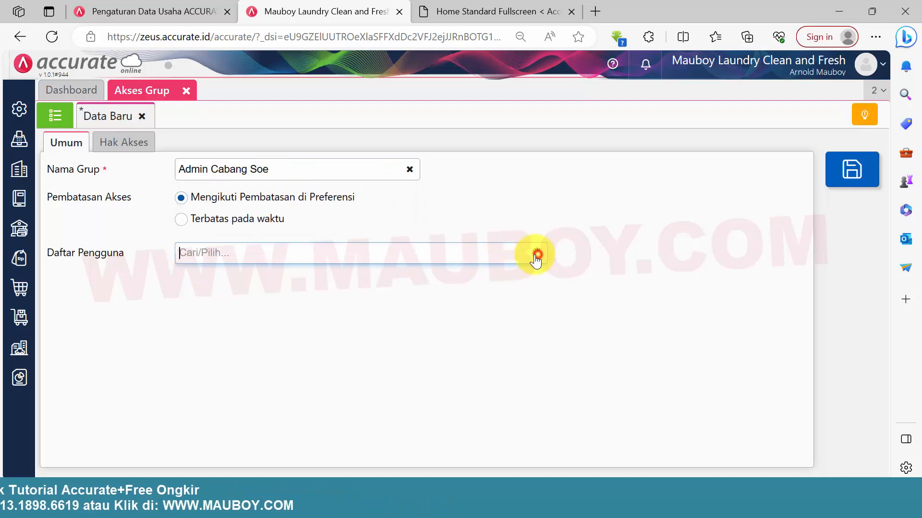
pyautogui.click(536, 254)
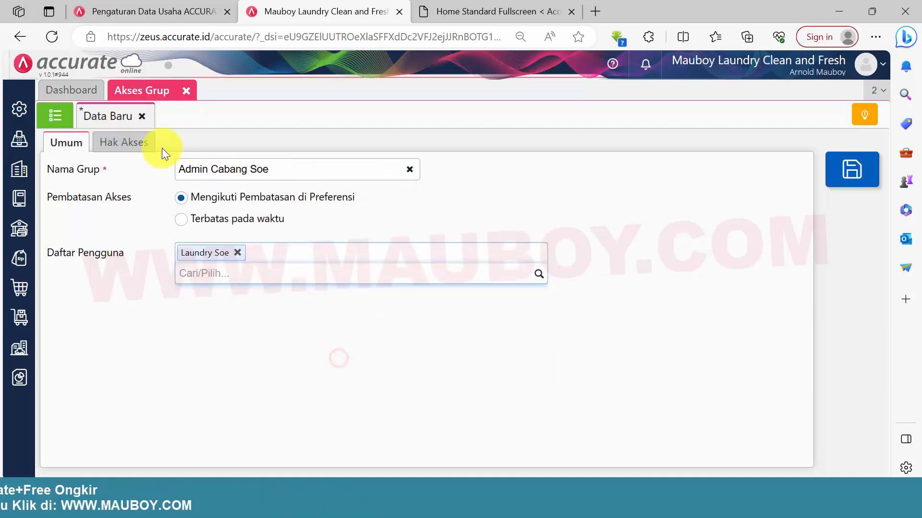
pyautogui.click(121, 144)
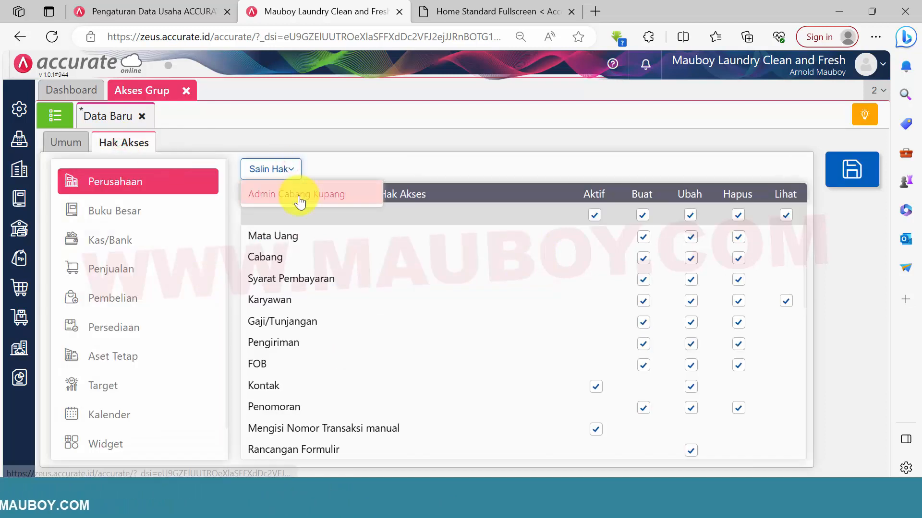
# Copy Admin Cabang Kupang's rights into Admin Cabang Soe, review Kas/Bank, Penjualan, Pembelian, Persediaan, and close
pyautogui.click(297, 194)
pyautogui.click(547, 295)
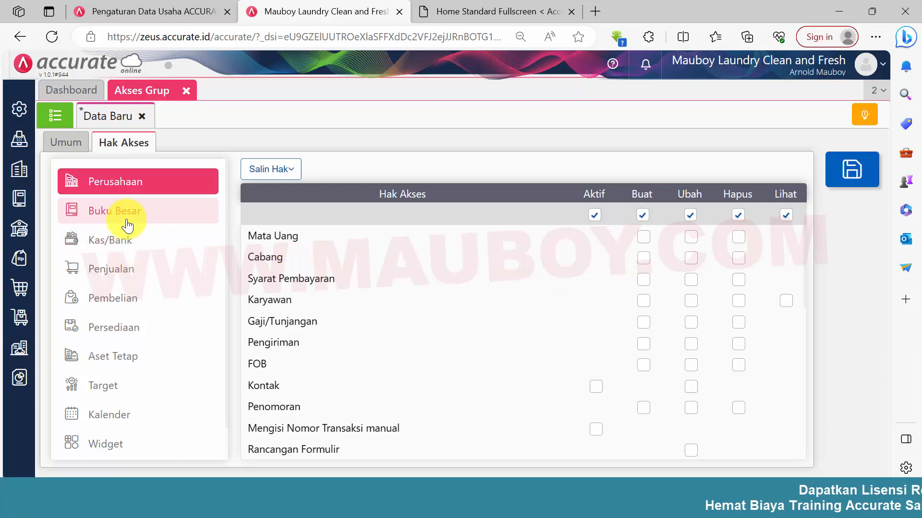
pyautogui.click(119, 241)
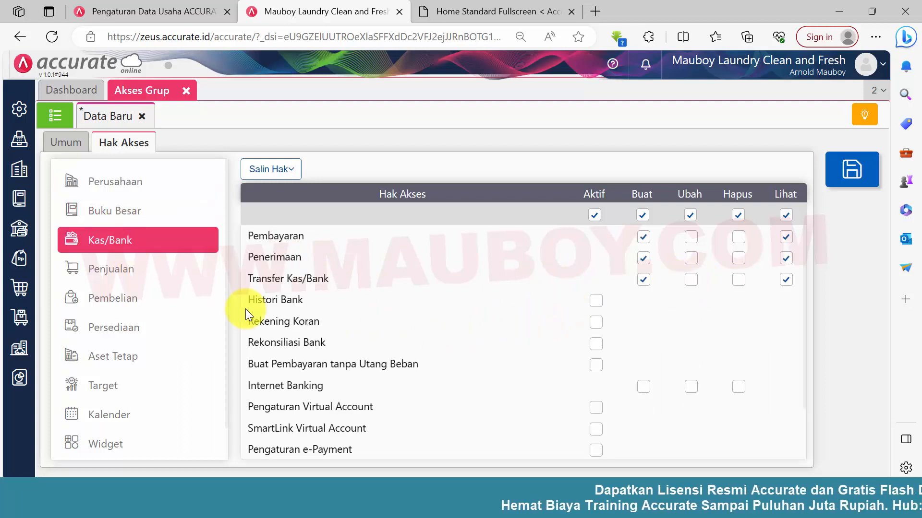
pyautogui.click(130, 272)
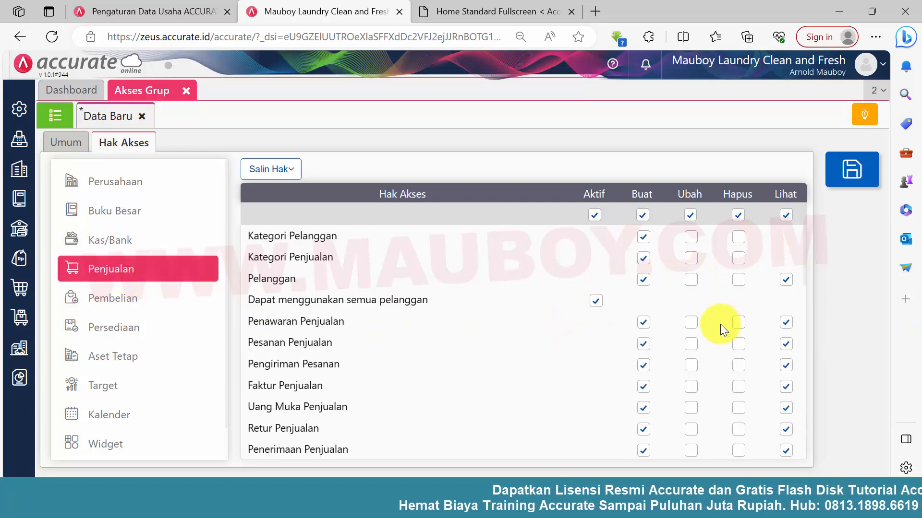
pyautogui.click(101, 301)
pyautogui.click(110, 324)
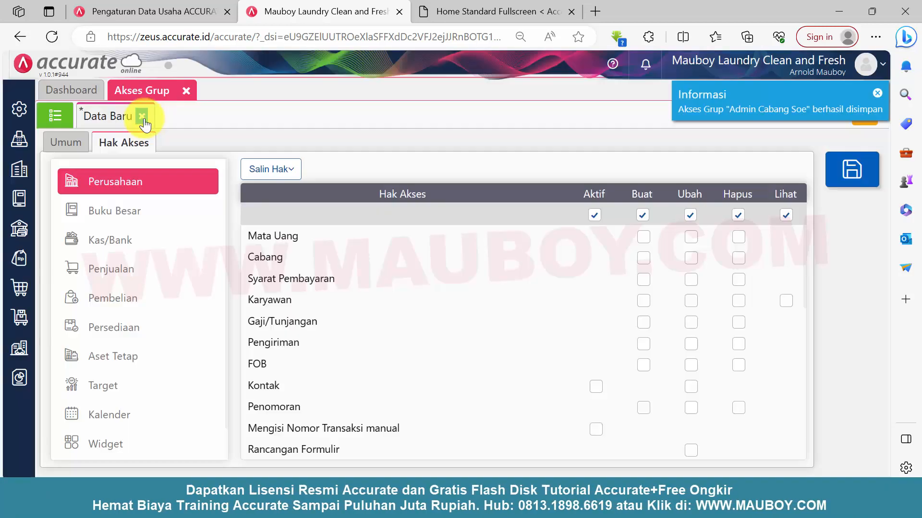
pyautogui.click(143, 118)
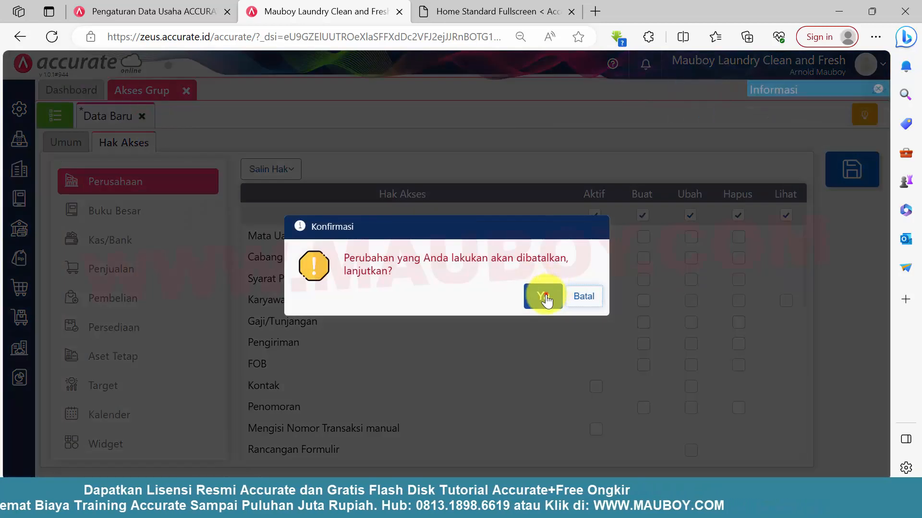
pyautogui.click(545, 298)
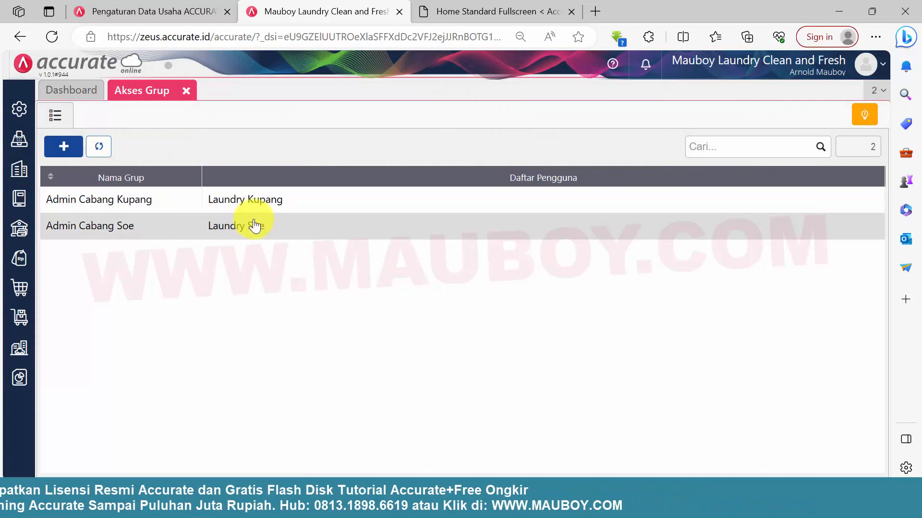
# Go from the access group list to the Pengguna list and open the Laundry Kupang user
pyautogui.click(186, 91)
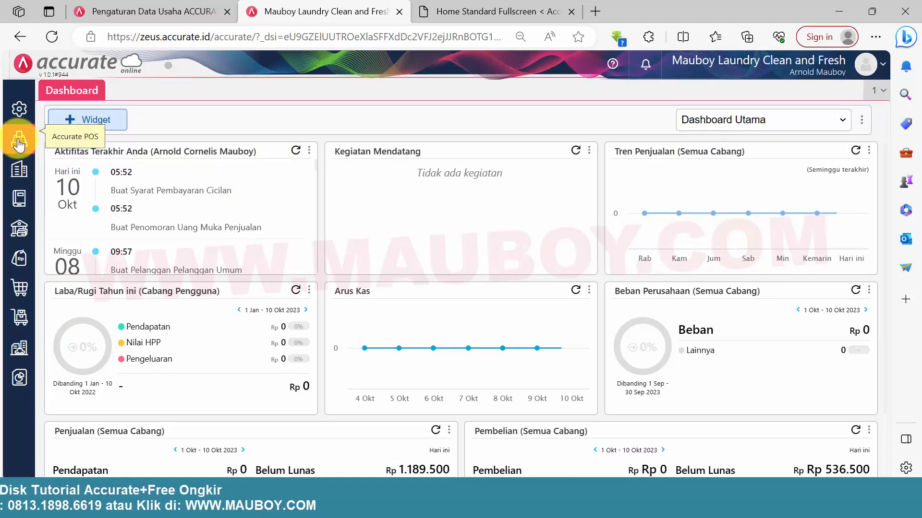
pyautogui.click(20, 109)
pyautogui.click(254, 195)
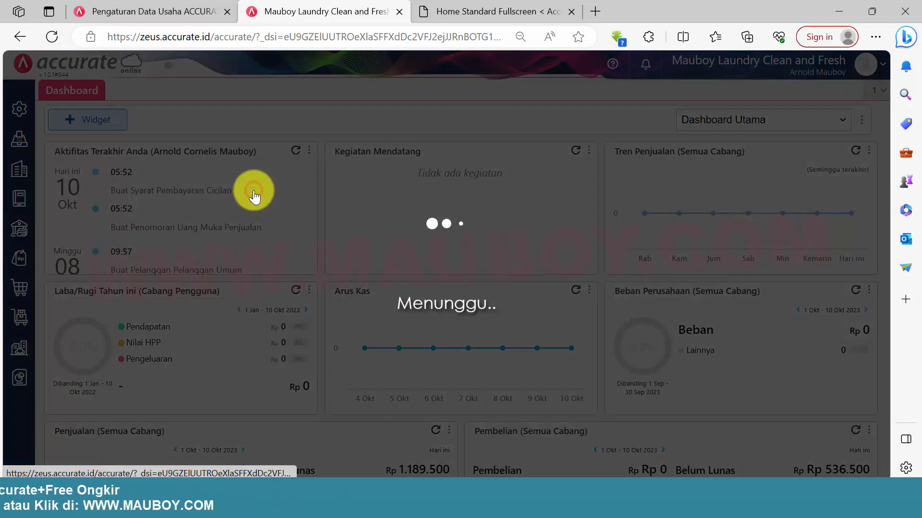
pyautogui.click(57, 119)
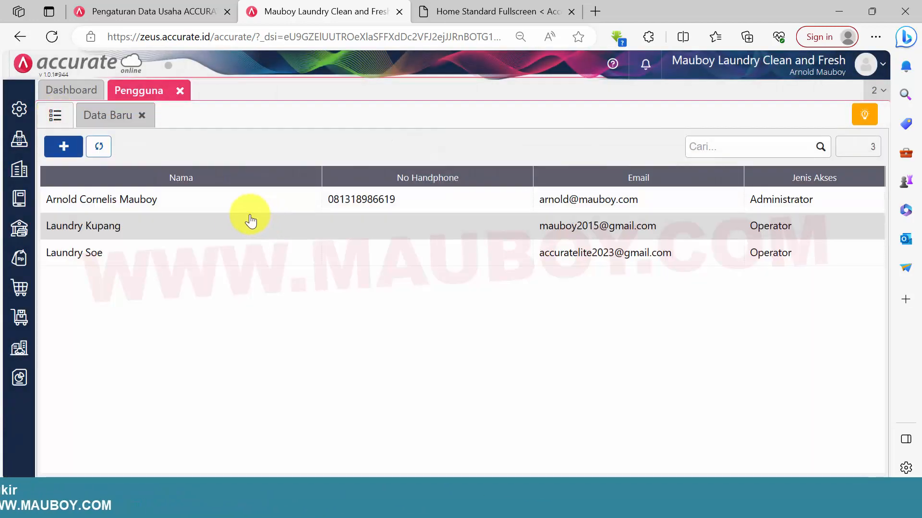
pyautogui.click(239, 228)
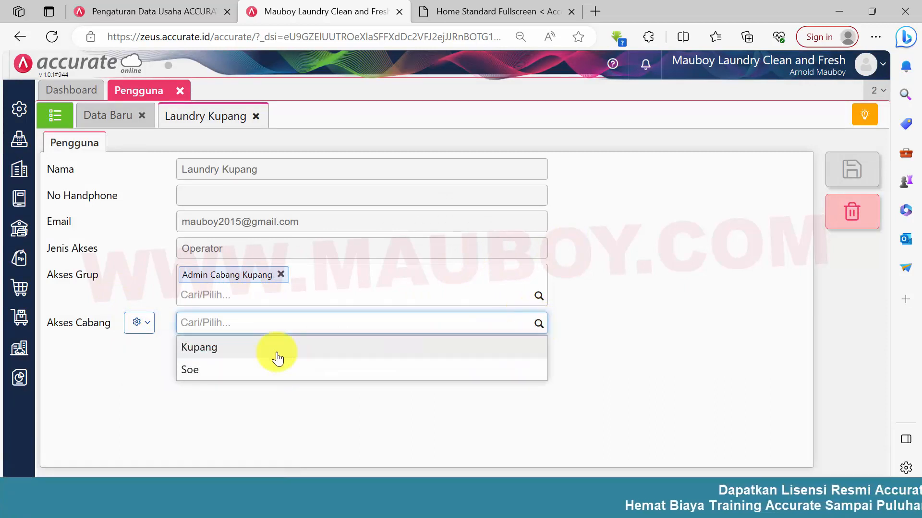
# Limit Laundry Kupang's branch access to Kupang only and save the user
pyautogui.click(277, 355)
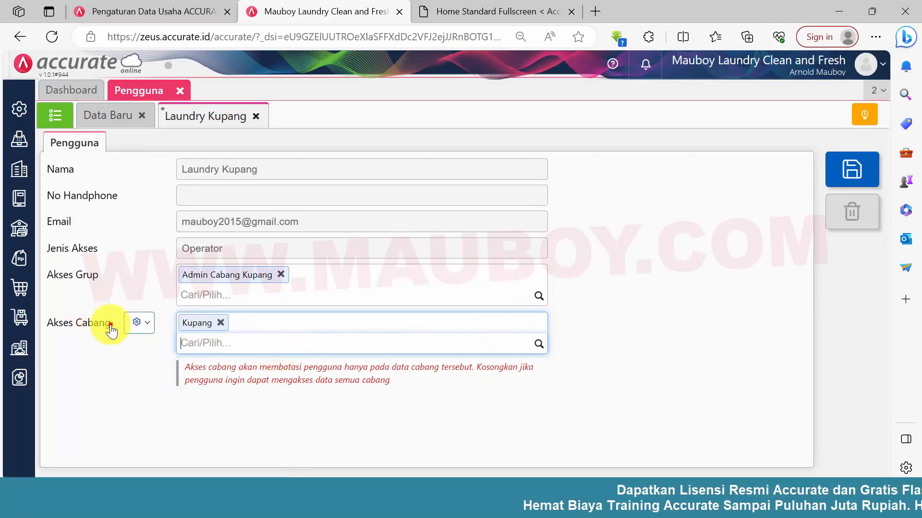
pyautogui.moveTo(109, 324); pyautogui.dragTo(62, 327)
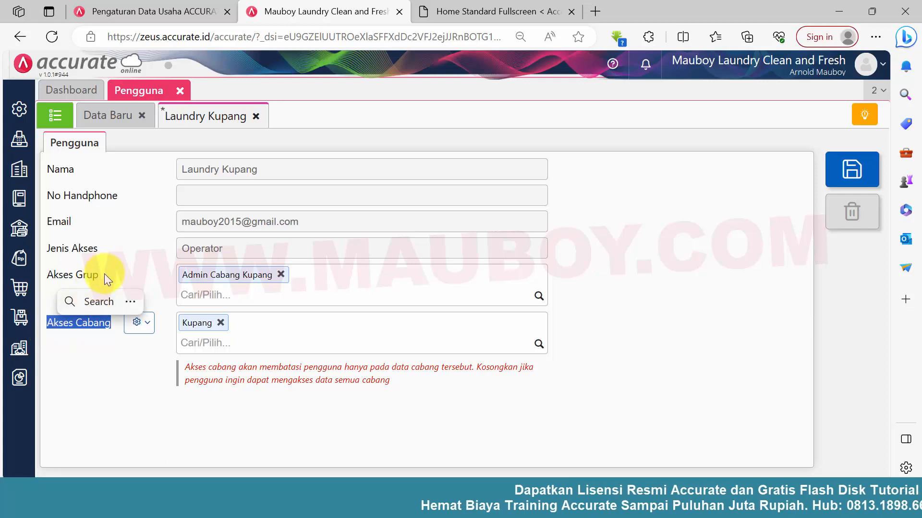
pyautogui.moveTo(105, 274); pyautogui.dragTo(71, 281)
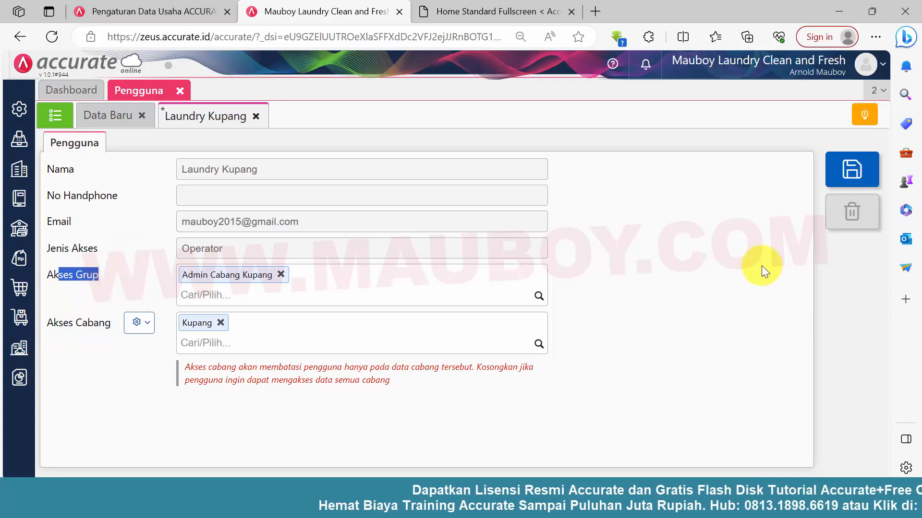
pyautogui.click(730, 257)
pyautogui.click(844, 177)
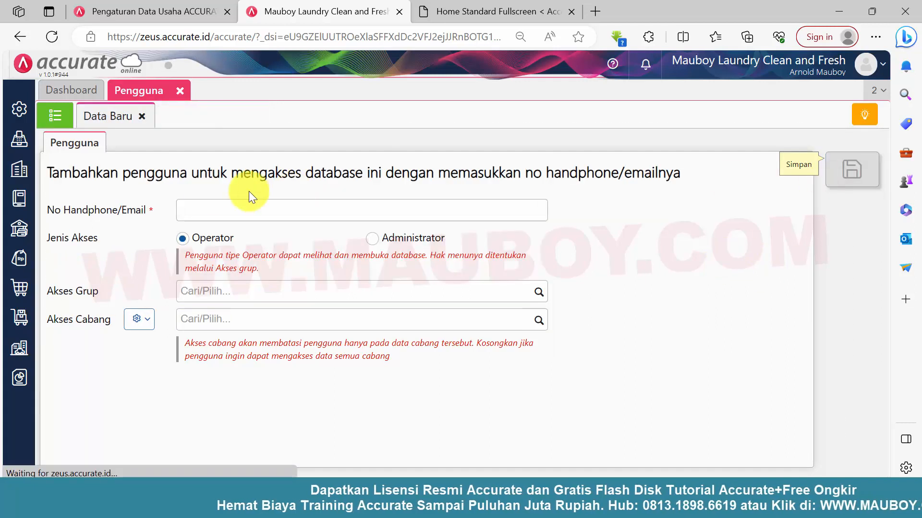
pyautogui.click(142, 117)
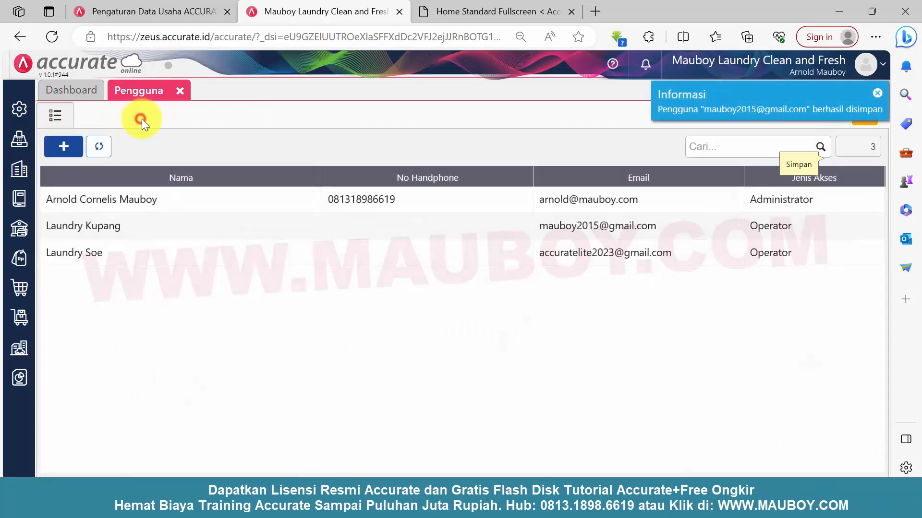
# Open the Laundry Soe user and set its Akses Cabang to the Soe branch only
pyautogui.click(144, 254)
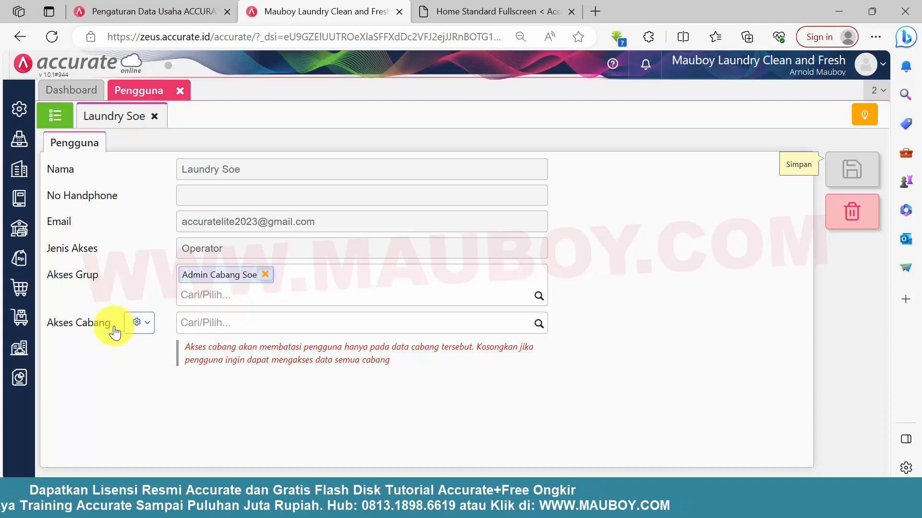
pyautogui.click(137, 323)
pyautogui.click(375, 389)
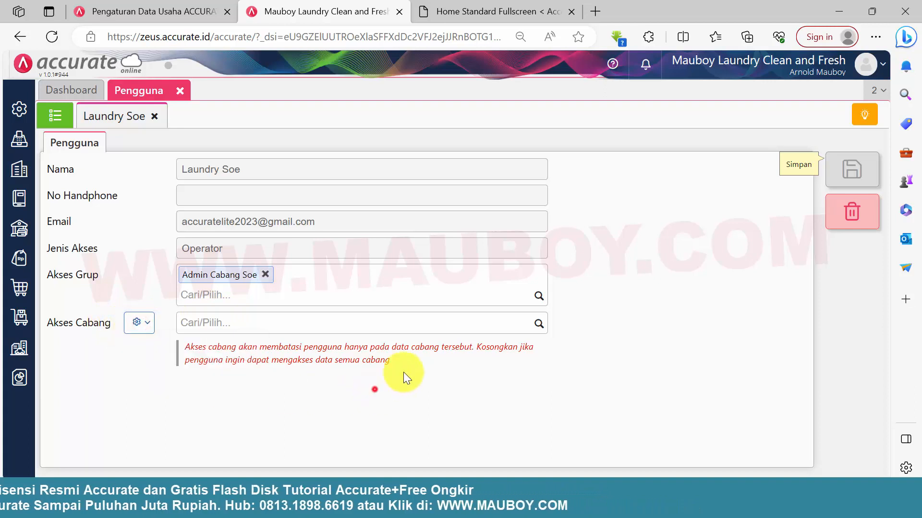
pyautogui.click(539, 323)
pyautogui.click(336, 373)
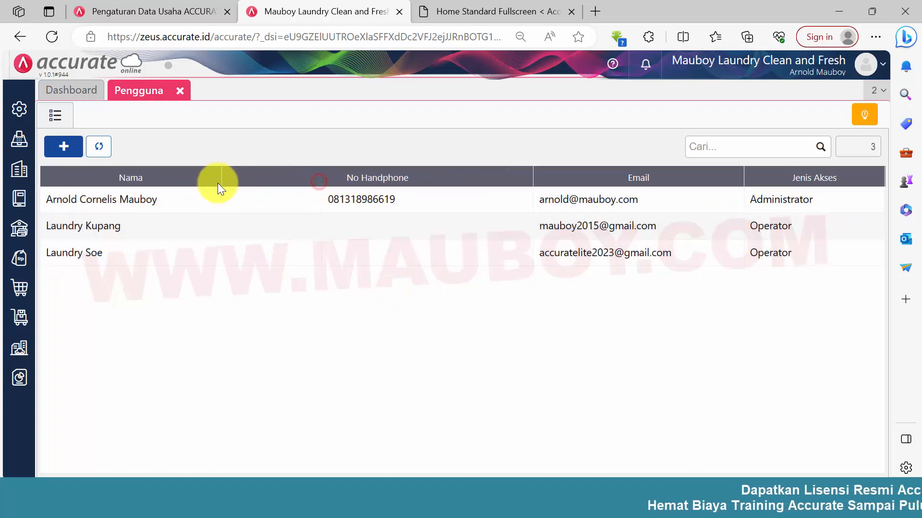
# Narrow the Nama and No Handphone columns of the Pengguna list so Email shows wider
pyautogui.moveTo(217, 183); pyautogui.dragTo(218, 183)
pyautogui.moveTo(432, 194); pyautogui.dragTo(382, 198)
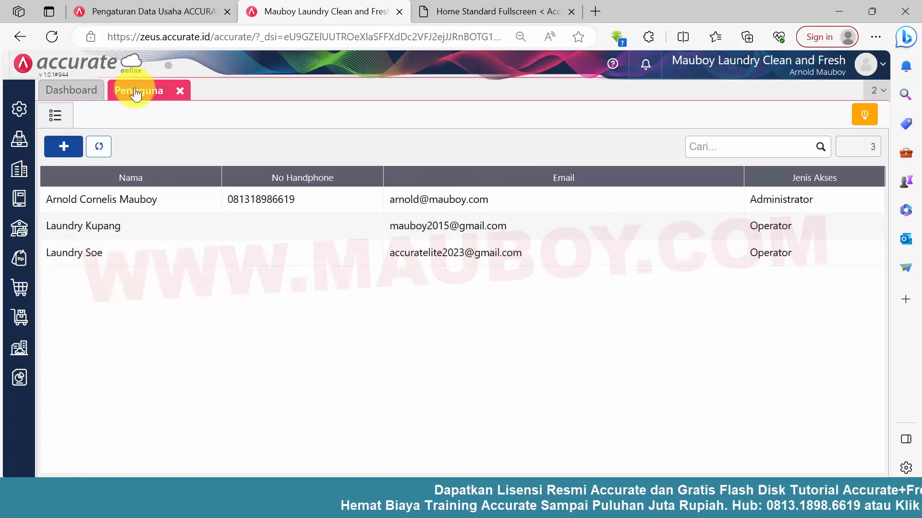
pyautogui.click(73, 148)
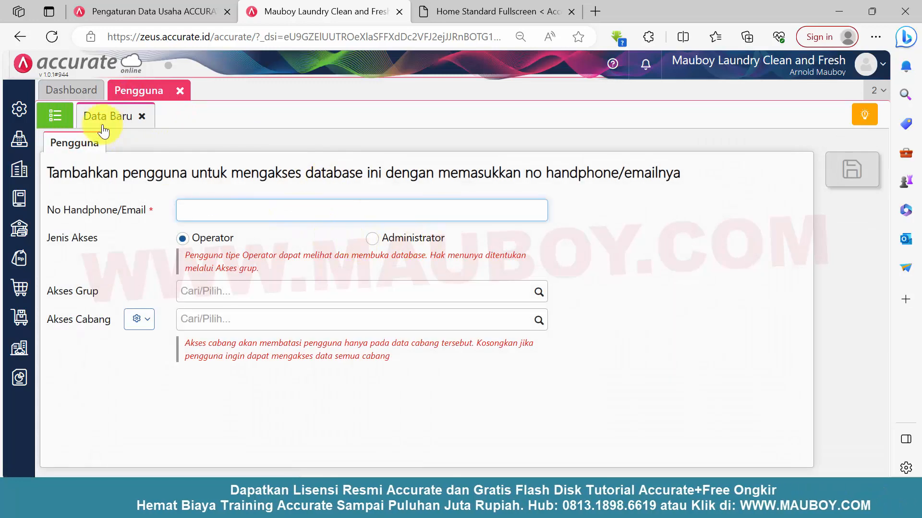
pyautogui.click(142, 118)
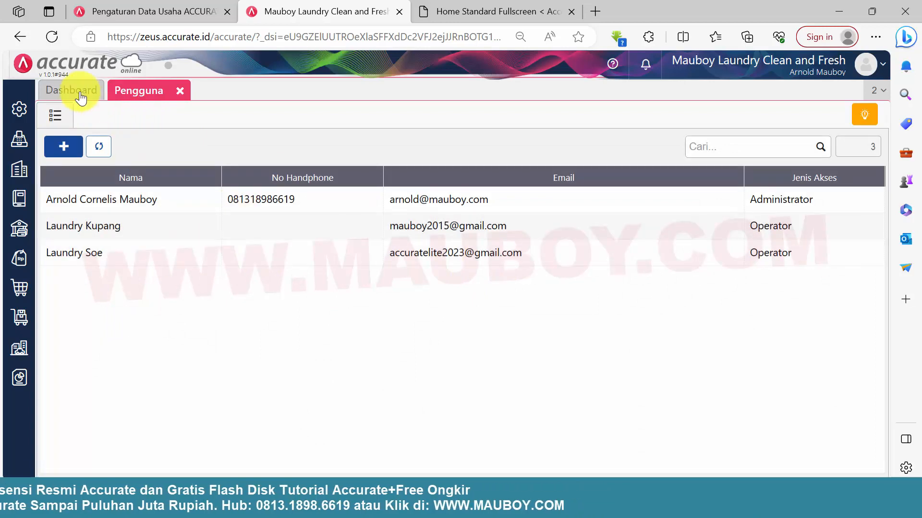
# Open the Akses Grup list under Pengaturan and open the Admin Cabang Soe group
pyautogui.click(19, 120)
pyautogui.click(145, 200)
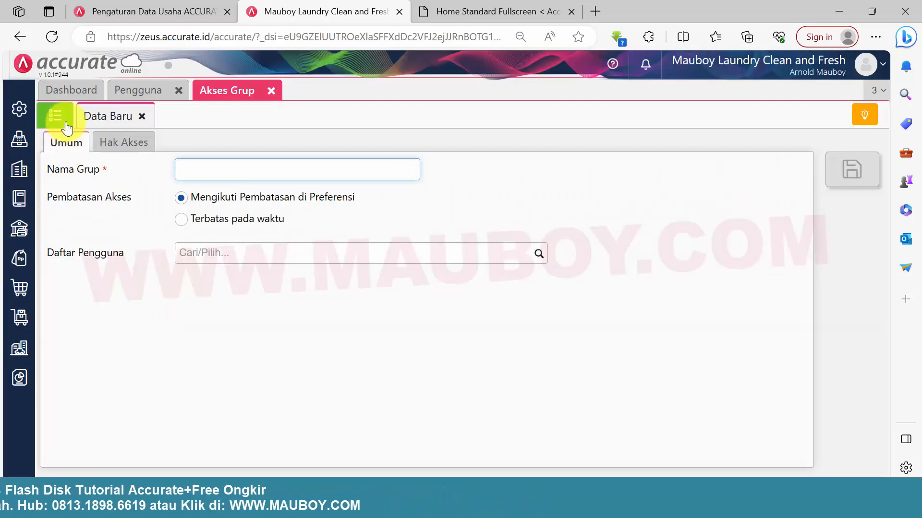
pyautogui.click(66, 123)
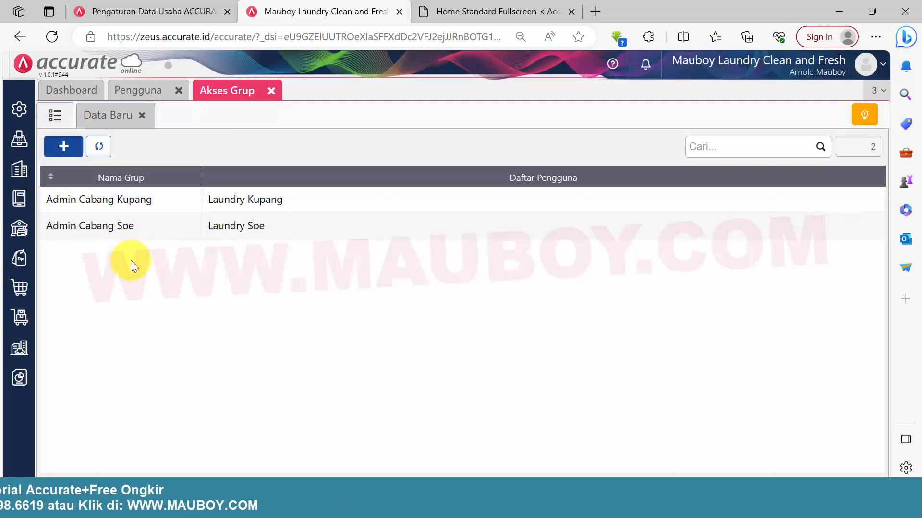
pyautogui.click(113, 124)
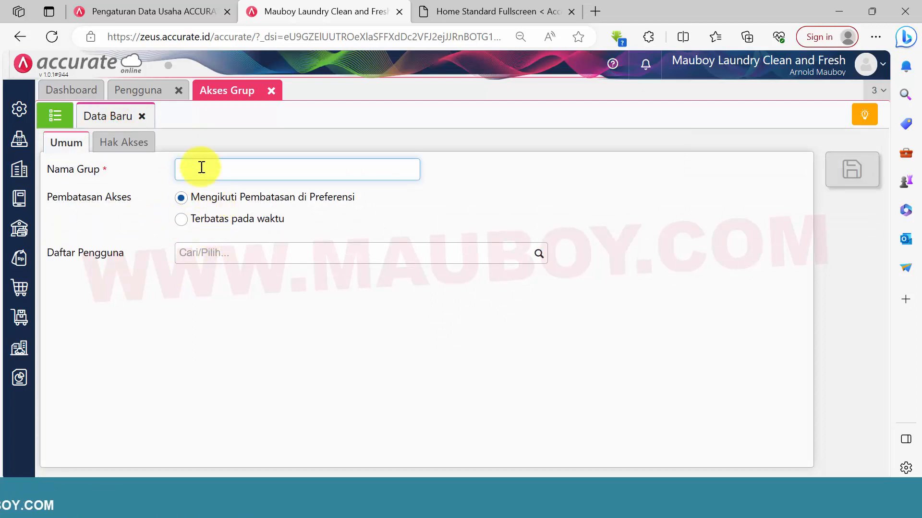
pyautogui.click(63, 122)
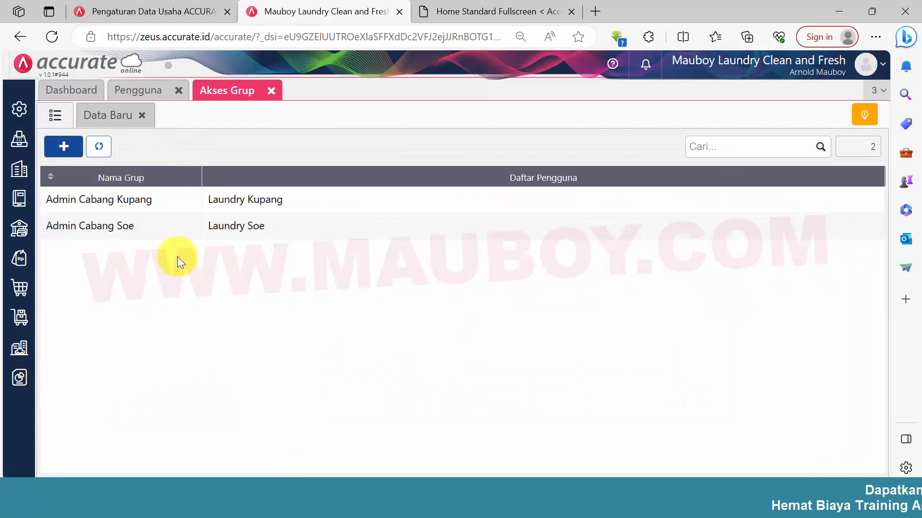
pyautogui.click(249, 226)
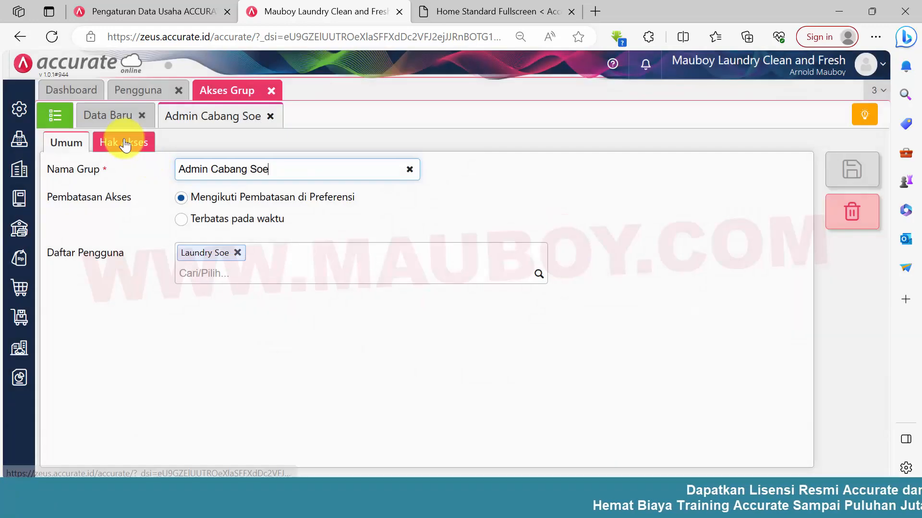
# On Admin Cabang Soe's Penjualan rights, toggle Penawaran Penjualan Ubah/Hapus and leave them unchecked
pyautogui.click(124, 143)
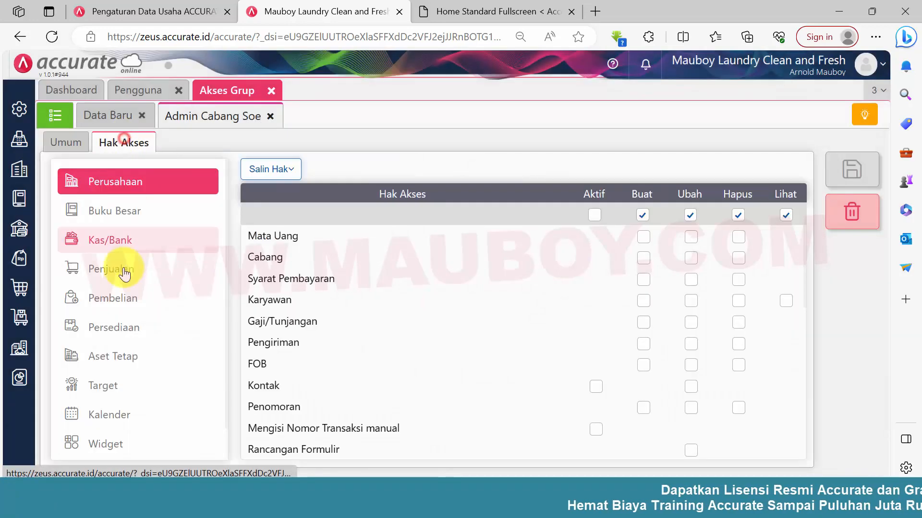
pyautogui.click(121, 277)
pyautogui.click(691, 323)
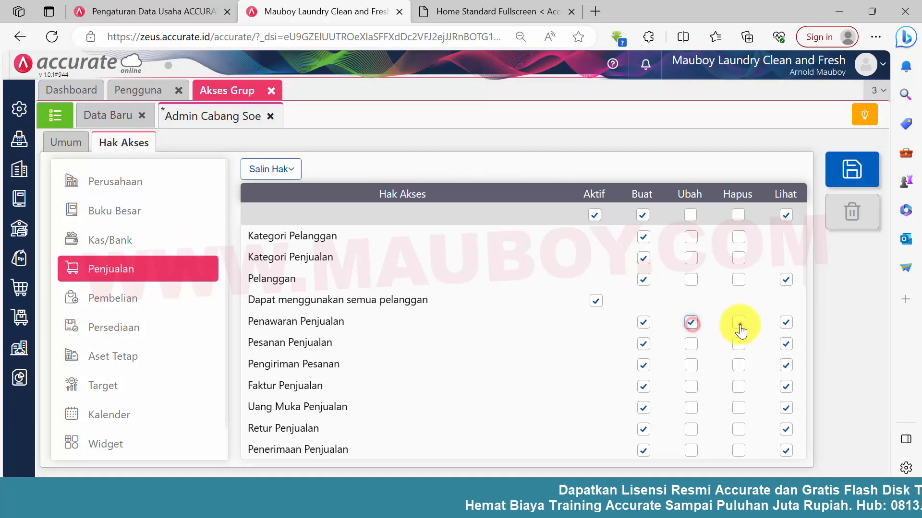
pyautogui.click(741, 323)
pyautogui.click(738, 341)
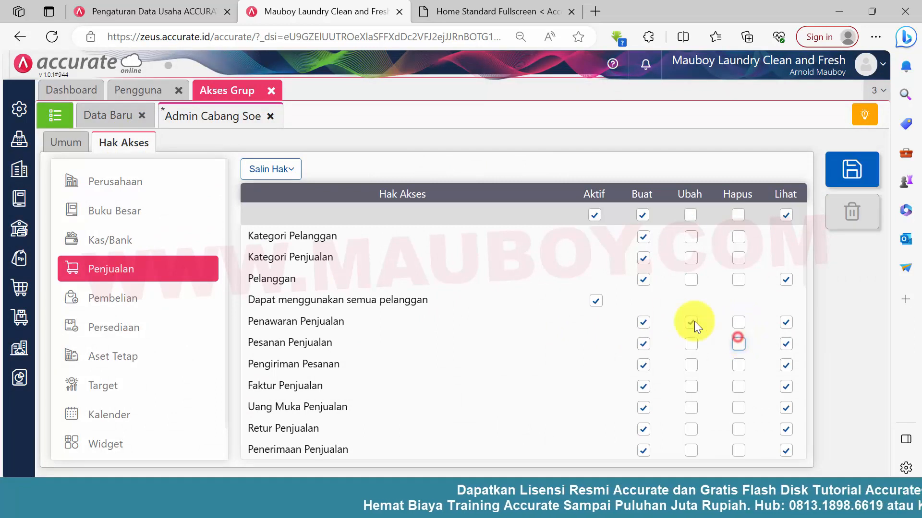
pyautogui.click(691, 323)
pyautogui.click(738, 322)
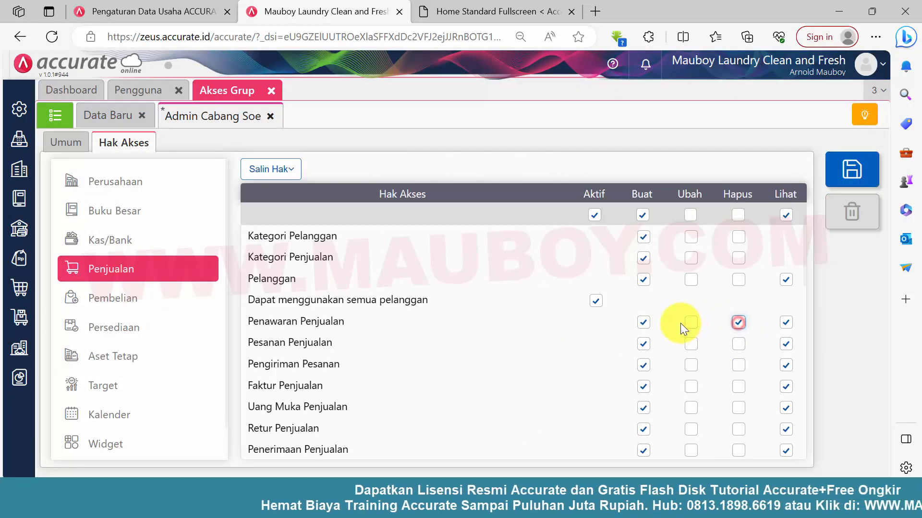
pyautogui.click(690, 323)
pyautogui.click(736, 323)
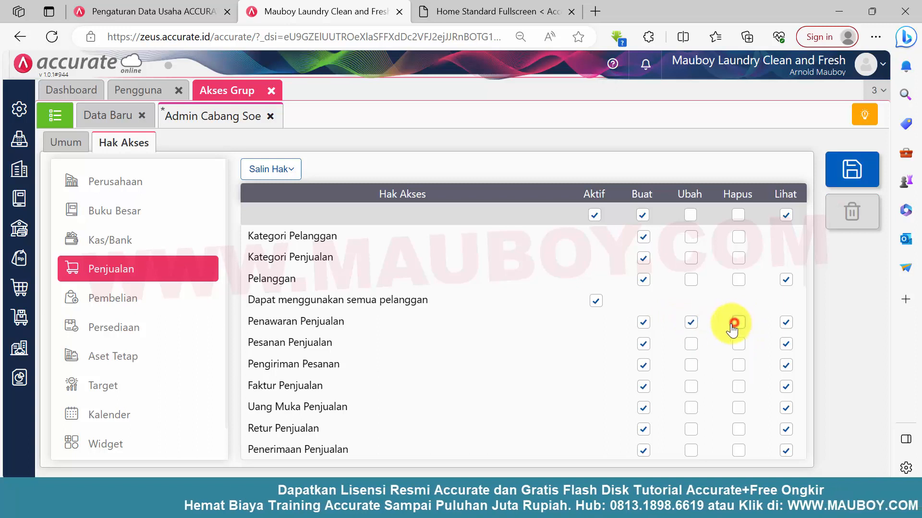
pyautogui.click(692, 324)
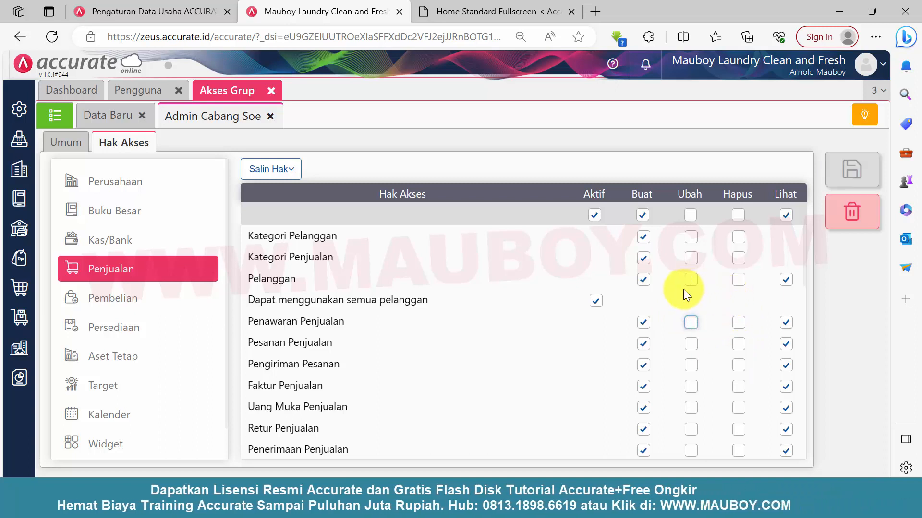
# Close the Admin Cabang Soe record and blank new-group form, then compare Pengguna with Akses Grup
pyautogui.click(269, 116)
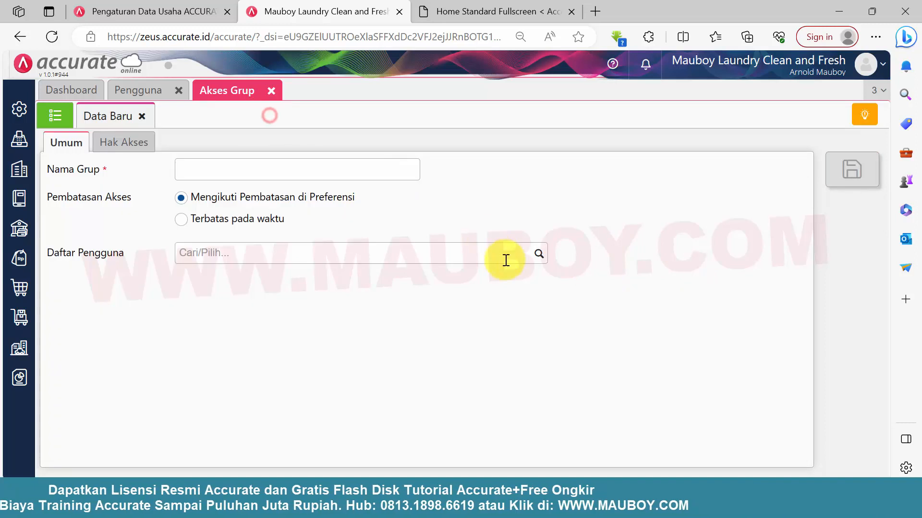
pyautogui.click(142, 117)
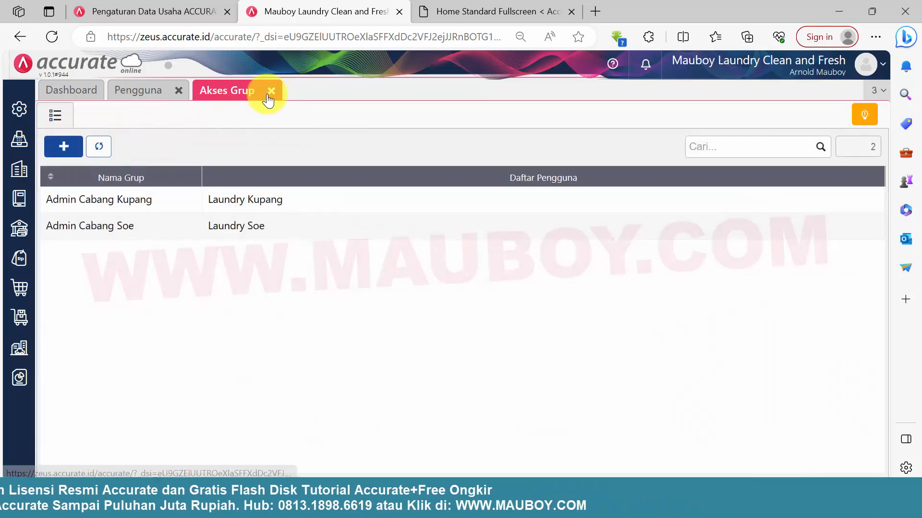
pyautogui.click(146, 96)
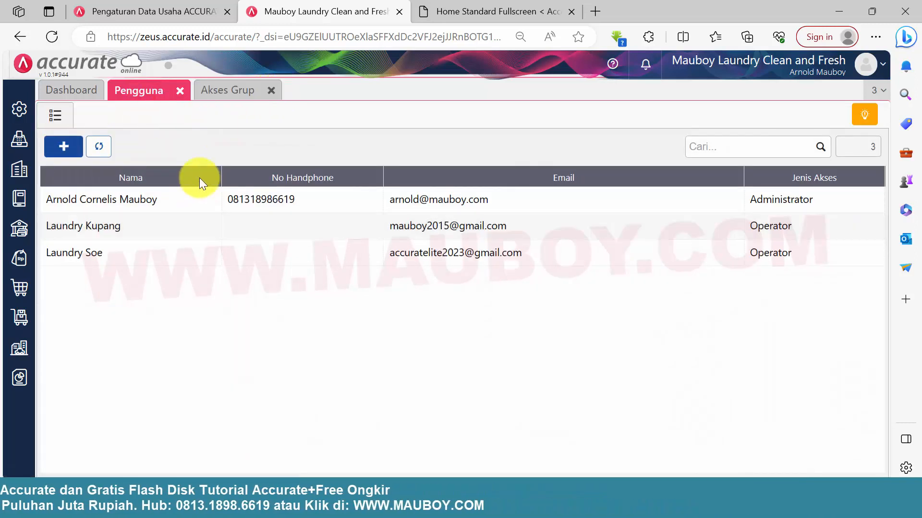
pyautogui.click(221, 96)
pyautogui.click(152, 95)
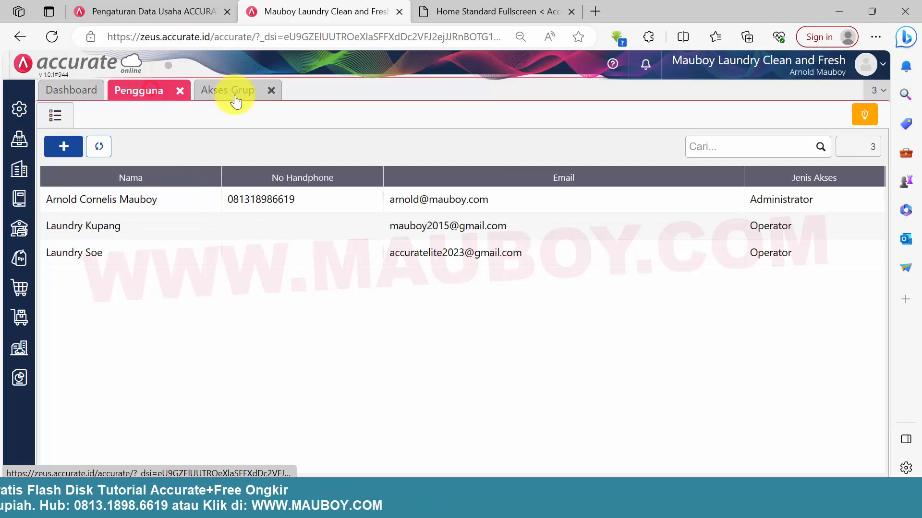
pyautogui.click(236, 101)
# Keep cross-checking users against their access groups, then close the Akses Grup page
pyautogui.click(162, 99)
pyautogui.click(227, 100)
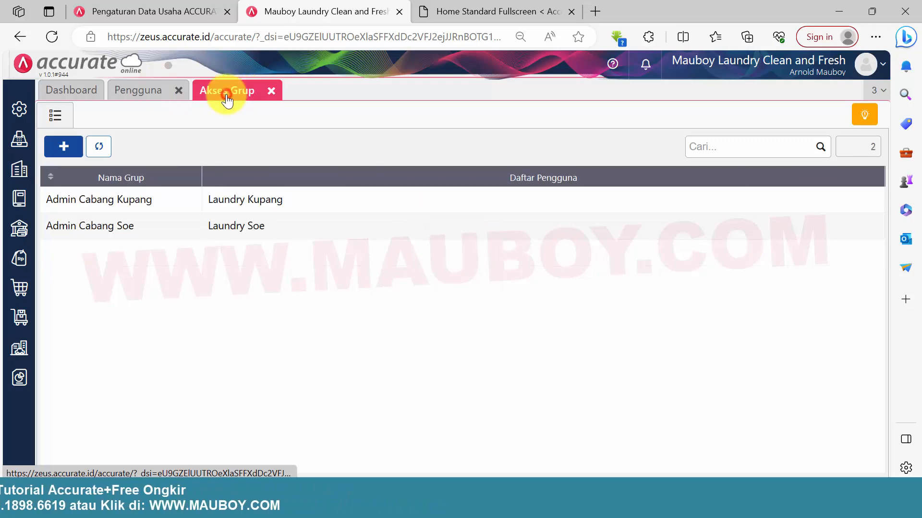
pyautogui.click(142, 99)
pyautogui.click(222, 102)
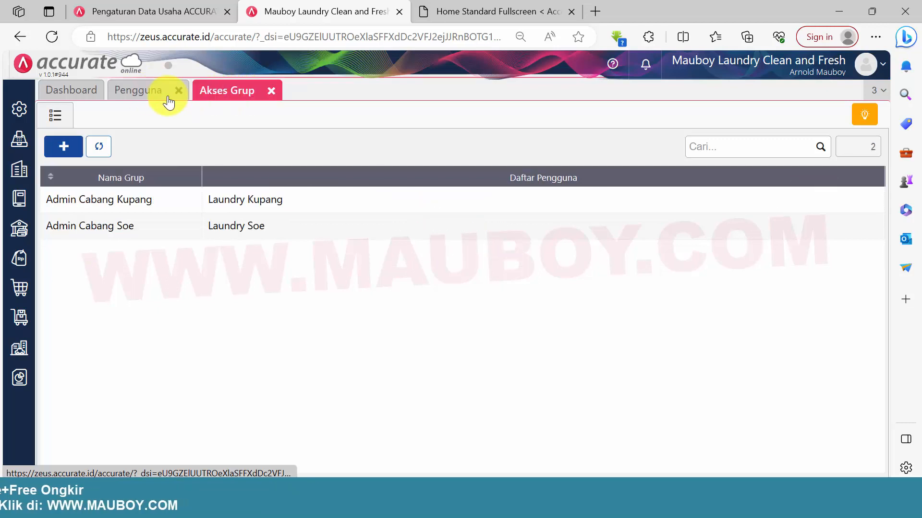
pyautogui.click(151, 97)
pyautogui.click(220, 101)
pyautogui.click(153, 100)
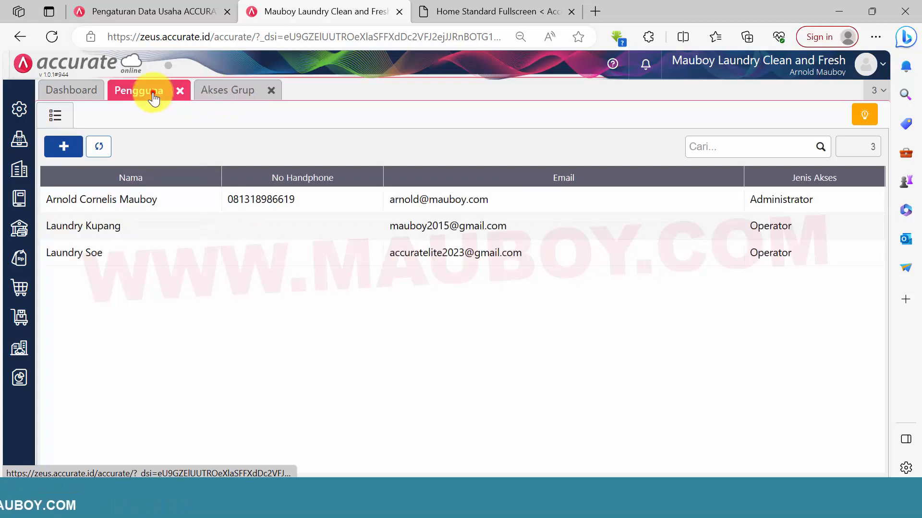
pyautogui.click(222, 98)
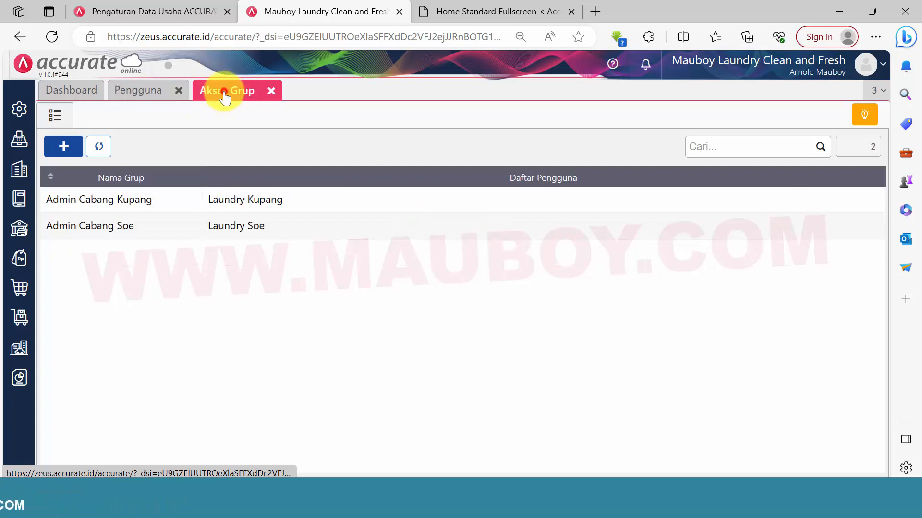
pyautogui.click(270, 91)
# Close the user list, open the Cabang list and check the Kupang branch record
pyautogui.click(178, 90)
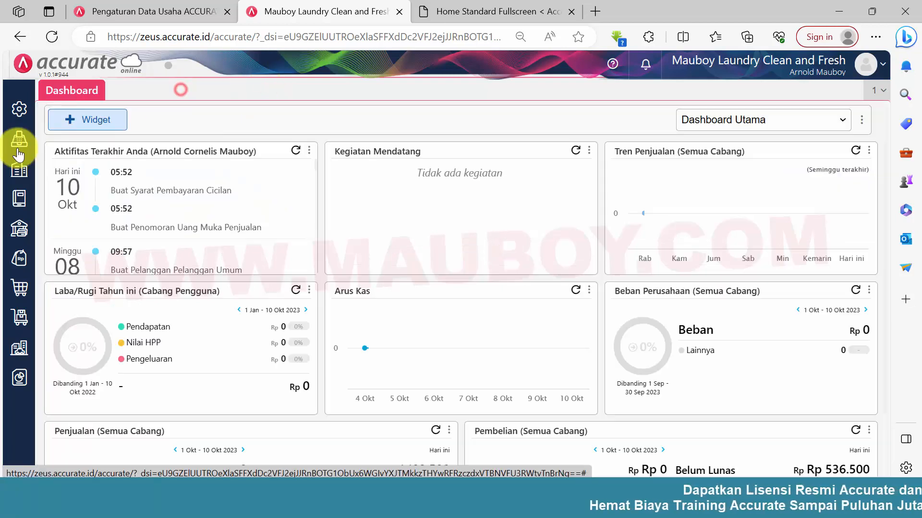
pyautogui.click(19, 171)
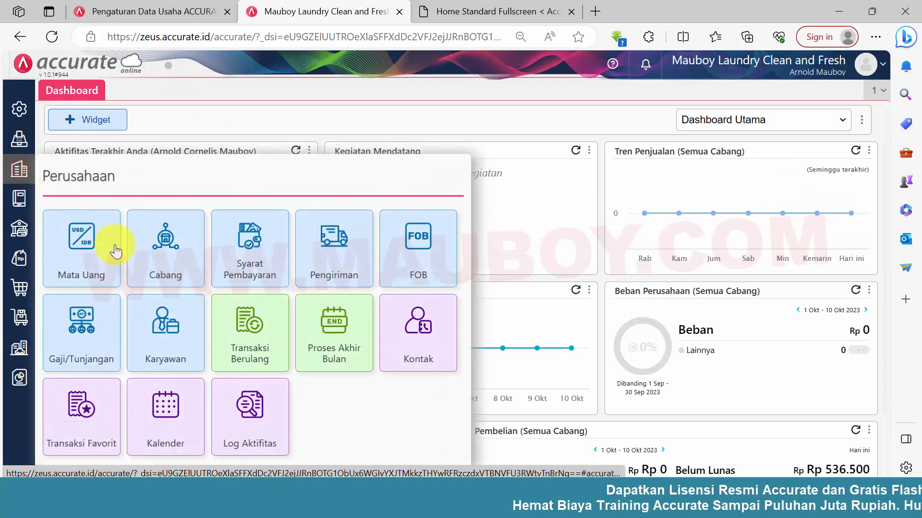
pyautogui.click(170, 261)
pyautogui.click(47, 113)
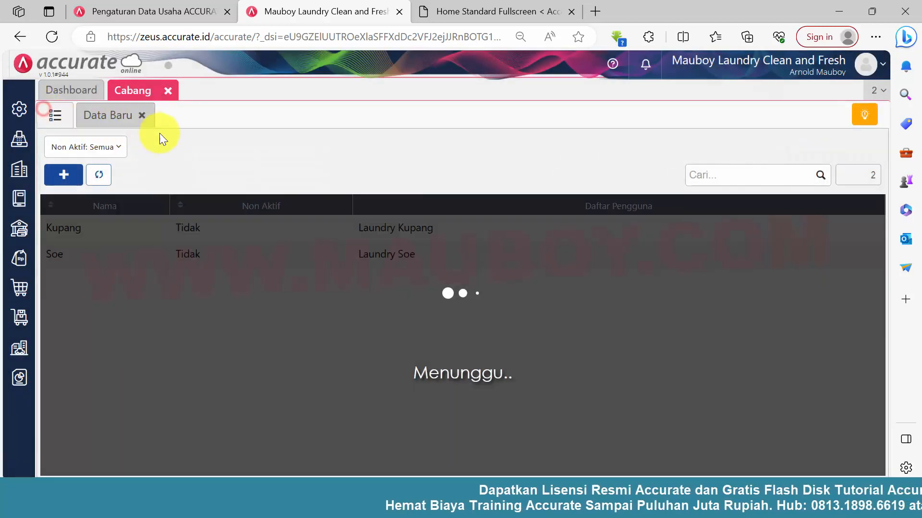
pyautogui.click(240, 228)
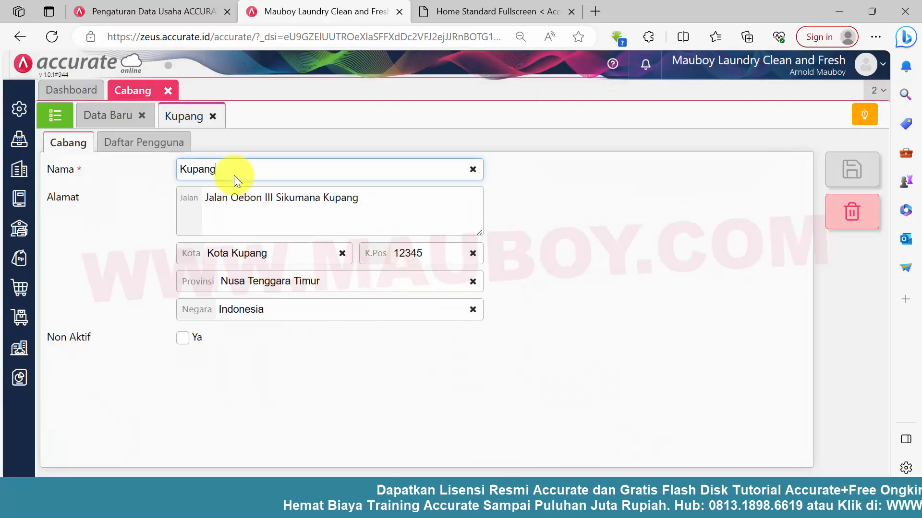
pyautogui.click(212, 116)
pyautogui.click(141, 117)
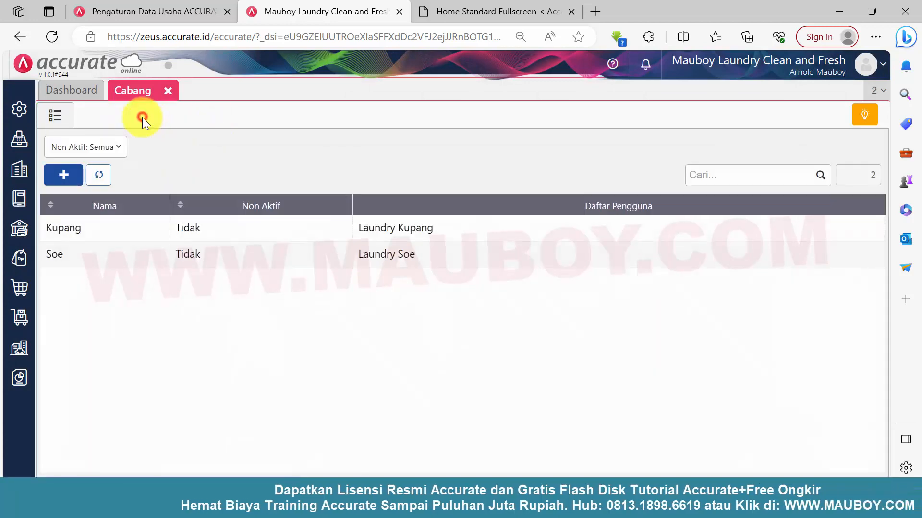
# Check the Soe branch's Daftar Pengguna, then close the record and the Cabang list
pyautogui.click(151, 253)
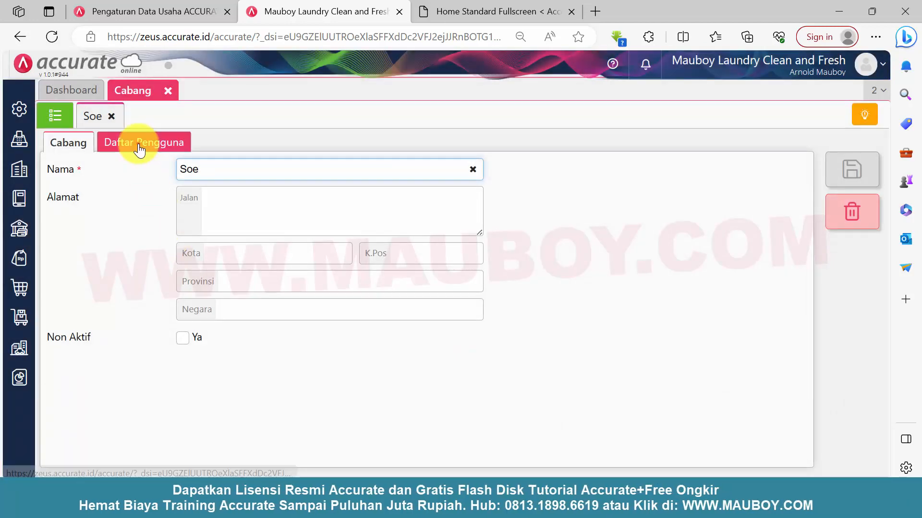
pyautogui.click(139, 144)
pyautogui.click(112, 116)
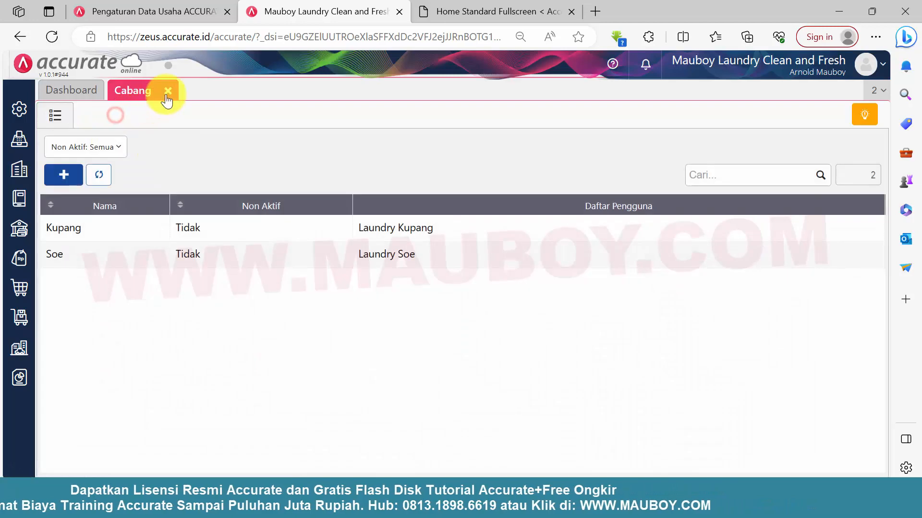
pyautogui.click(167, 91)
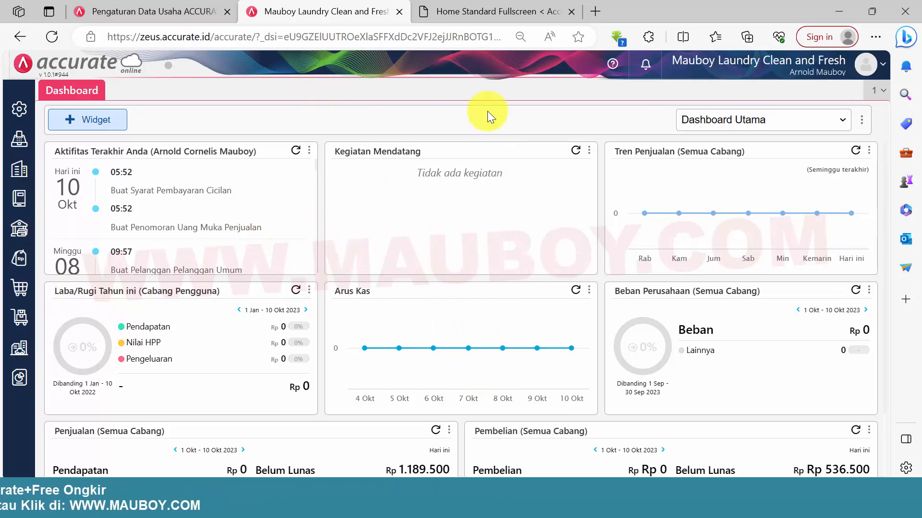
pyautogui.click(18, 171)
pyautogui.click(10, 119)
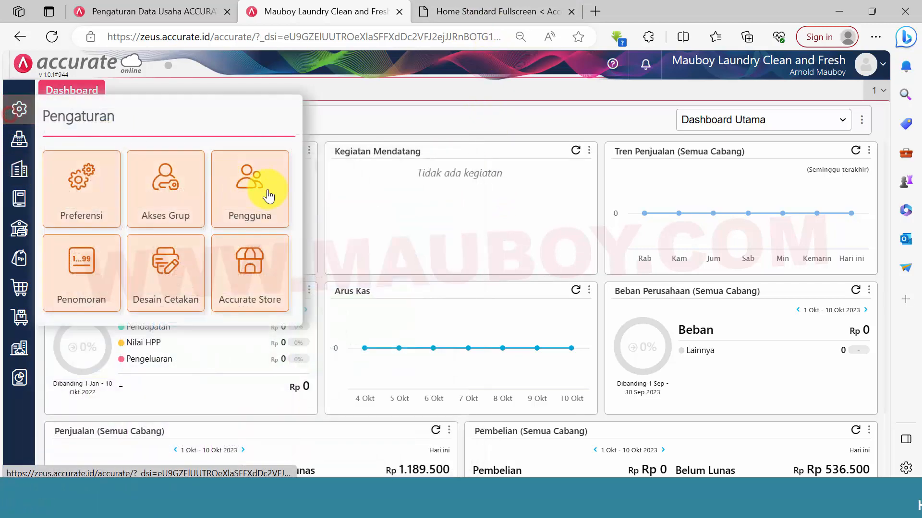
pyautogui.click(270, 189)
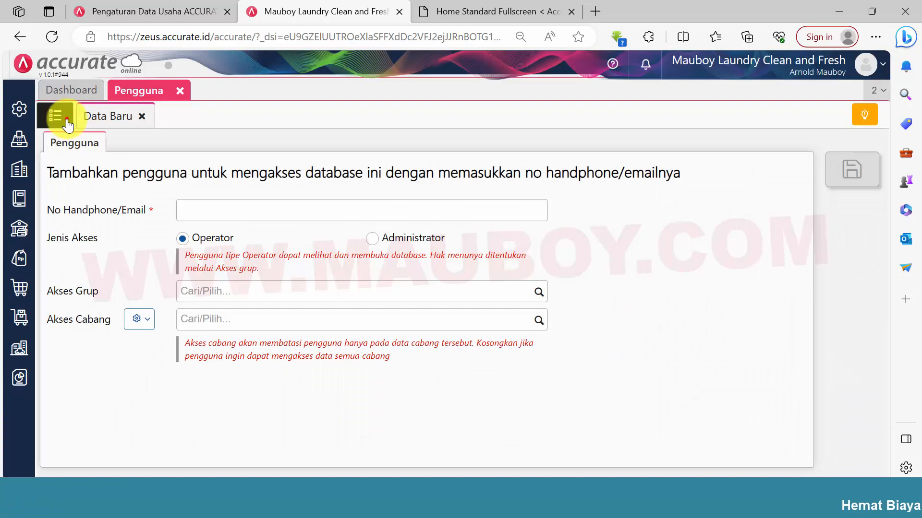
pyautogui.click(67, 122)
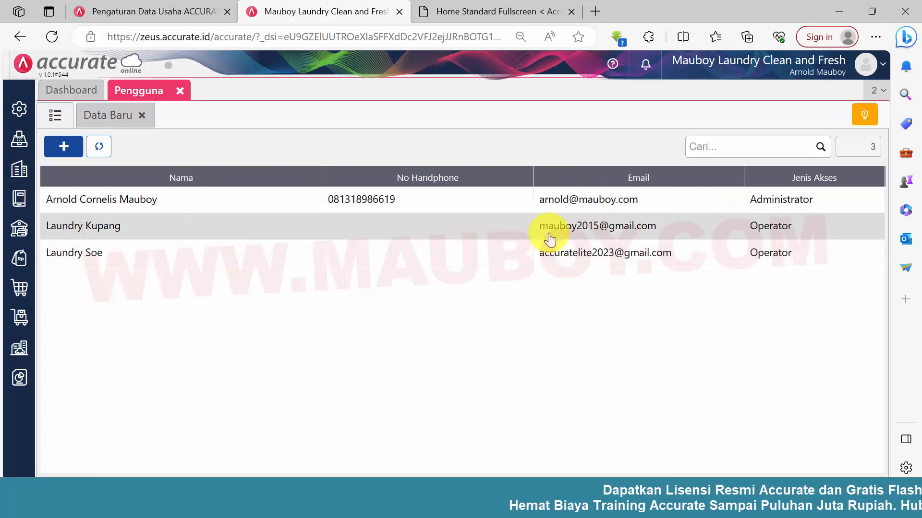
pyautogui.click(578, 225)
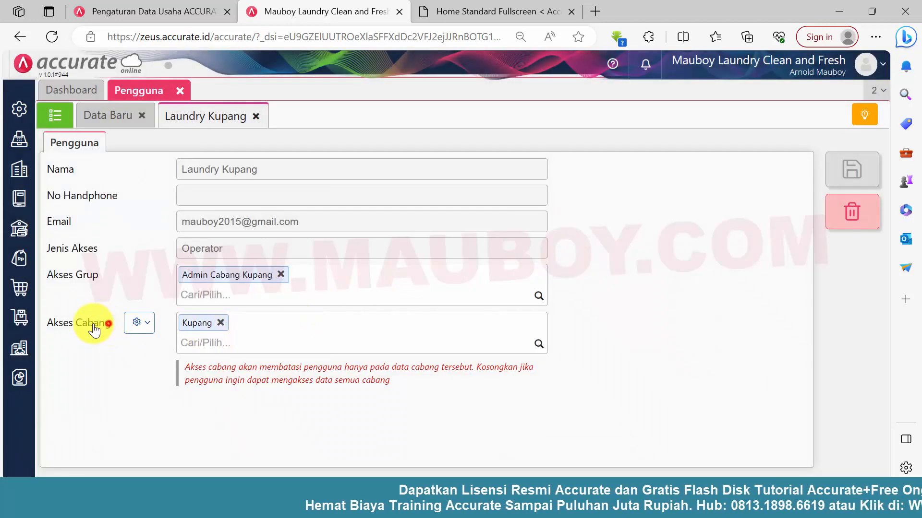
pyautogui.doubleClick(96, 324)
pyautogui.click(256, 116)
pyautogui.click(142, 117)
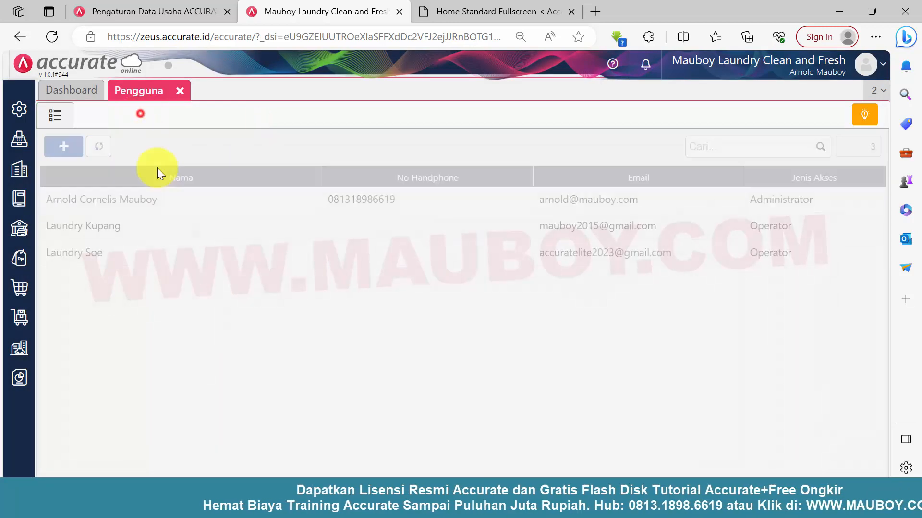
pyautogui.click(149, 258)
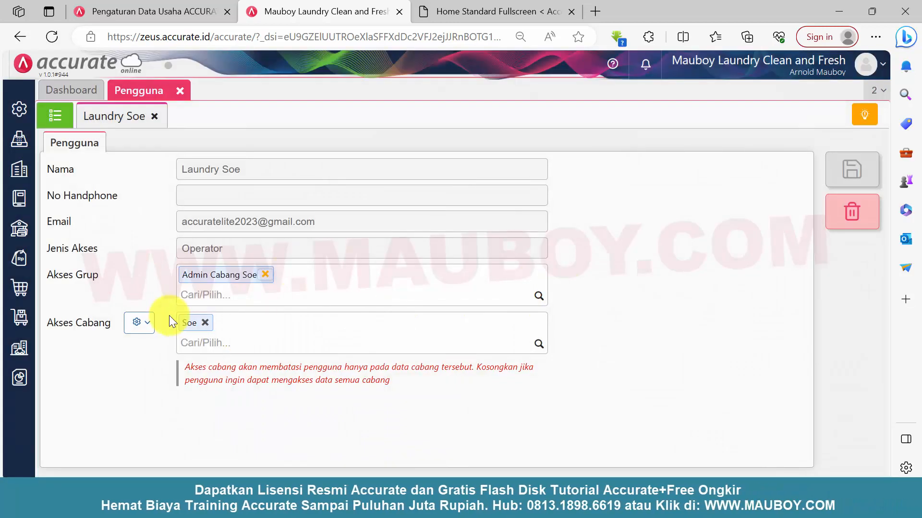
pyautogui.moveTo(113, 322); pyautogui.dragTo(51, 322)
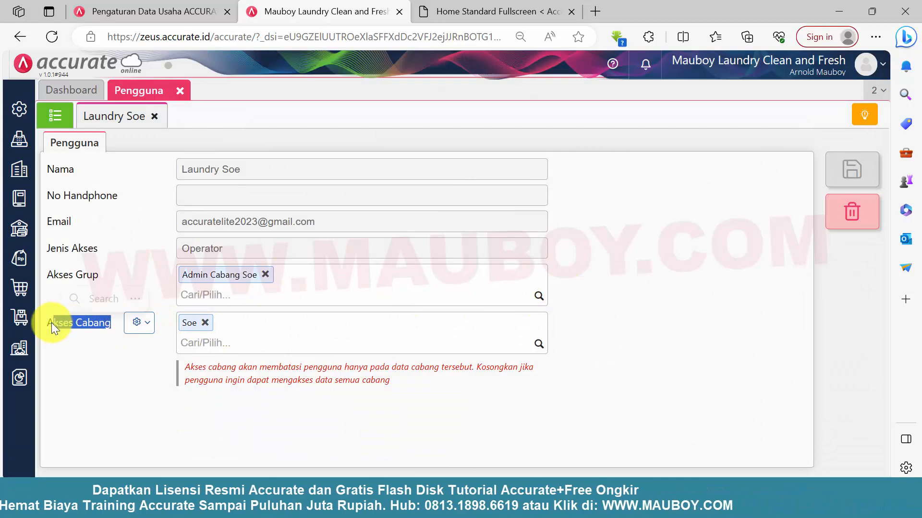
pyautogui.click(574, 310)
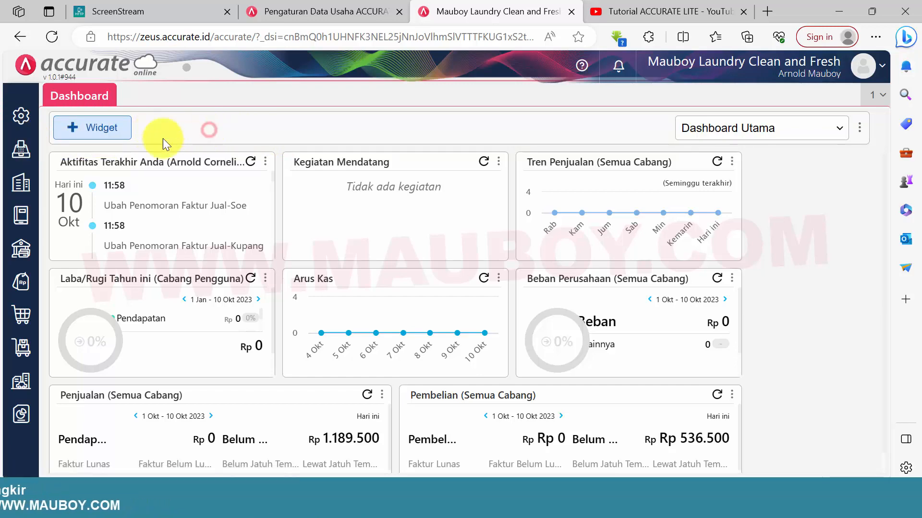
# In Persediaan > Gudang, limit the Kupang warehouse to the Kupang branch instead of Semua Pengguna, and save
pyautogui.click(24, 356)
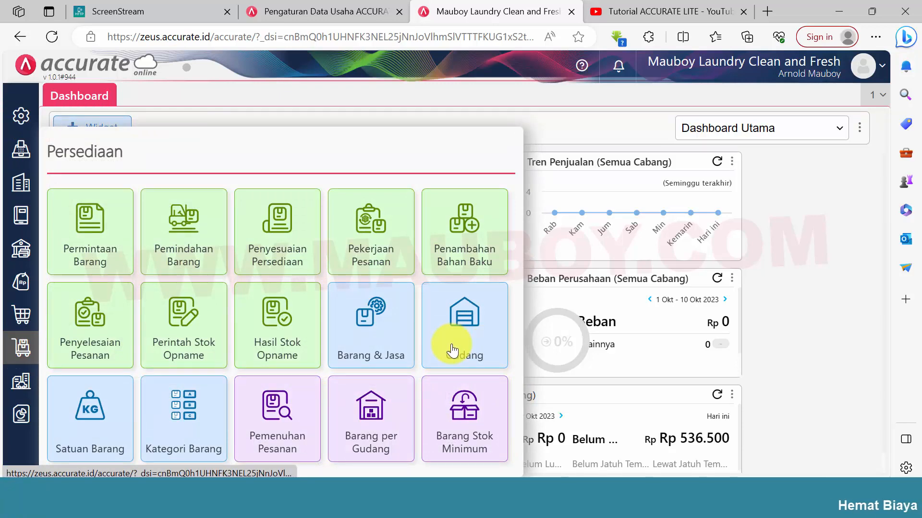
pyautogui.click(460, 348)
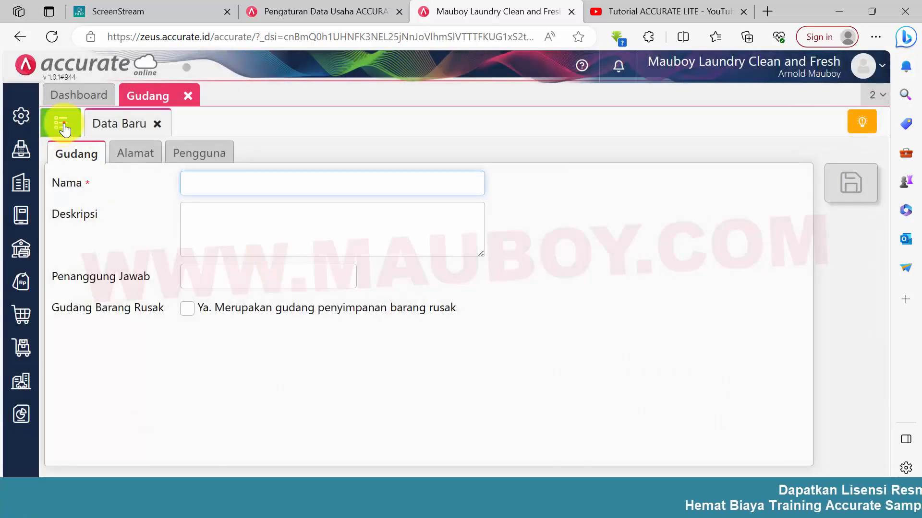
pyautogui.click(63, 126)
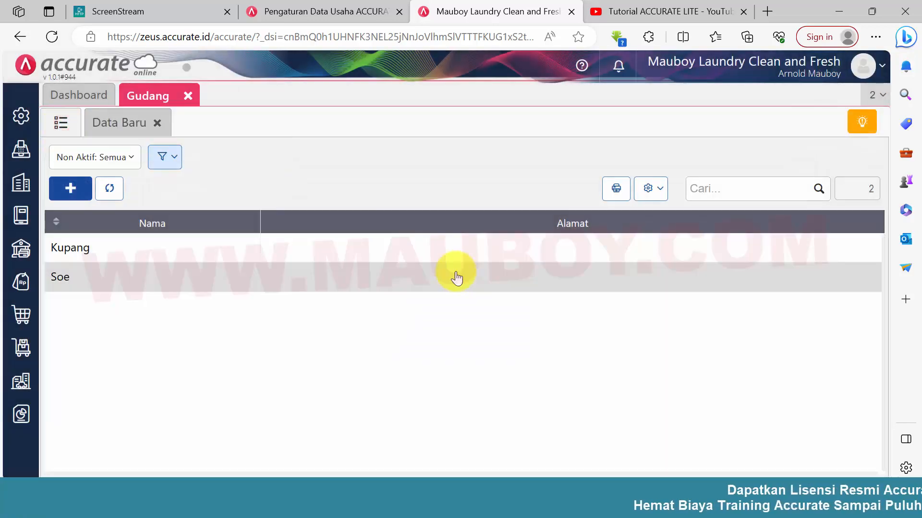
pyautogui.click(335, 247)
pyautogui.click(197, 153)
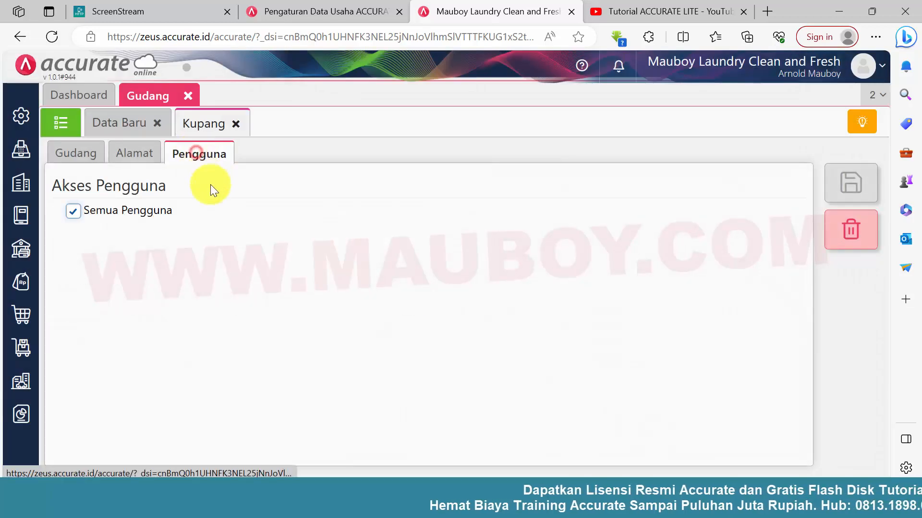
pyautogui.click(114, 211)
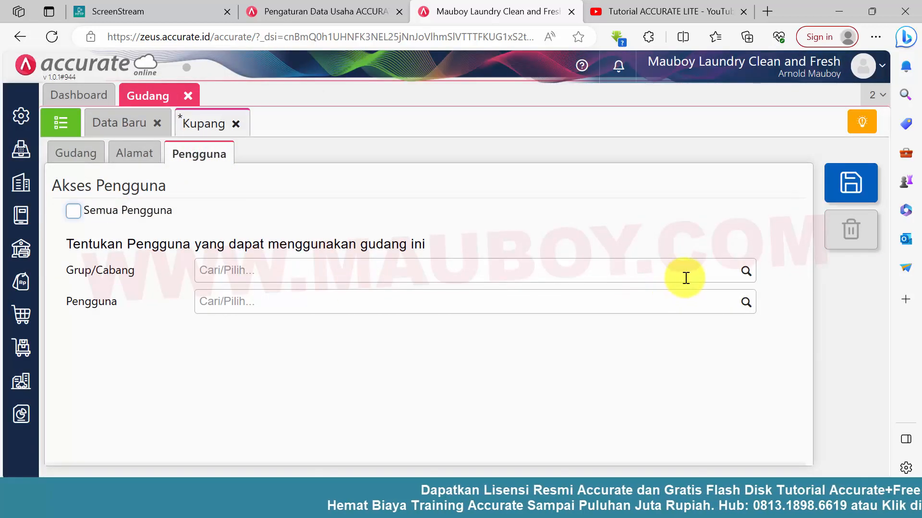
pyautogui.click(745, 270)
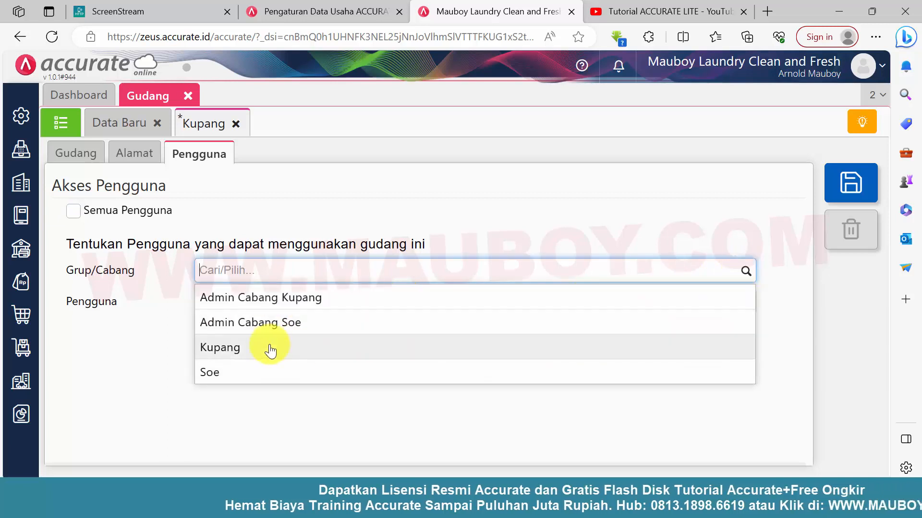
pyautogui.click(269, 349)
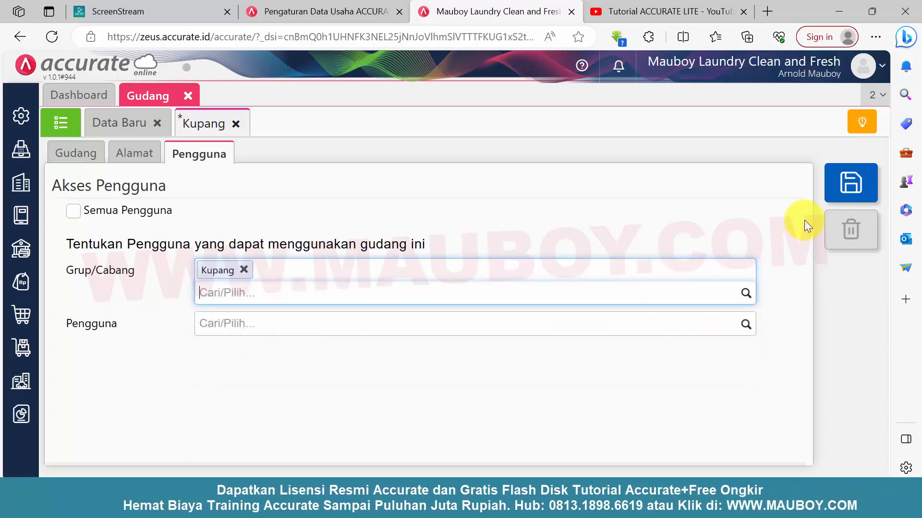
pyautogui.click(845, 182)
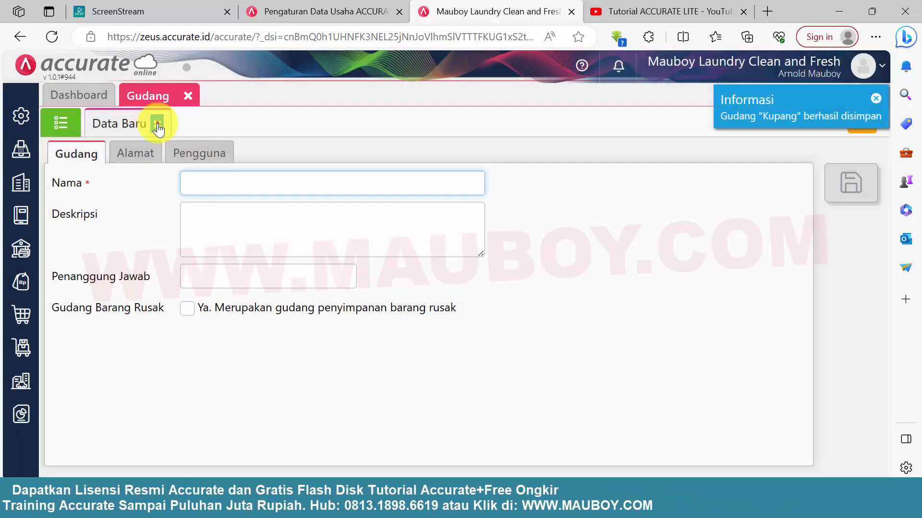
# Limit the Soe warehouse to the Soe branch instead of Semua Pengguna, and save it
pyautogui.click(158, 124)
pyautogui.click(94, 280)
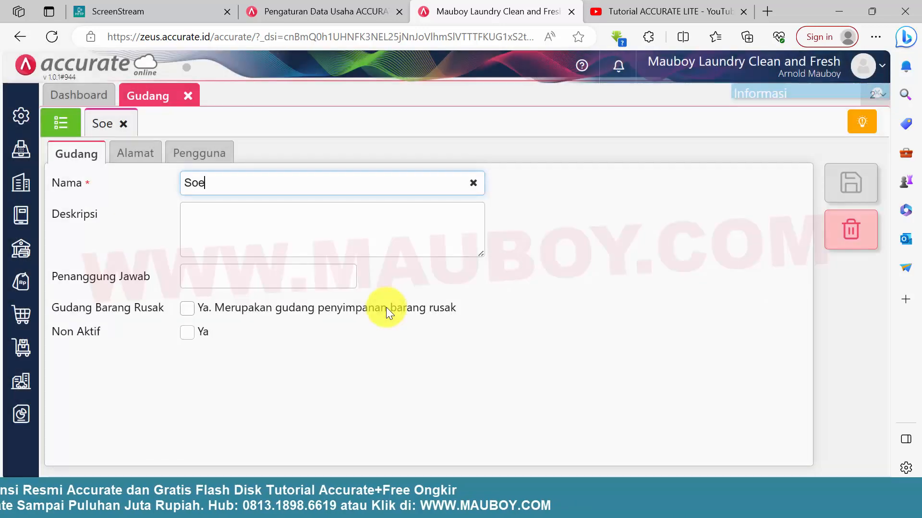
pyautogui.click(191, 158)
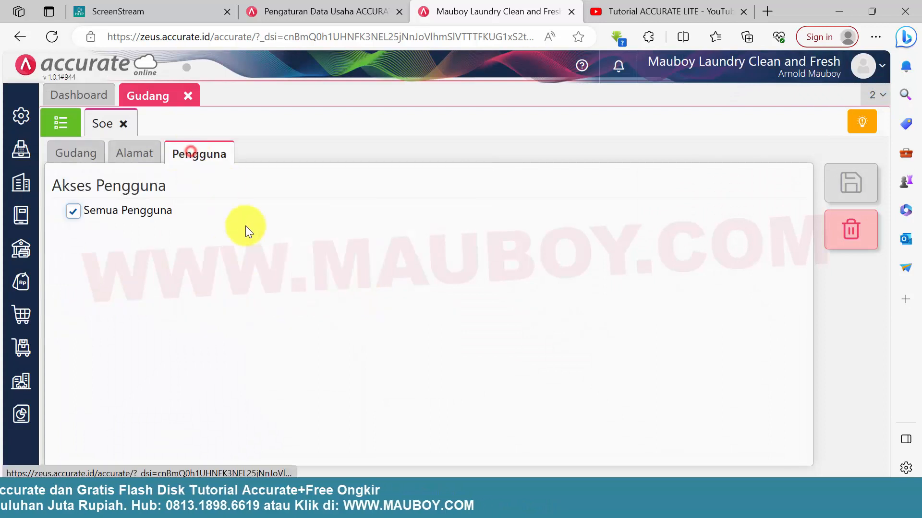
pyautogui.click(131, 211)
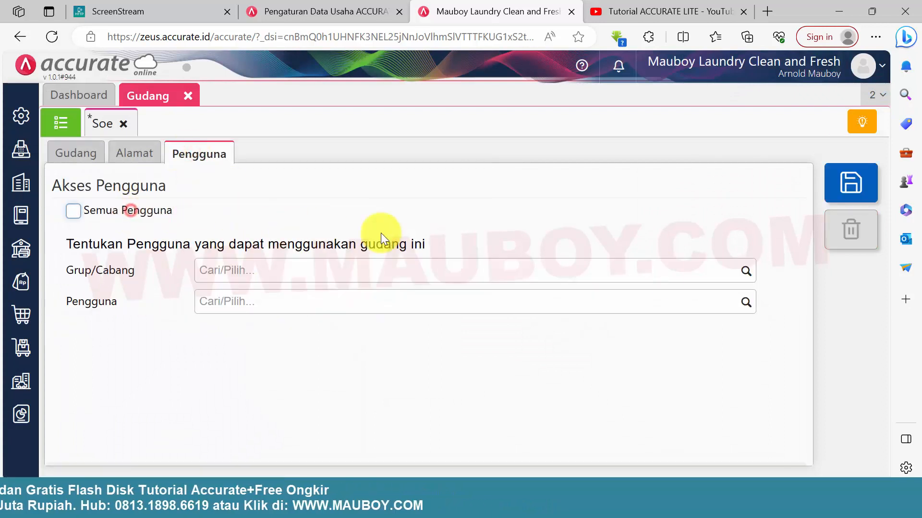
pyautogui.click(747, 272)
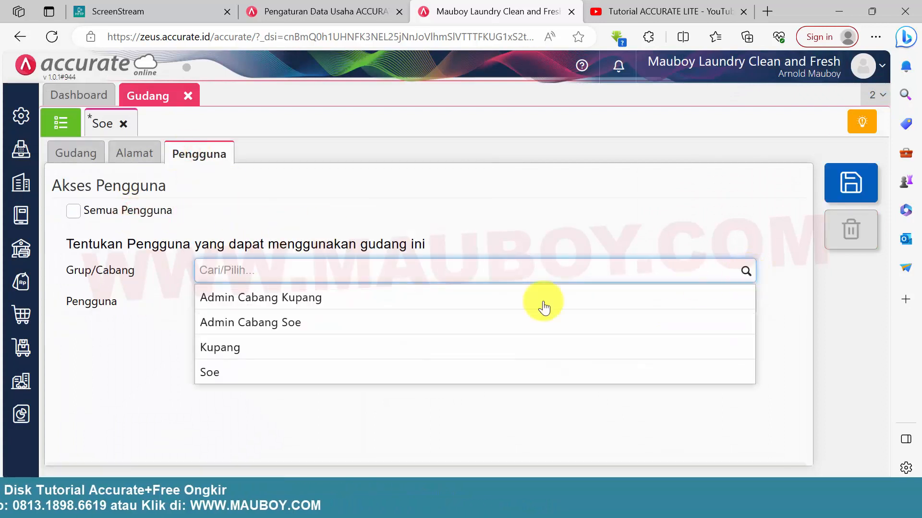
pyautogui.click(228, 373)
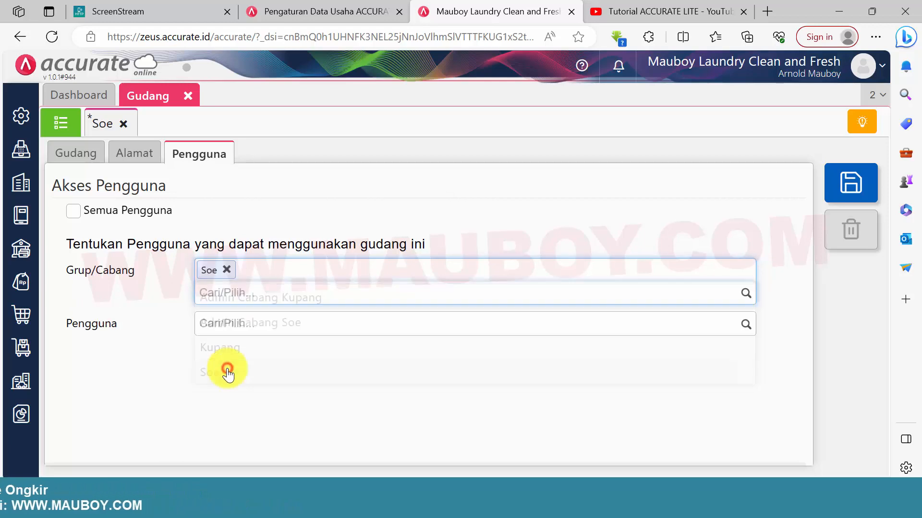
pyautogui.click(861, 184)
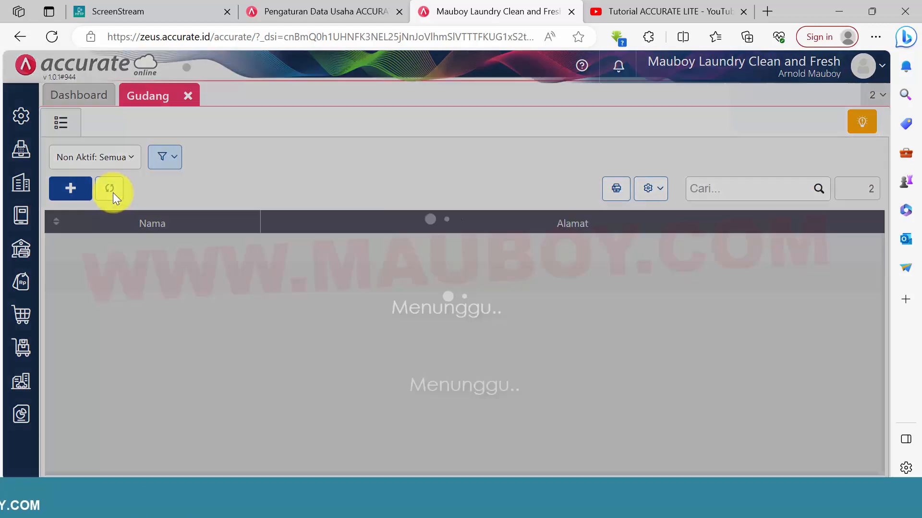